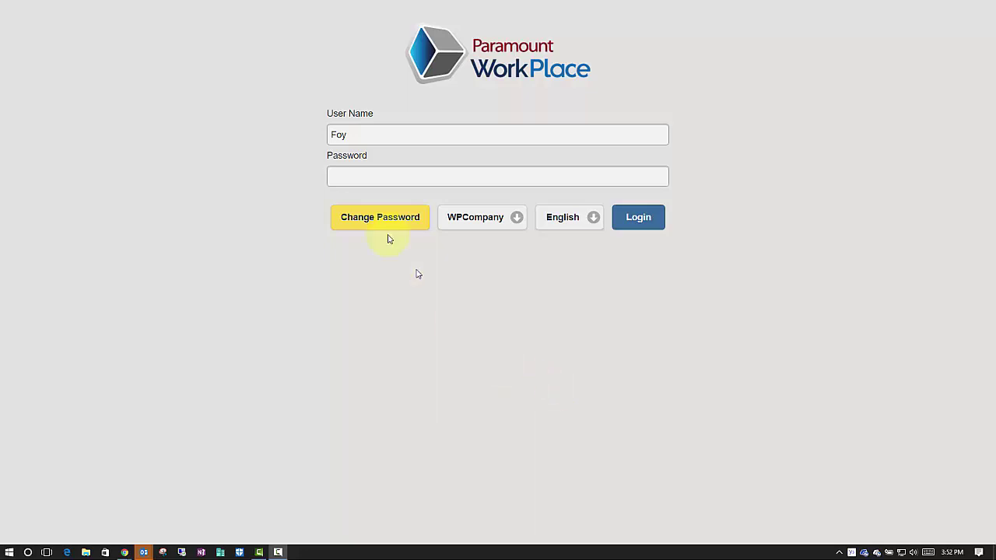
Enter the account password and log in to WPCompany
left_click(343, 174)
type("•••")
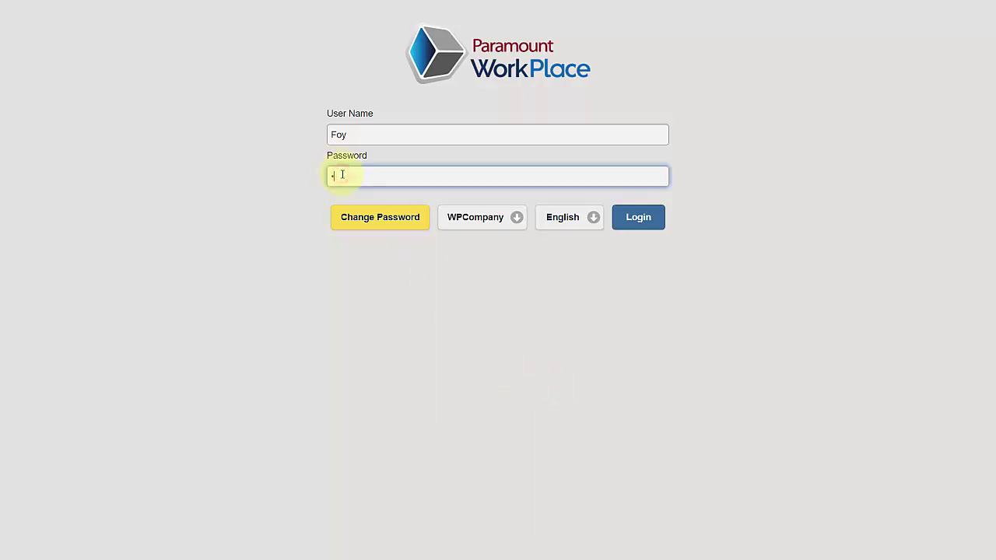
left_click(623, 218)
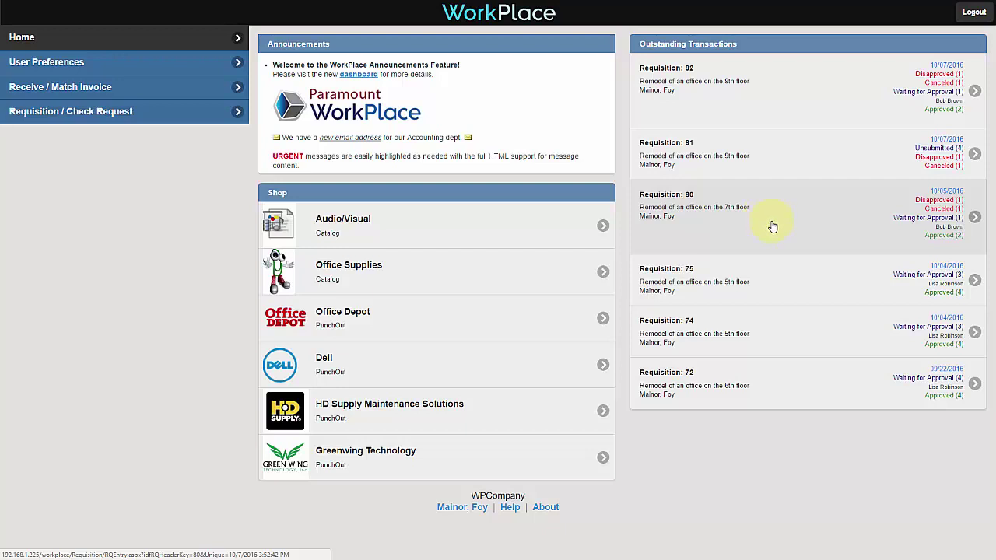
Add one Smead Top-Tab Tuff Pocket Expanding File 10/Pack from the Office Supplies catalog to the cart
left_click(383, 272)
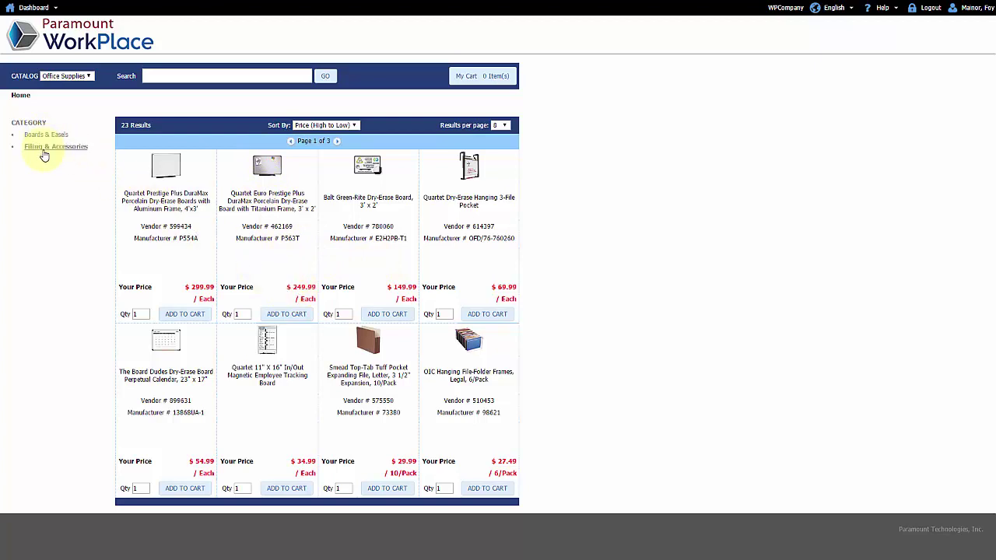
left_click(360, 341)
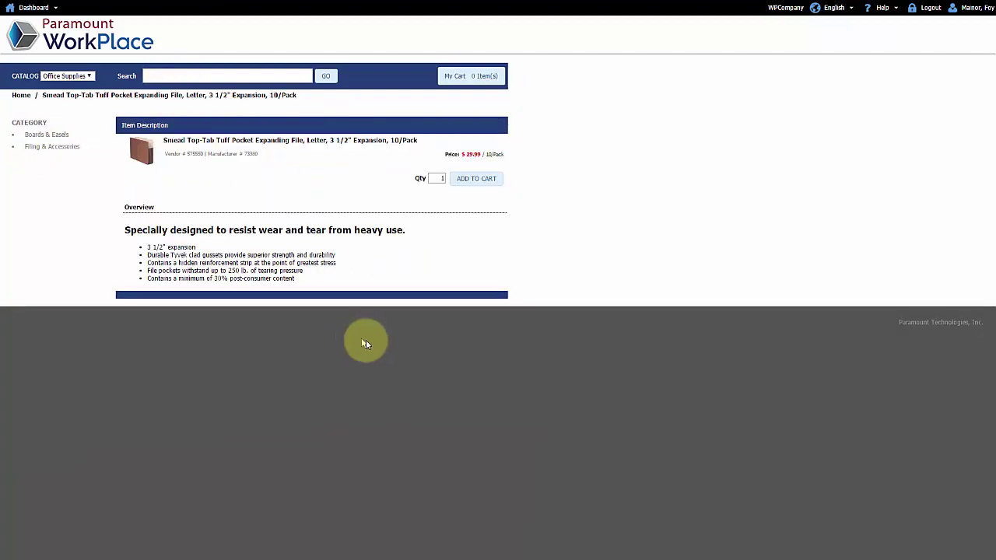
left_click(467, 185)
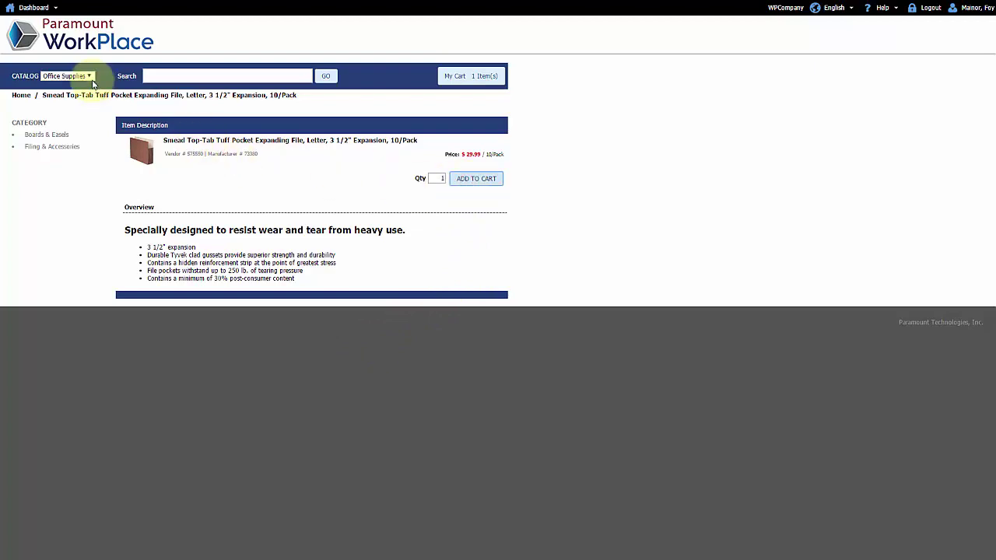
Switch to the Audio/Visual catalog and add one Samsung 46" LED-LCD HDTV to the cart
left_click(88, 76)
left_click(60, 94)
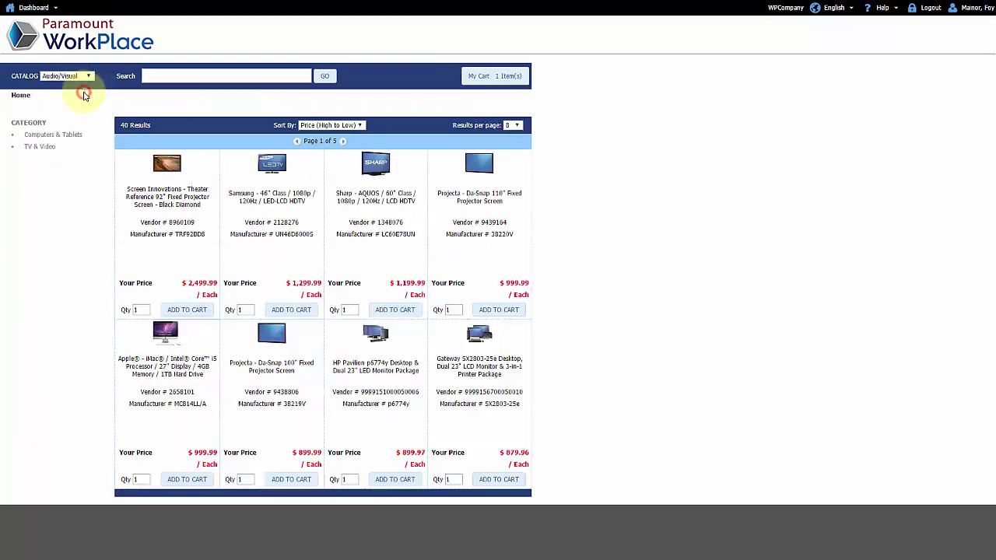
left_click(290, 311)
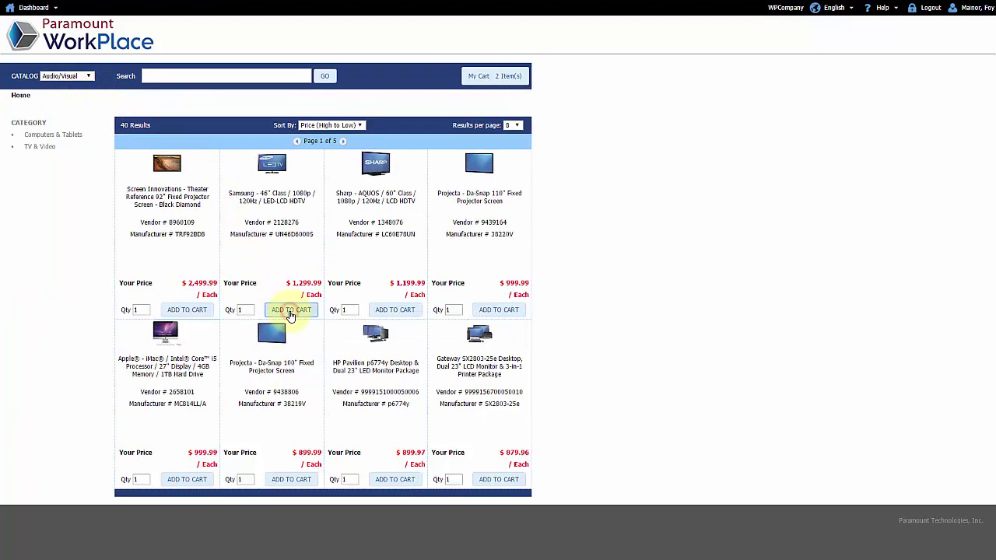
Create an order requisition from the shopping cart and save it
left_click(486, 76)
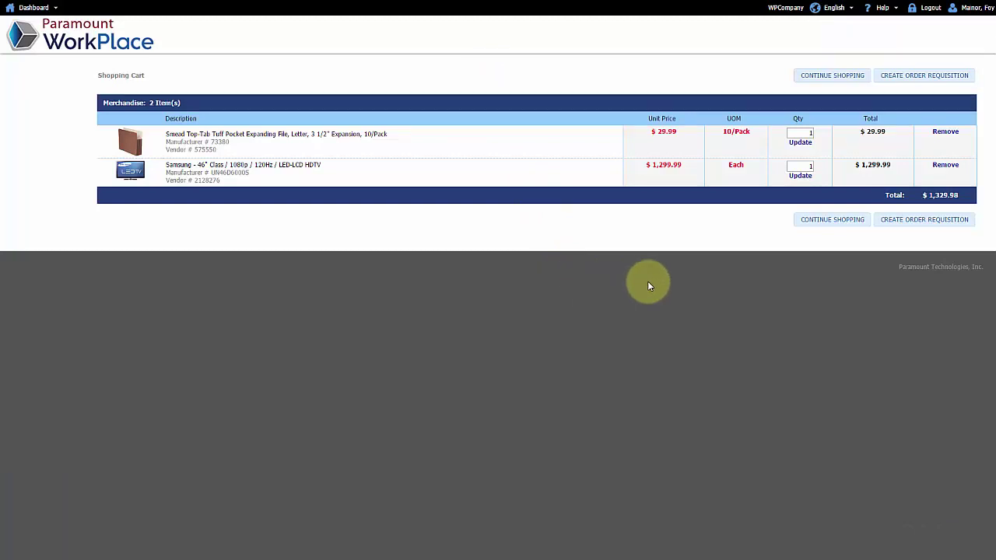
left_click(921, 78)
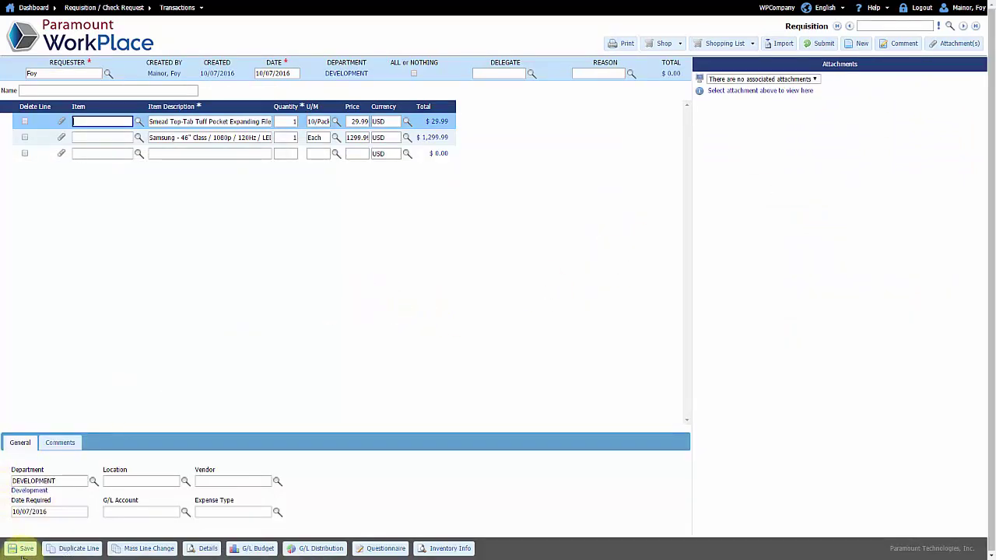
left_click(21, 547)
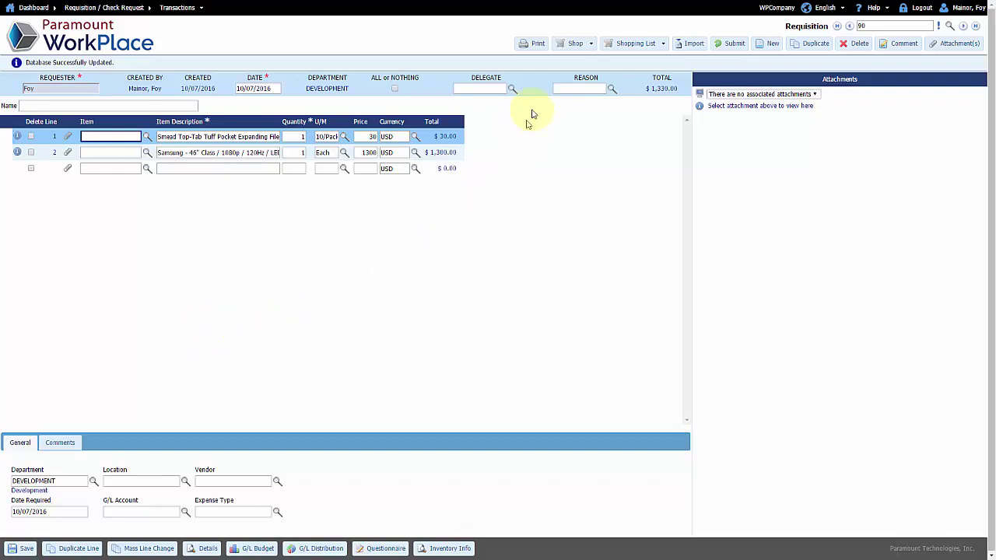
Shop at Office Depot from the requisition and look up item 181594
left_click(567, 48)
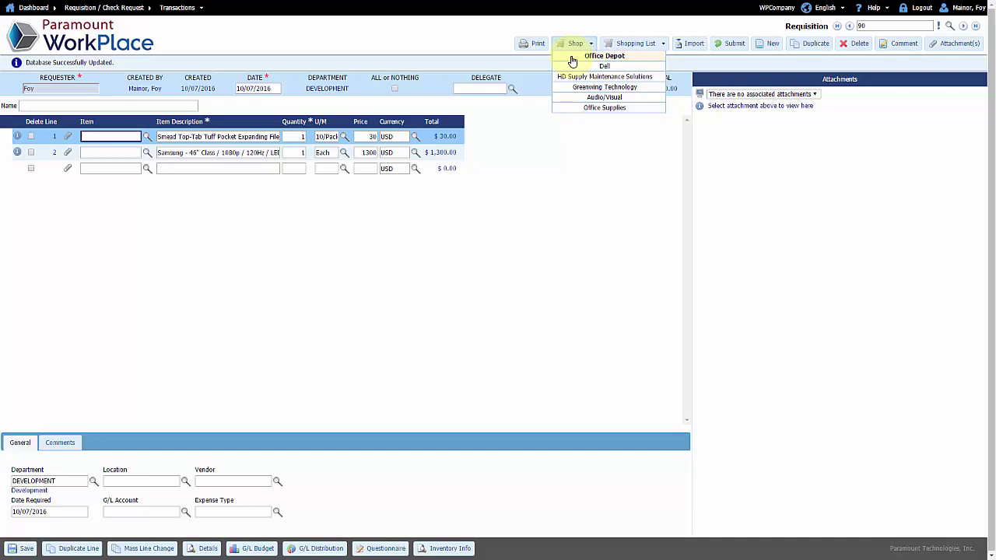
left_click(572, 61)
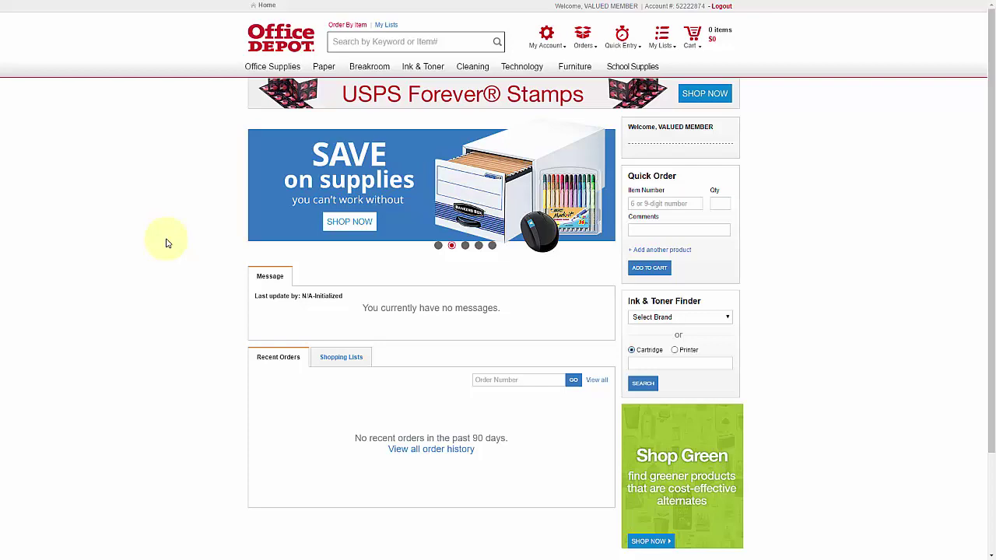
mouse_move(292, 69)
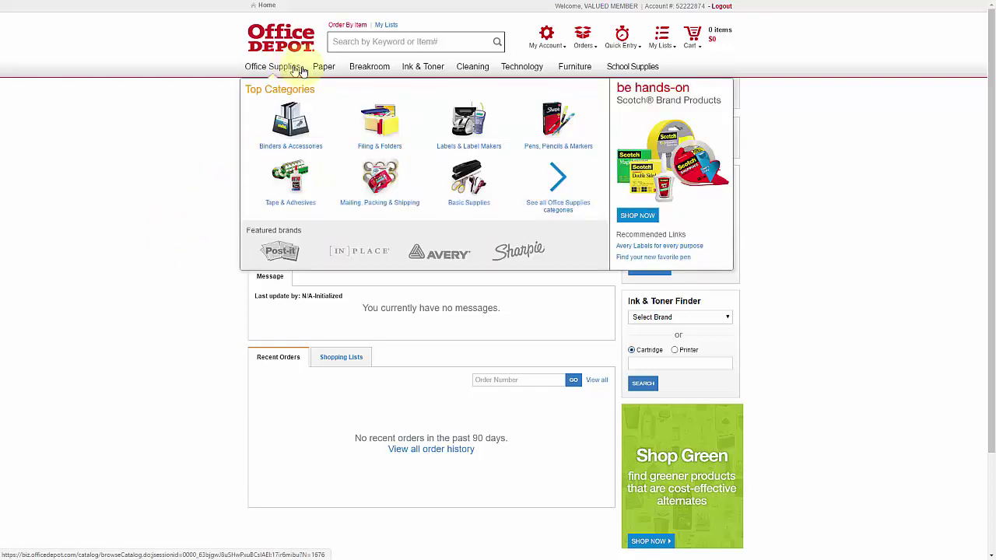
mouse_move(360, 70)
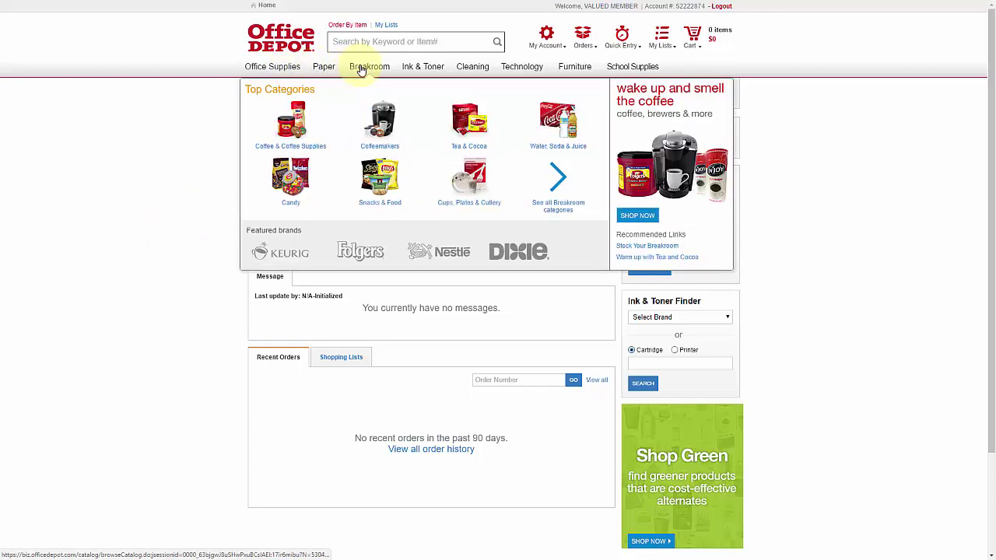
left_click(356, 41)
type("1")
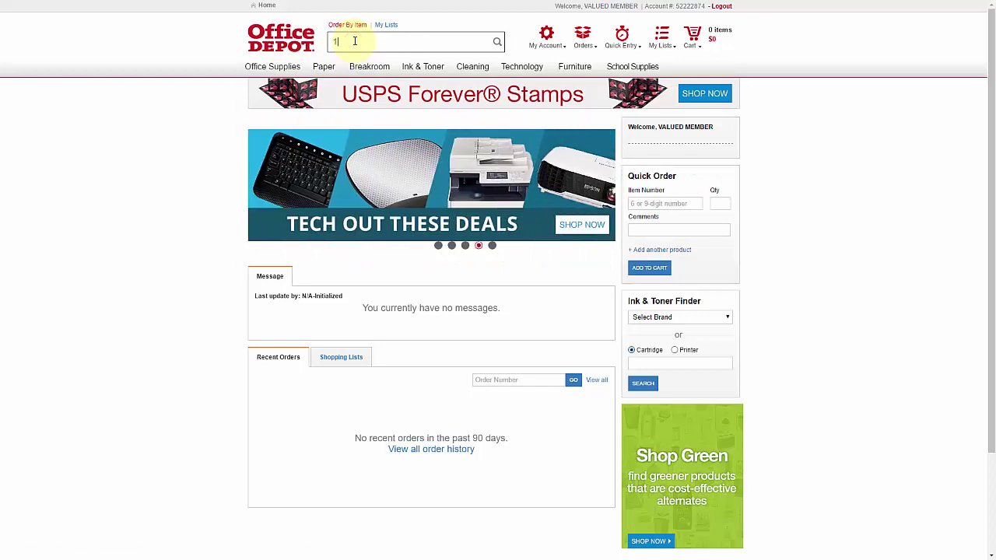
type("81504")
key("Return")
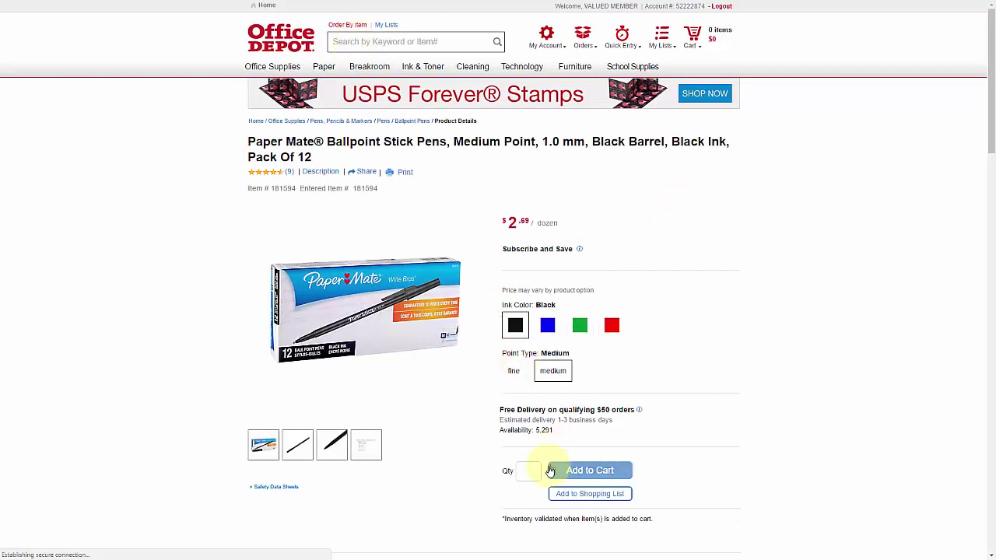
Add 5 dozen of the Paper Mate ballpoint stick pens to the Office Depot cart and check out to the requisition
left_click(525, 472)
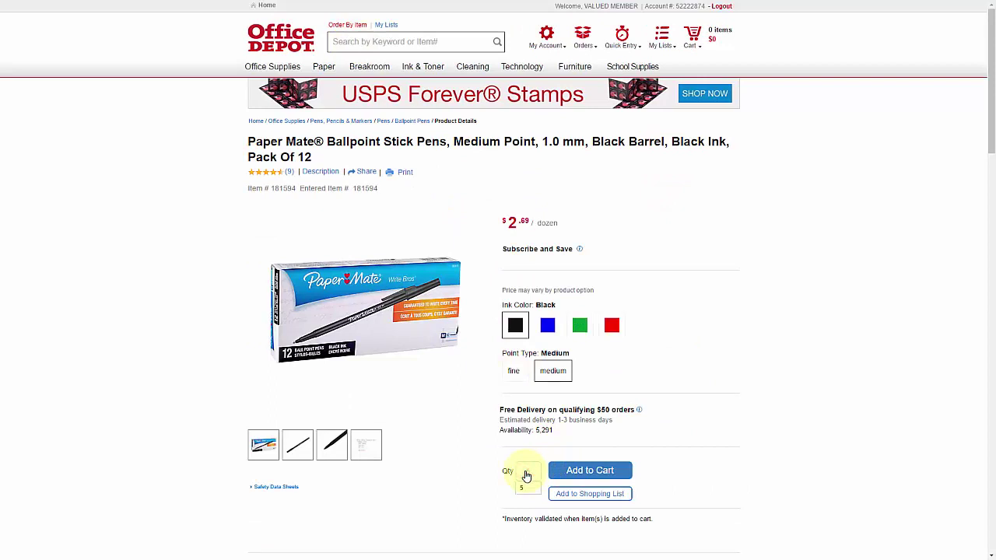
type("5")
left_click(601, 472)
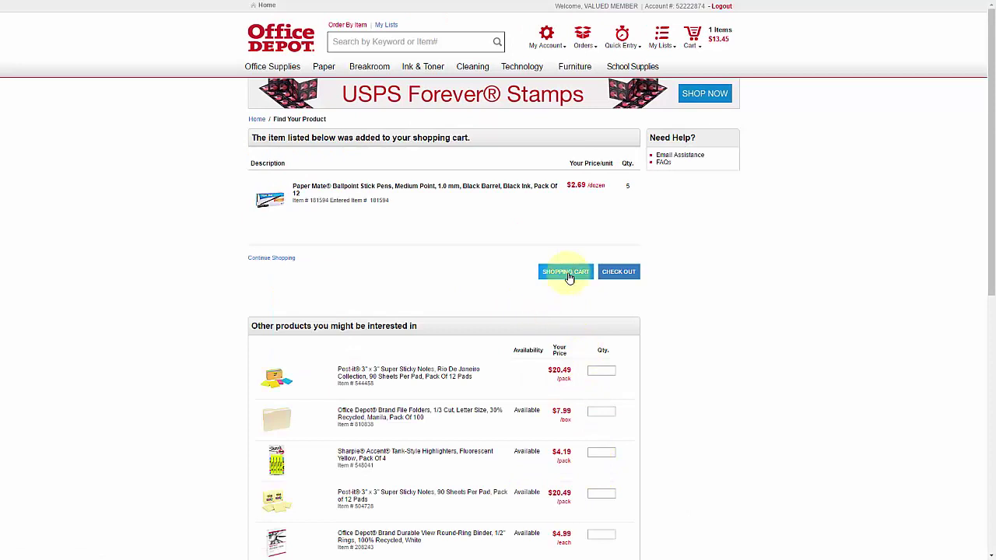
left_click(615, 275)
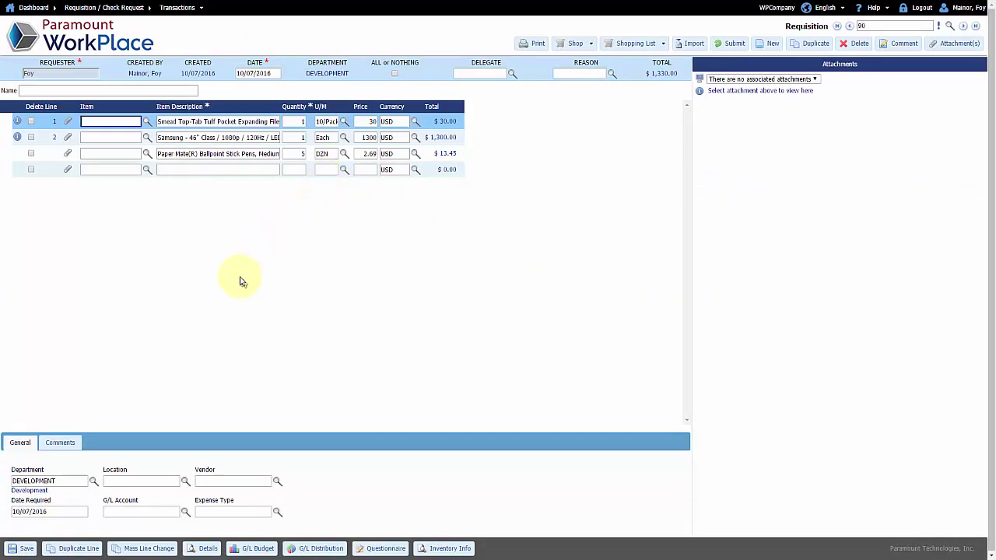
Check the vendor on the Paper Mate pens line and save the requisition
left_click(296, 153)
left_click(271, 152)
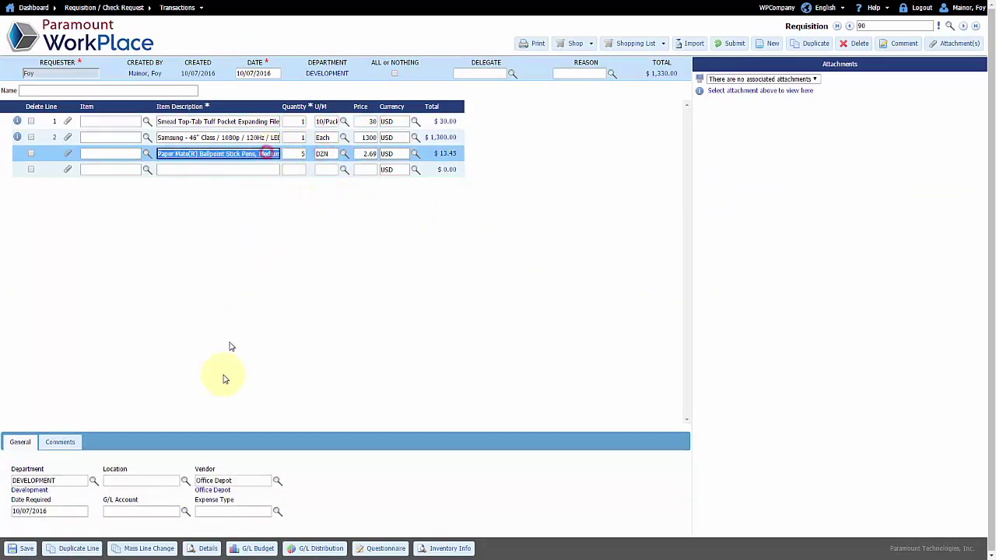
left_click(212, 480)
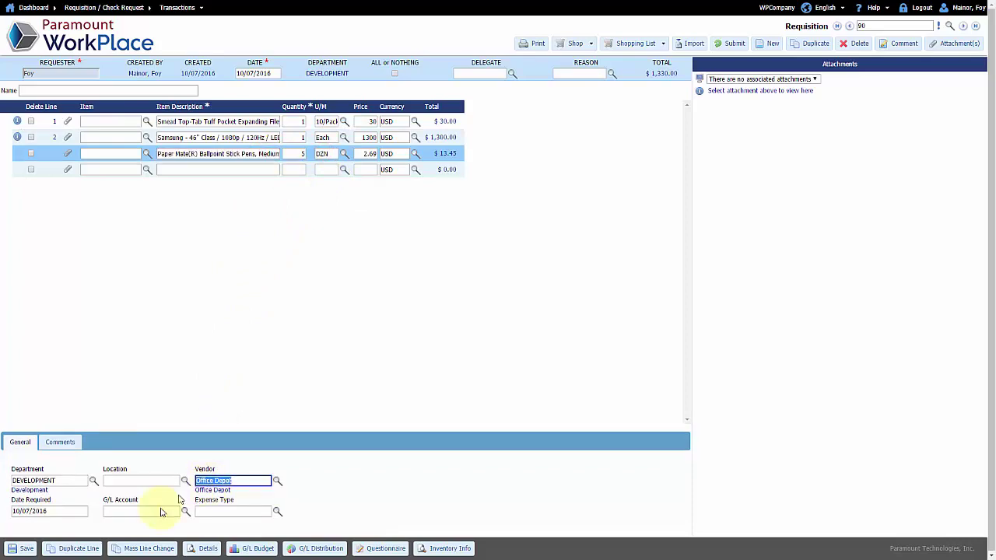
left_click(21, 551)
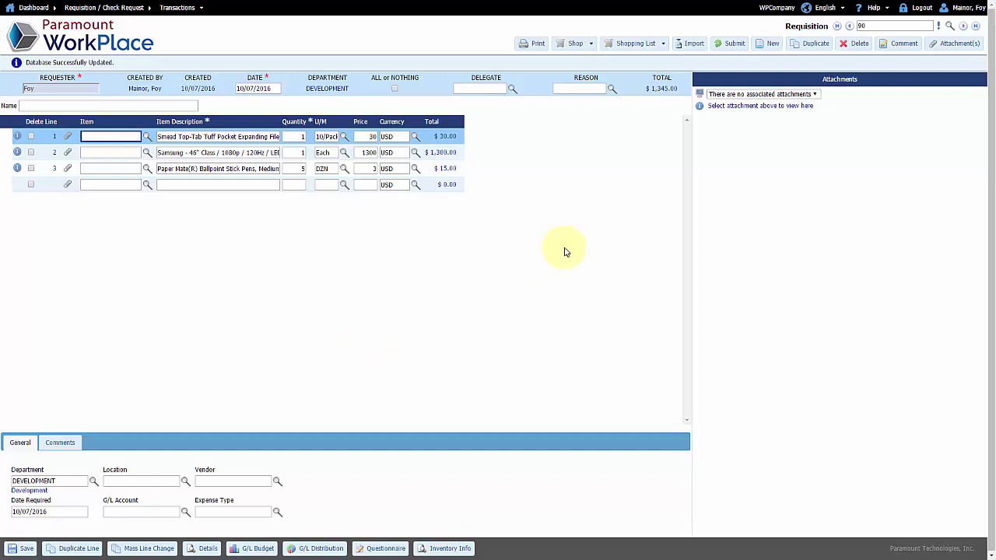
Load 2 of the 1 Ghz Processor, 1 Keyboard and 1 LaserJet Printer from the Computer shopping list and save the requisition
left_click(634, 44)
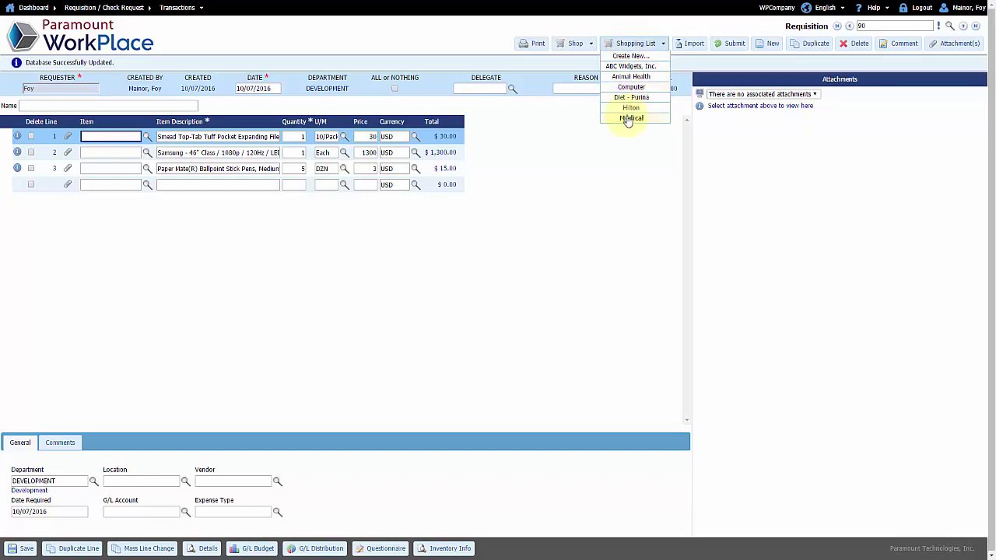
left_click(630, 87)
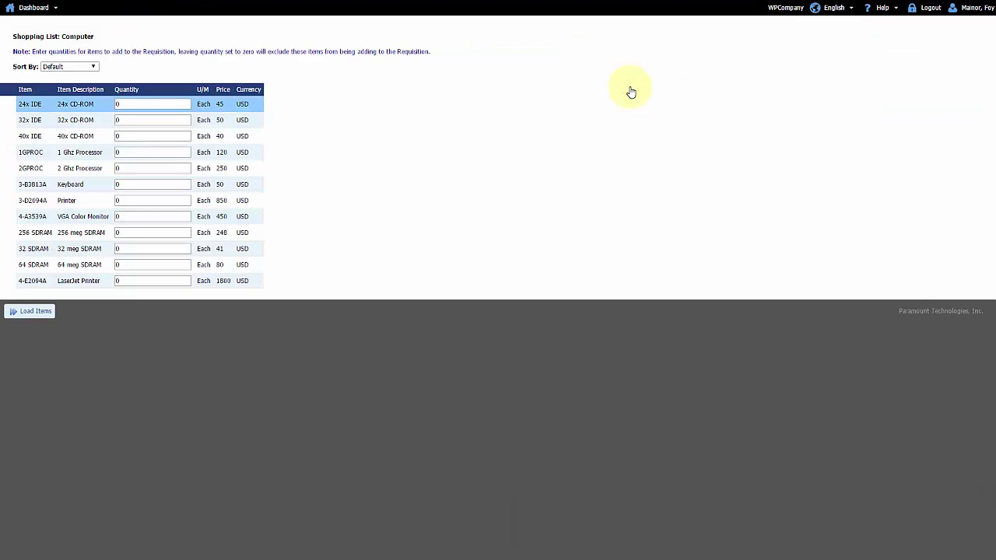
left_click(126, 154)
type("2")
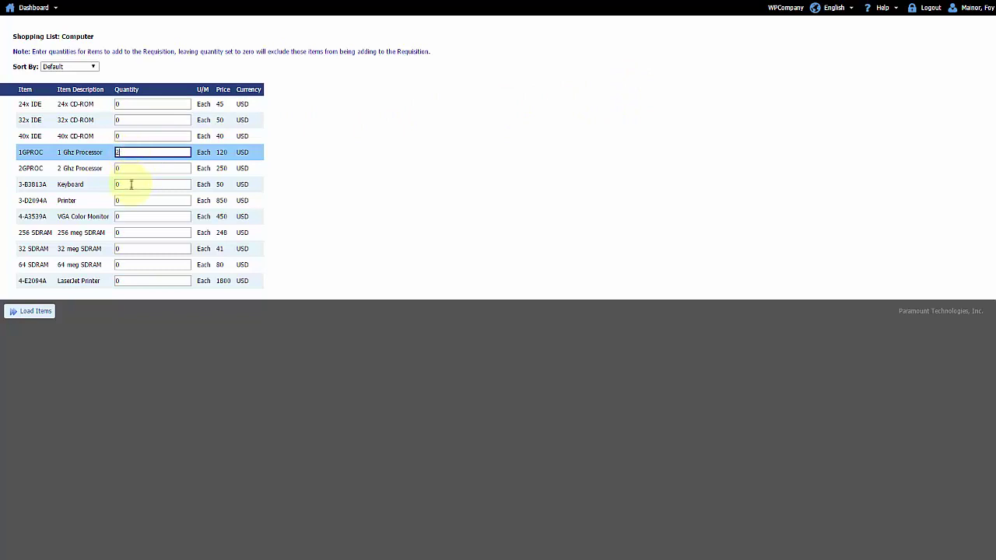
left_click(130, 184)
type("1")
left_click(134, 281)
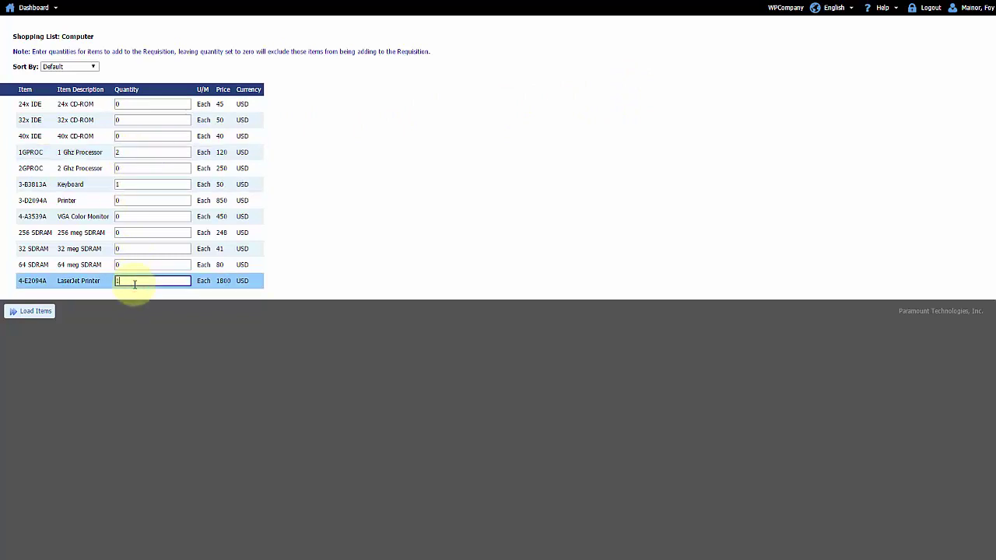
left_click(27, 315)
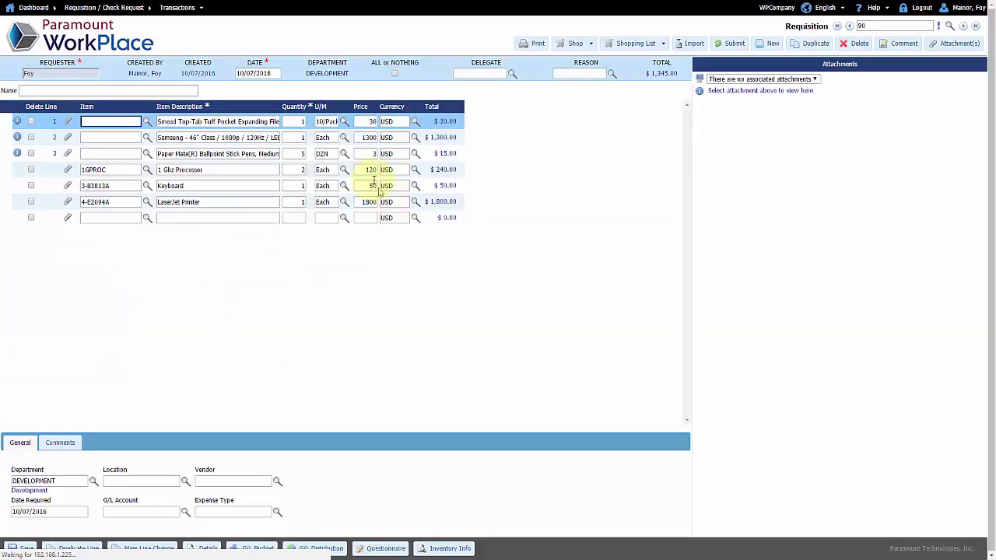
left_click(632, 46)
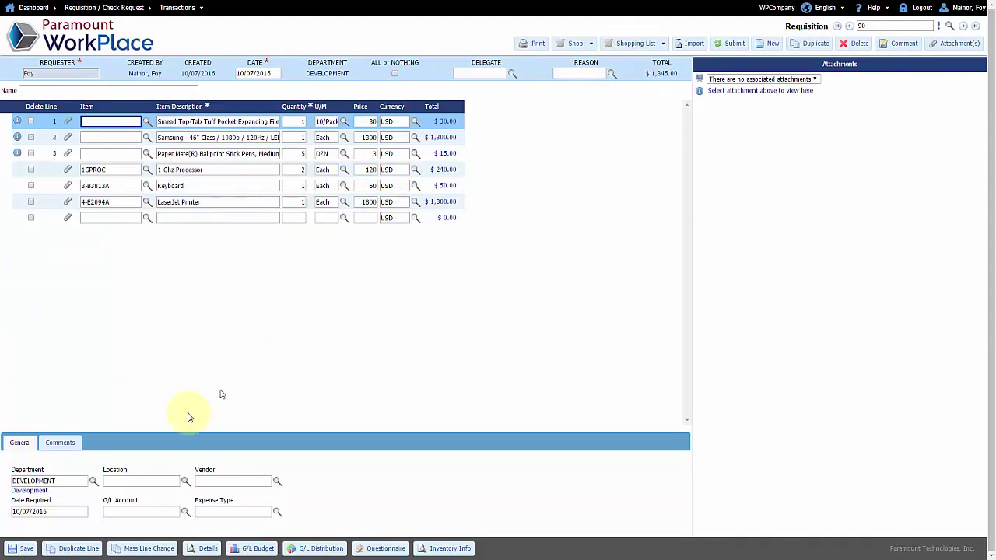
left_click(27, 547)
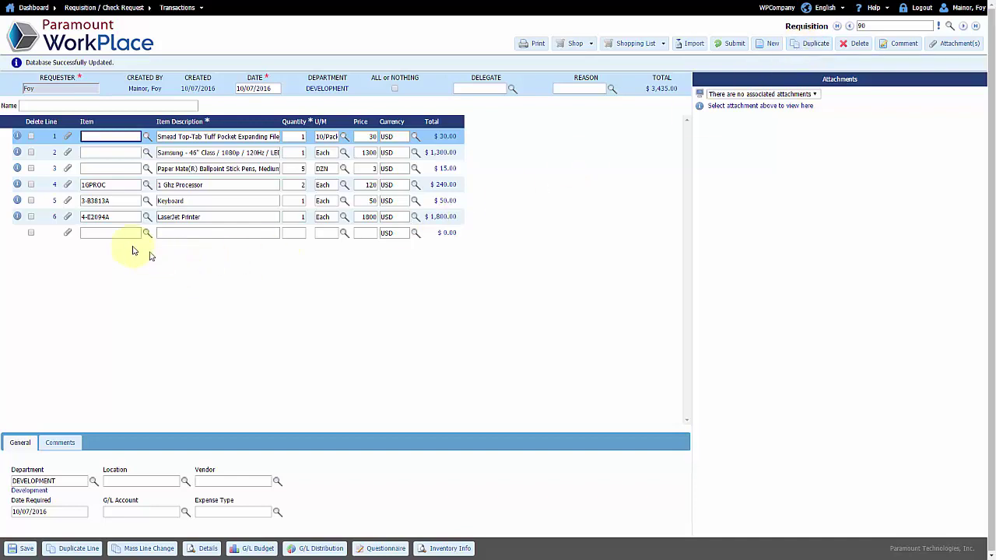
Add inventory item A00006, HP 600 Series Inc, to the blank requisition line from the item lookup with quantity 1
left_click(113, 233)
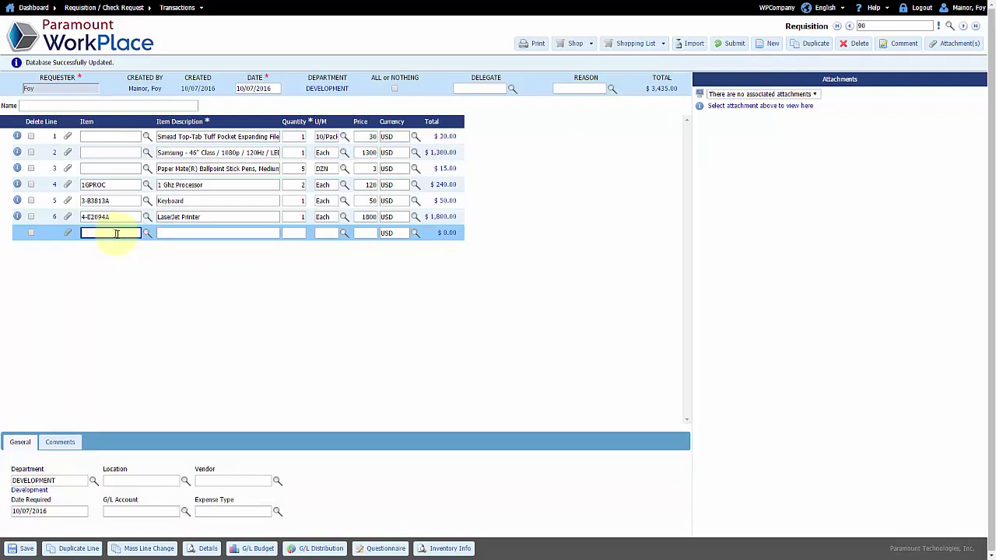
left_click(146, 234)
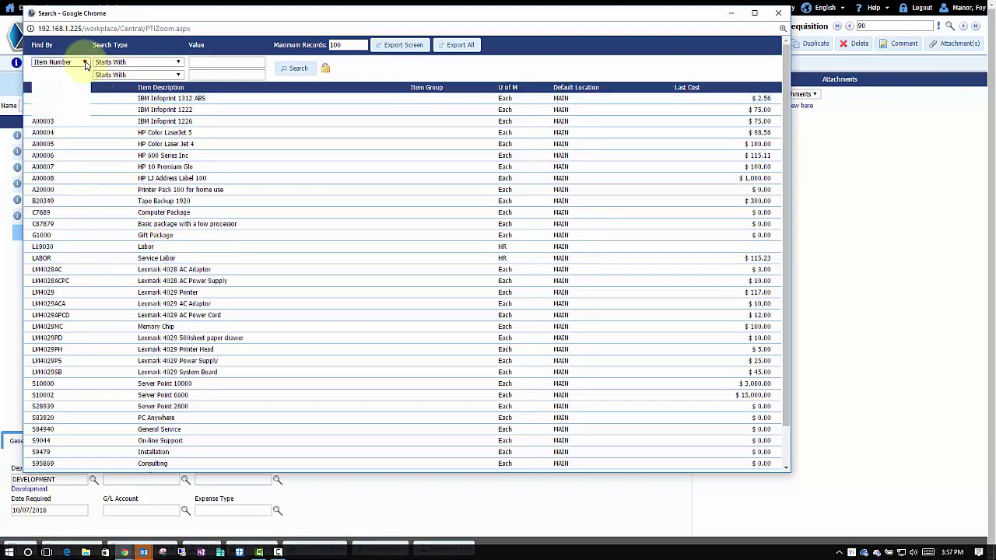
left_click(84, 61)
left_click(178, 62)
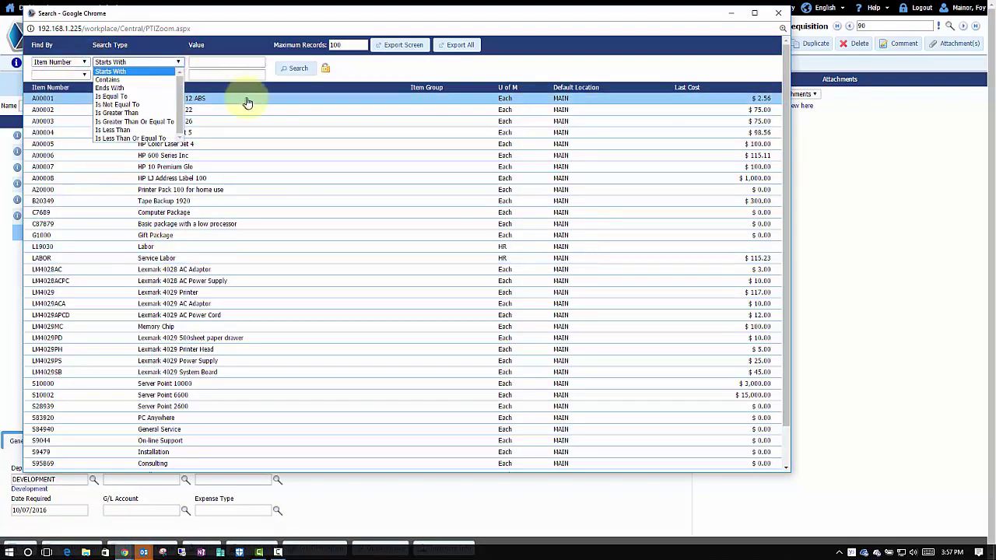
left_click(251, 156)
left_click(250, 156)
left_click(294, 234)
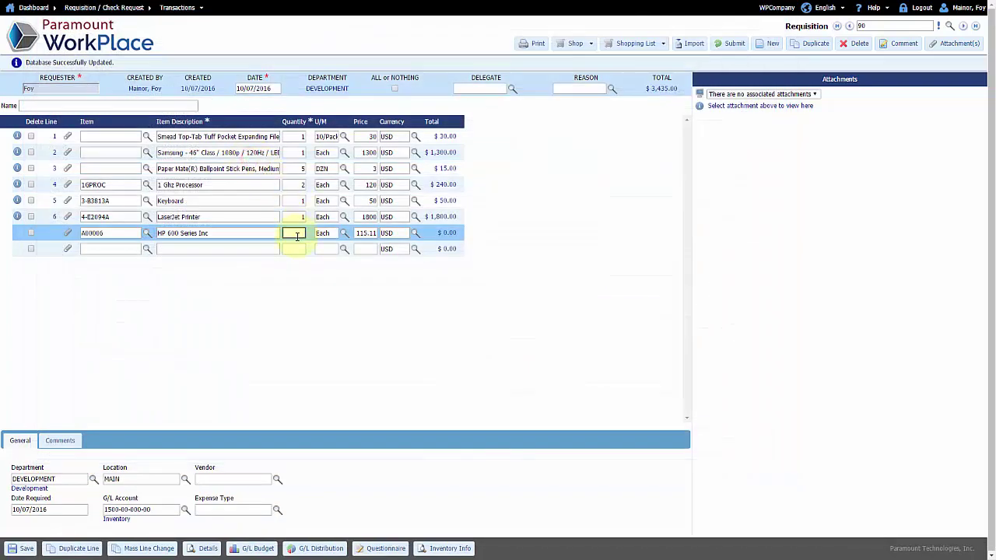
type("1")
left_click(298, 237)
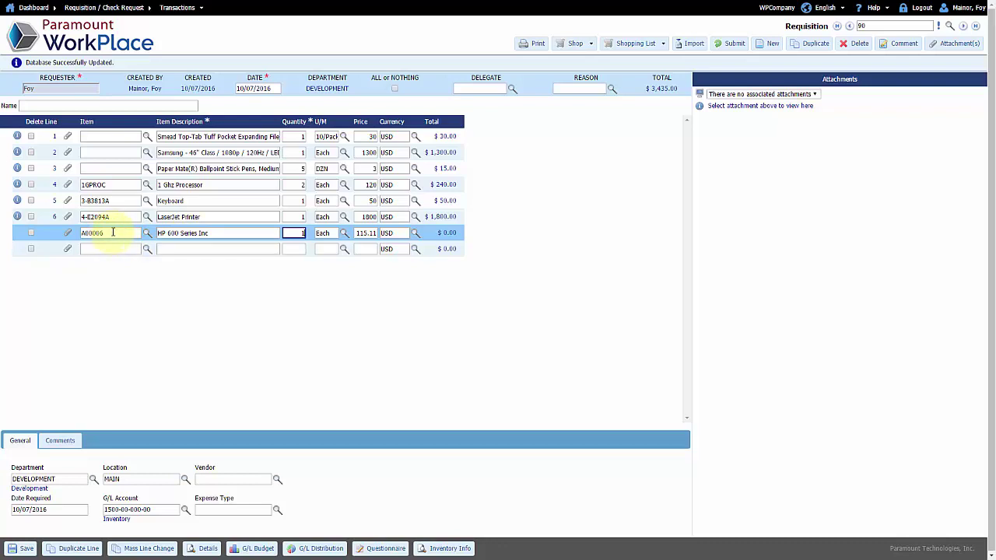
Add a free-form line described as Cleaning Services with quantity 2 and unit of measure Hour
left_click(188, 249)
type("Cl")
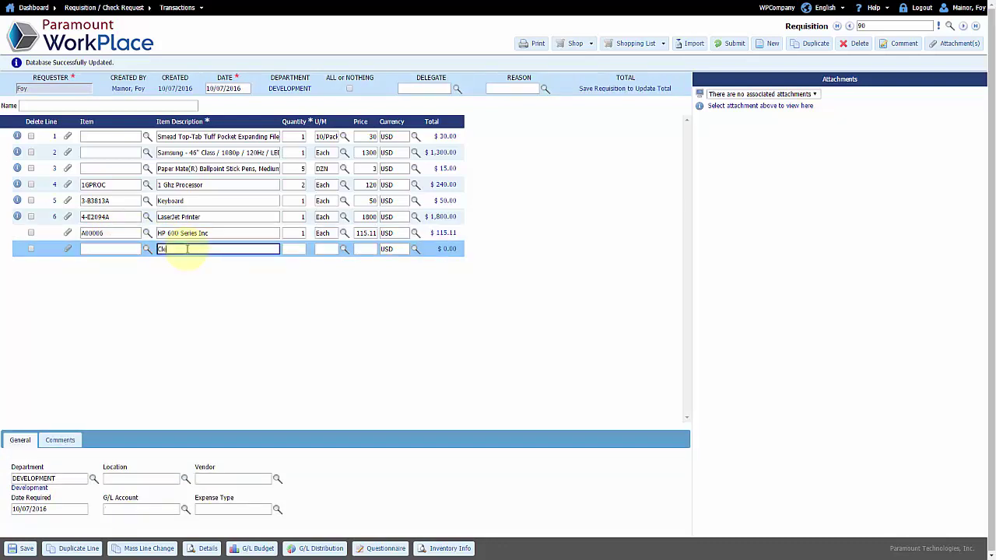
type("eaning Supp")
key("BackSpace")
type("vices")
key("Tab")
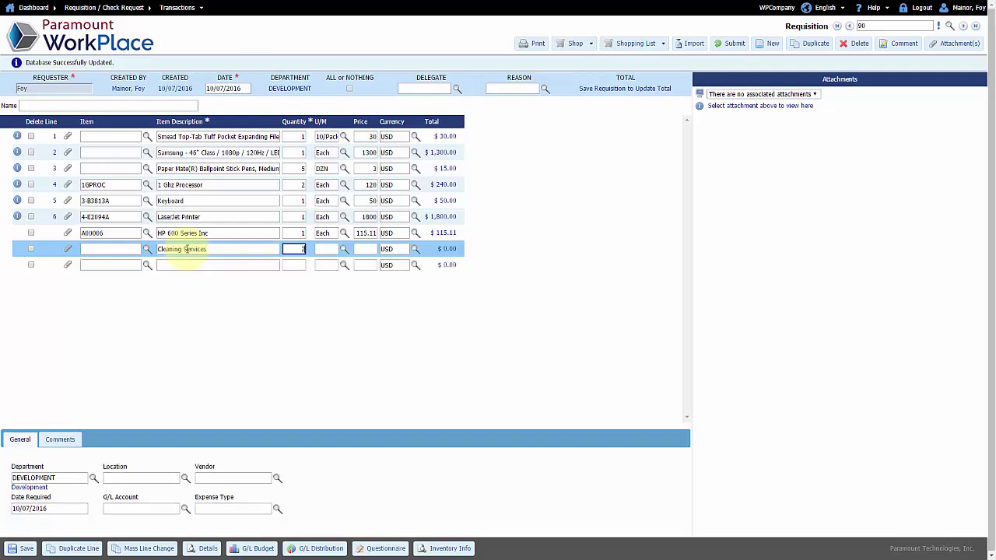
type("2")
key("Tab")
type("Hou")
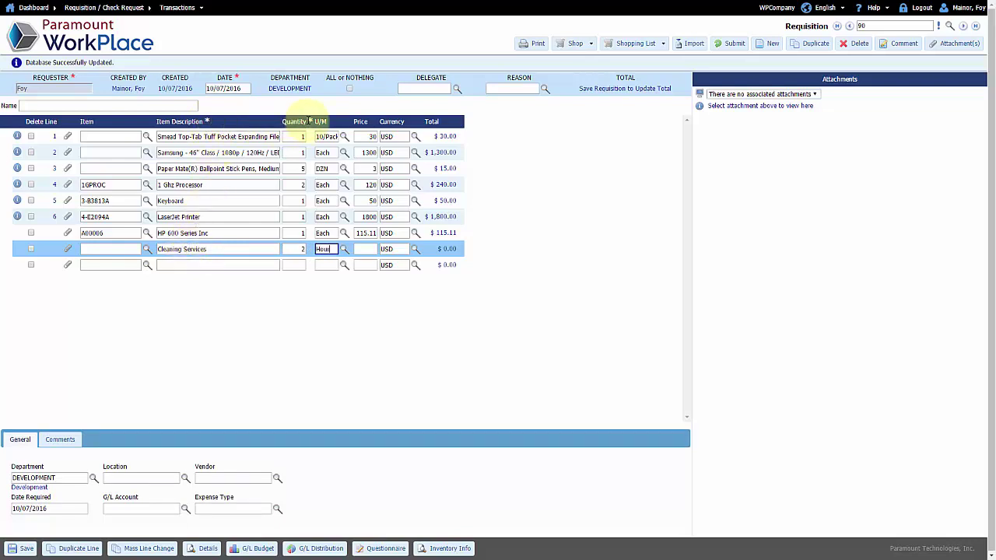
type("r")
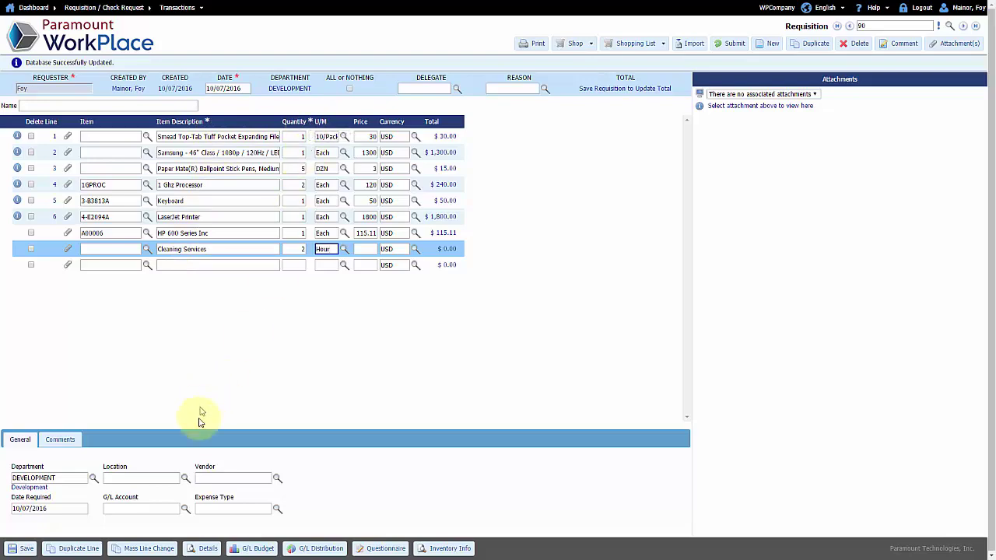
left_click(168, 508)
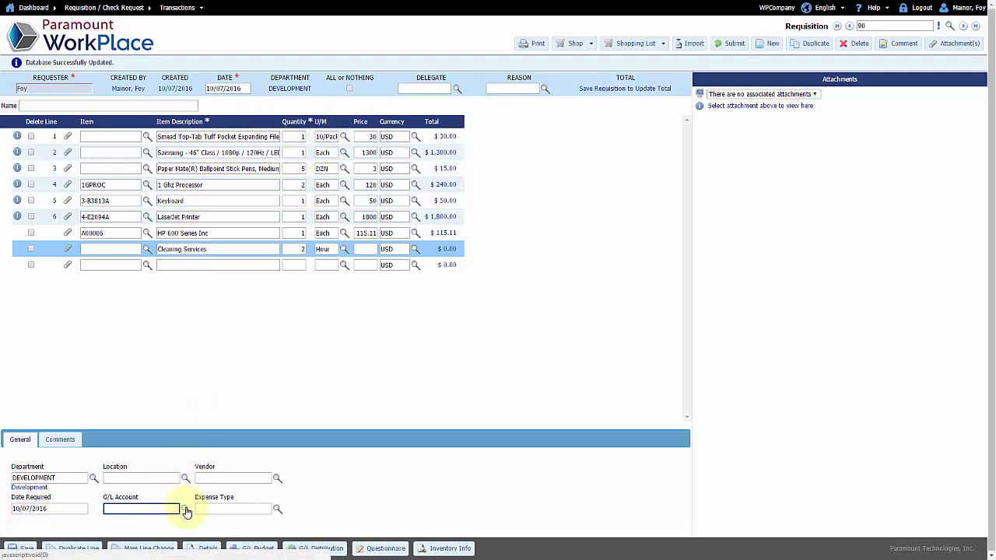
left_click(185, 509)
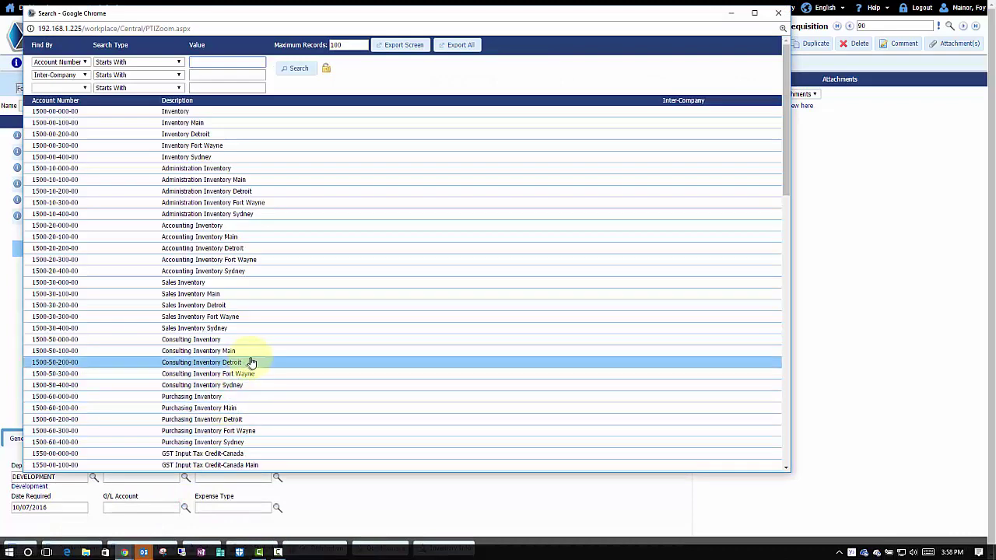
left_click(216, 294)
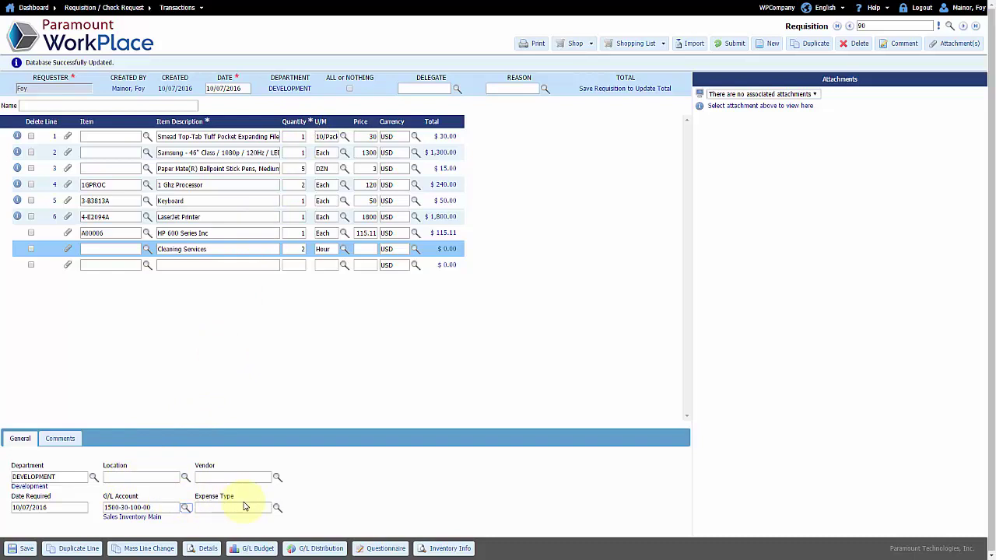
left_click(176, 233)
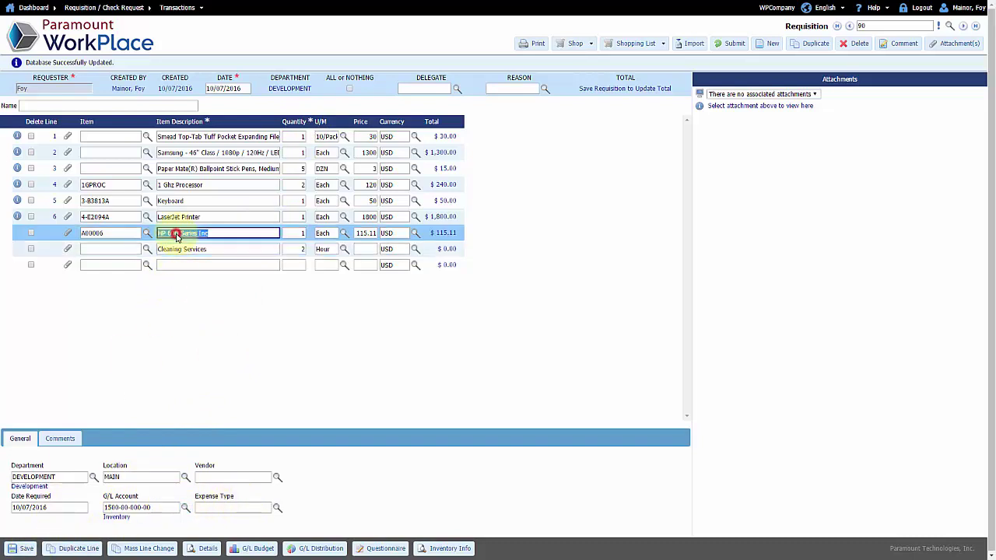
left_click(24, 548)
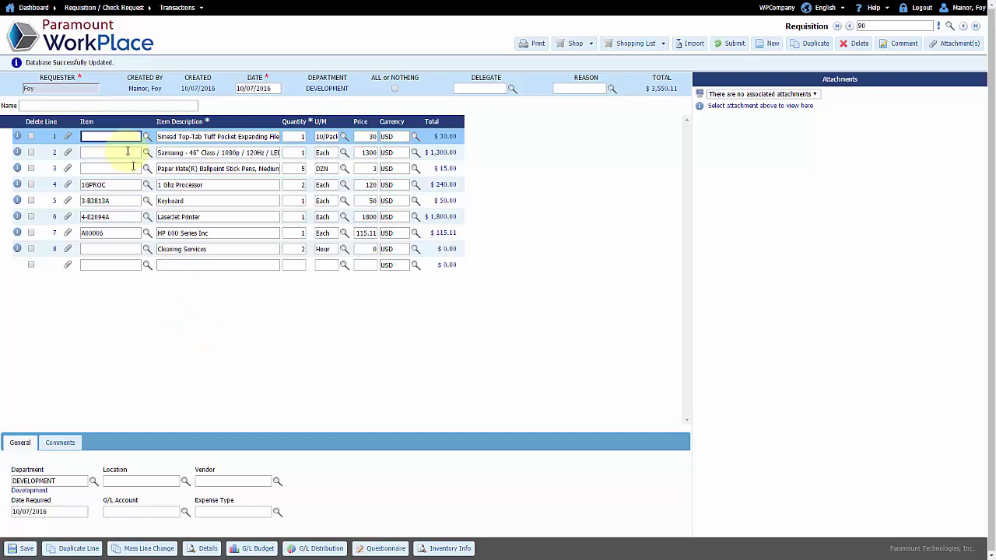
Name the requisition "Remodel of an office on the 5th floor"
left_click(97, 106)
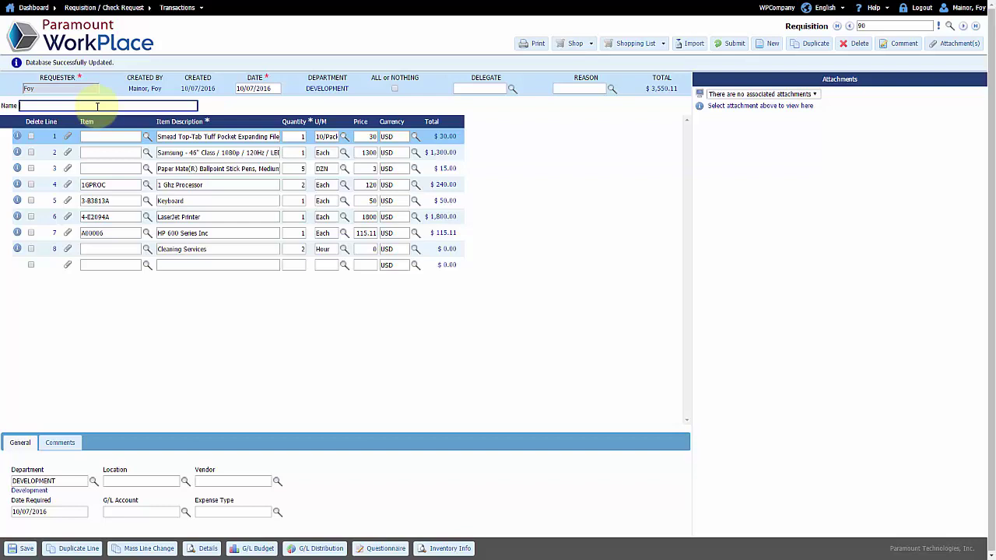
type("Remodel of an office on the 5th floor")
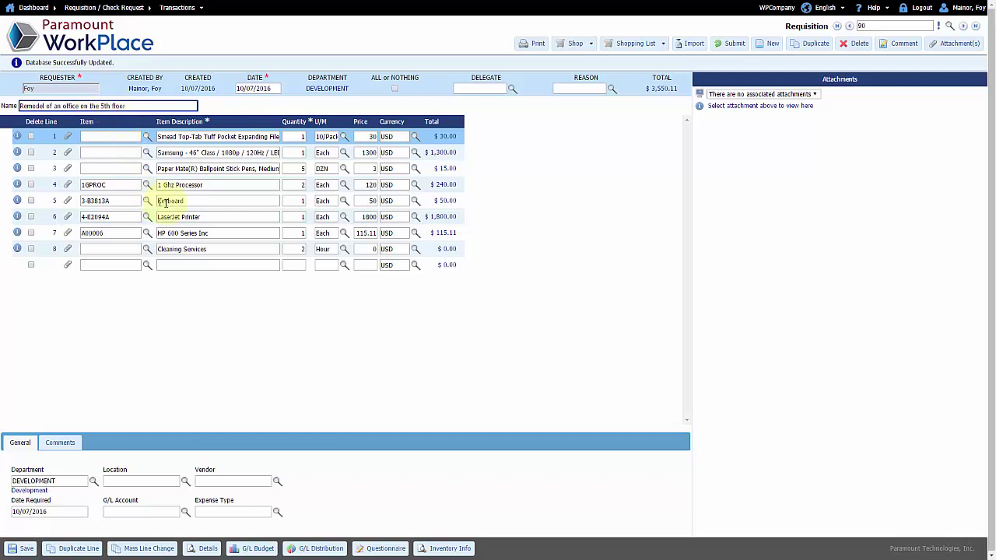
Give the HP 600 Series line the vendor comment "I need these ASAP" and internal comment "These are for the office that is next to the..................."
left_click(171, 232)
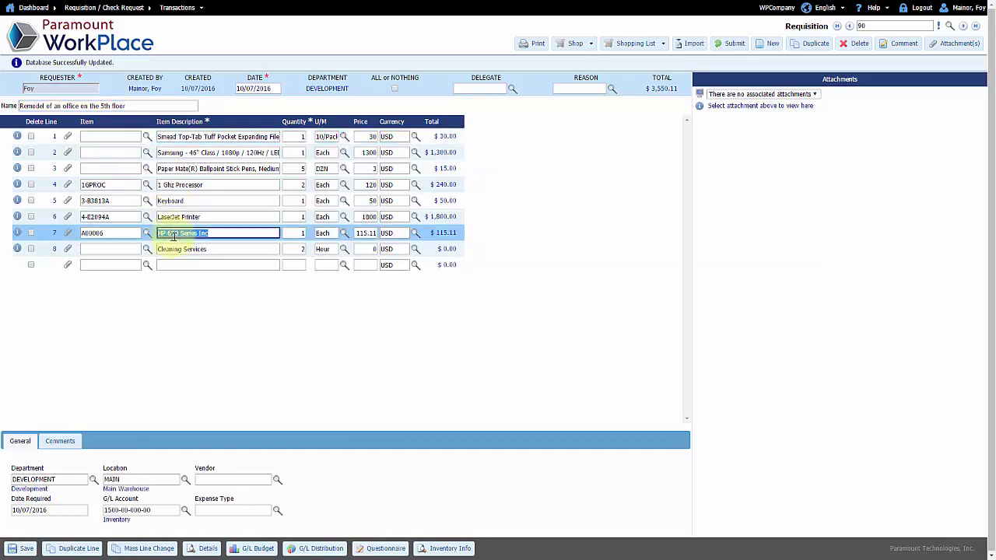
left_click(69, 440)
left_click(91, 459)
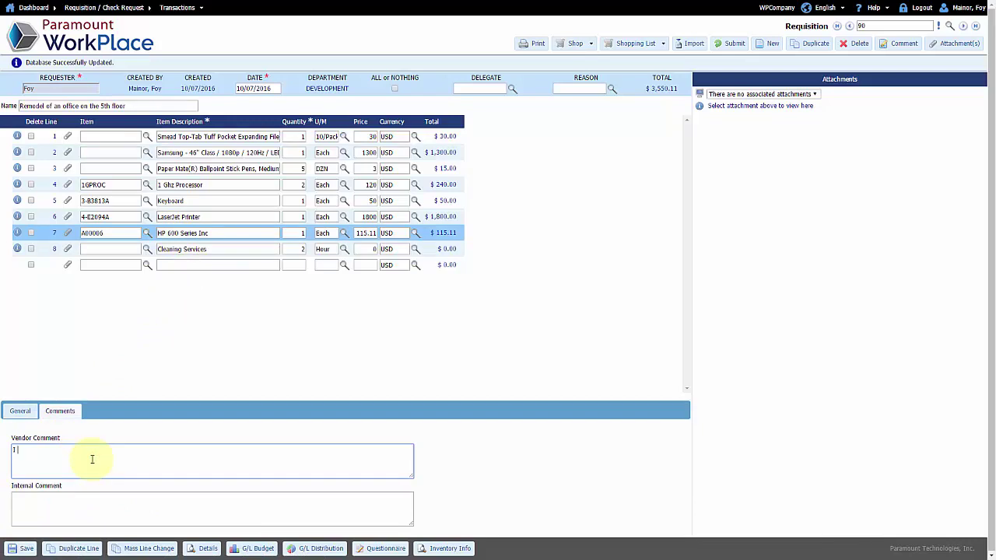
type("I need these ASAP")
left_click(79, 507)
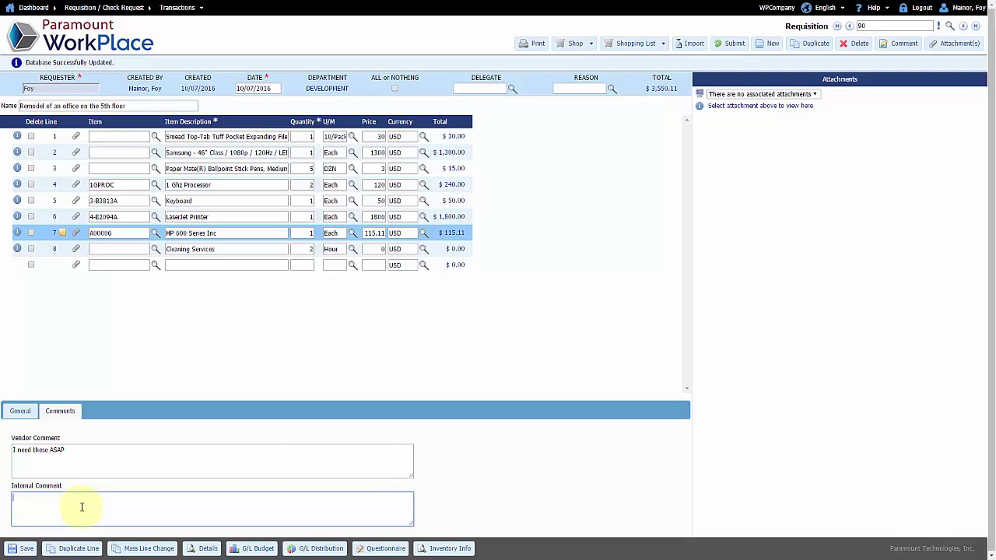
type("These are for the office that is next to the...................")
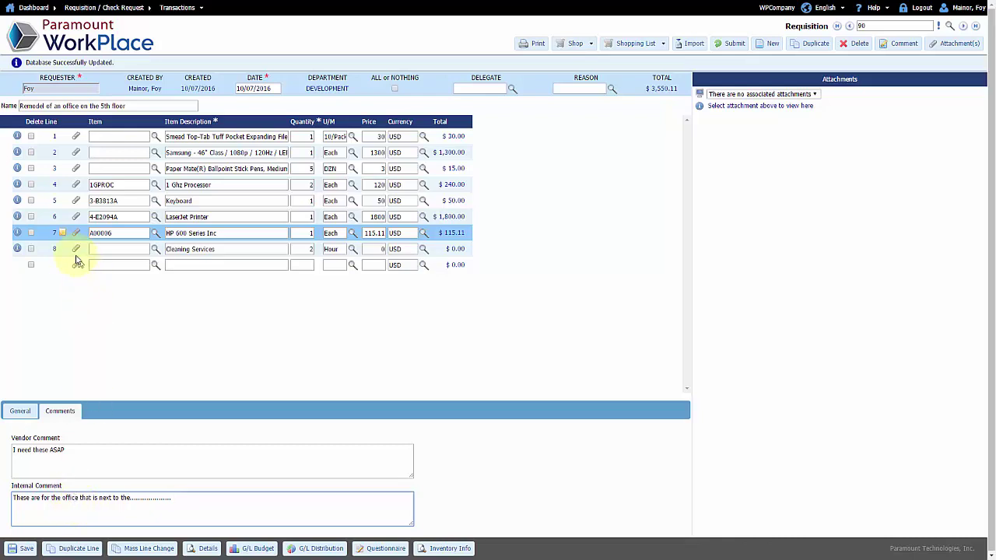
mouse_move(62, 236)
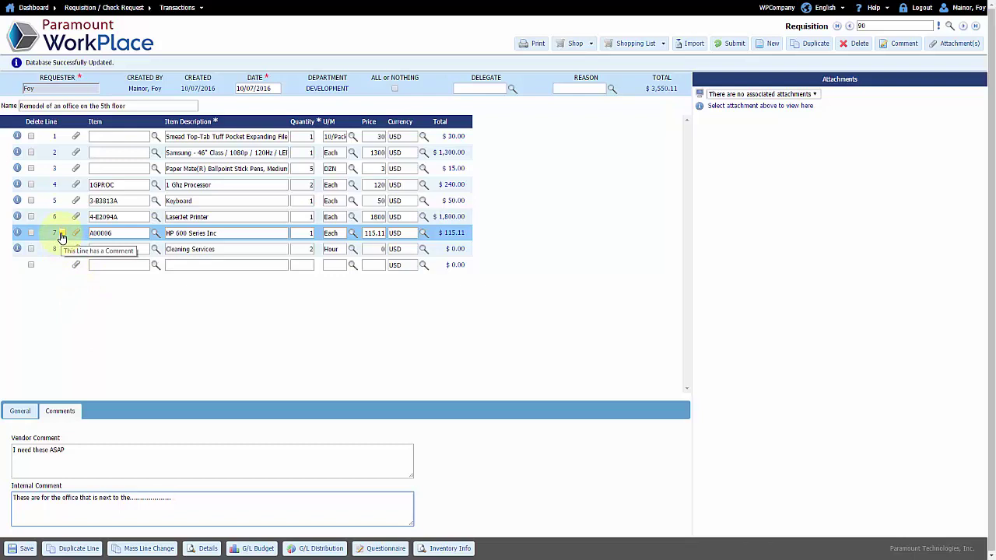
Enter the vendor comment "totally different" on the 1 Ghz Processor line and save the requisition
left_click(178, 185)
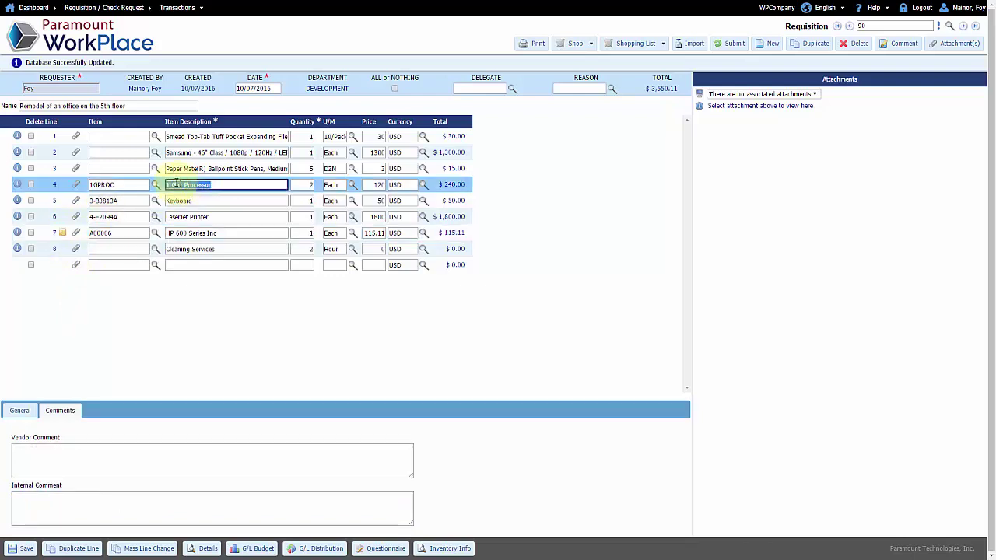
left_click(35, 460)
left_click(55, 510)
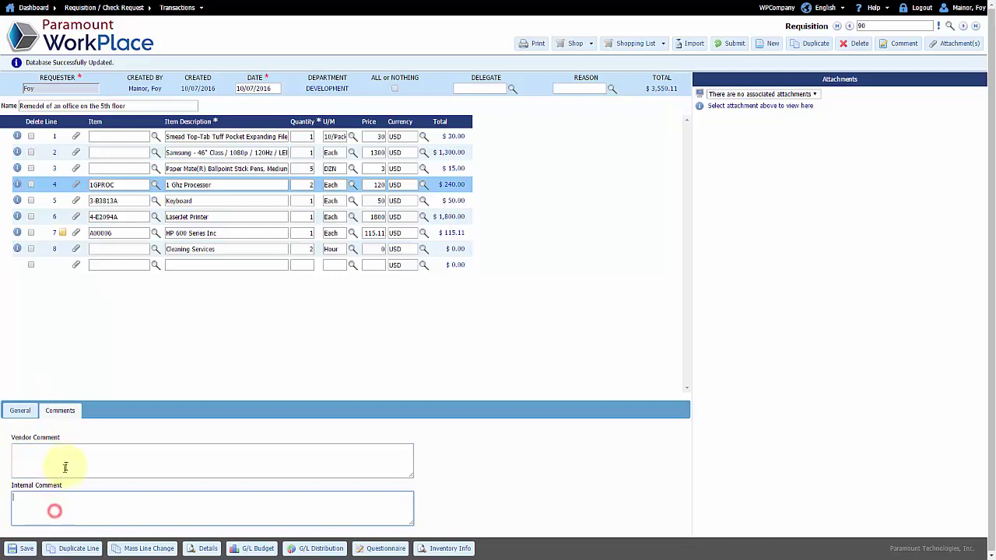
left_click(66, 459)
type("totall")
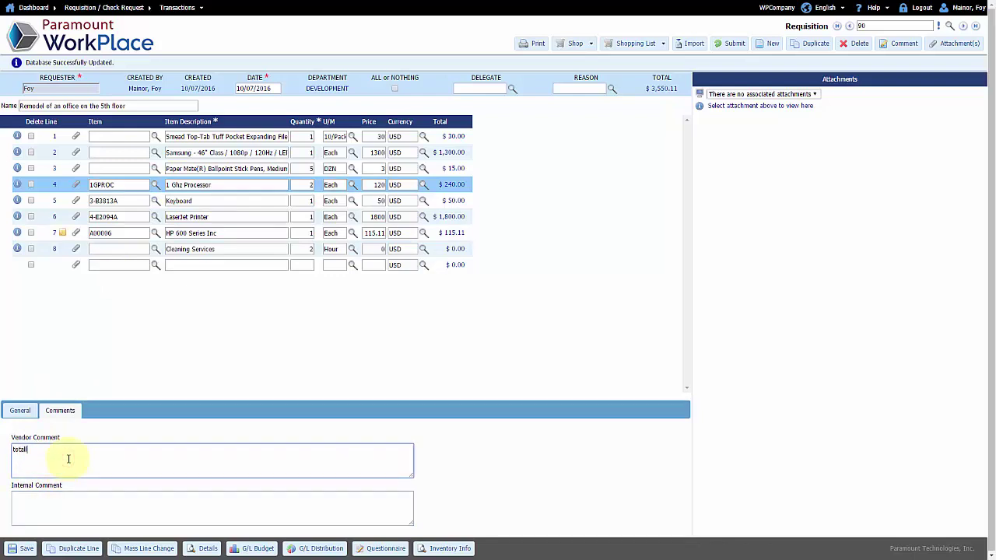
type("y different")
left_click(50, 507)
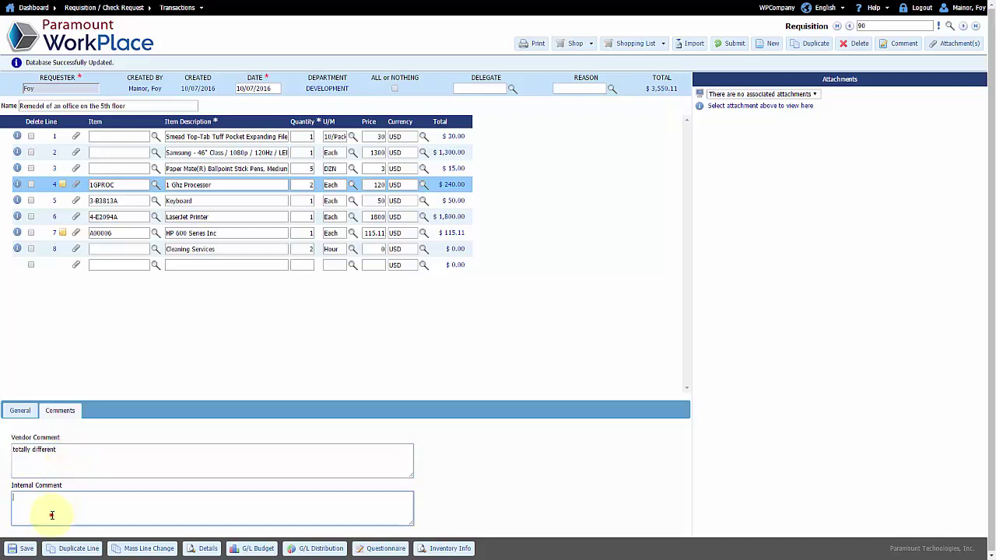
mouse_move(61, 188)
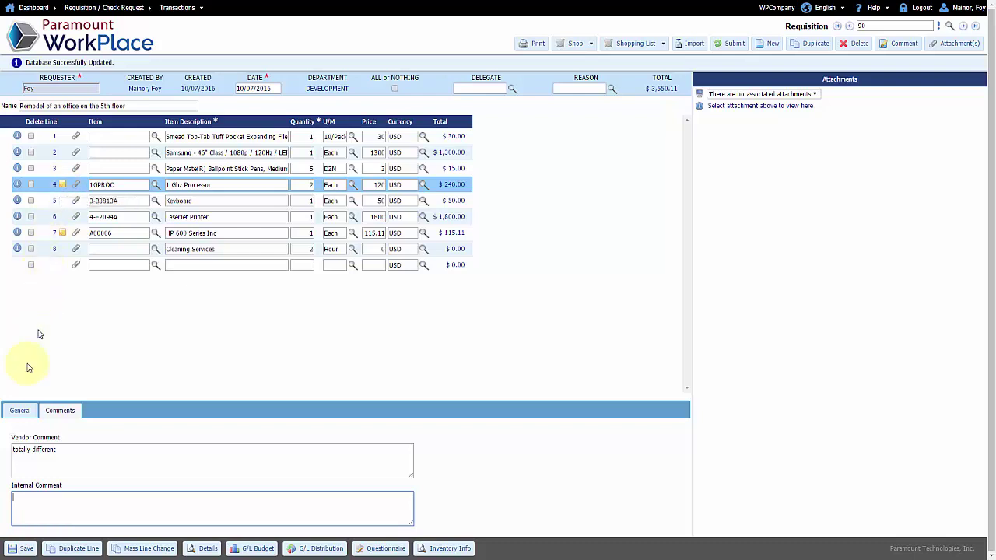
left_click(20, 411)
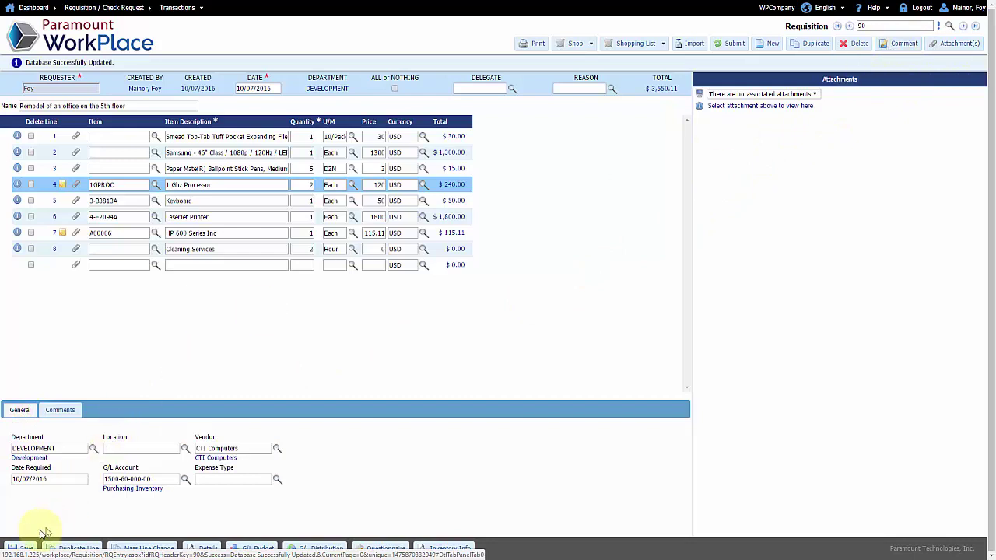
left_click(25, 547)
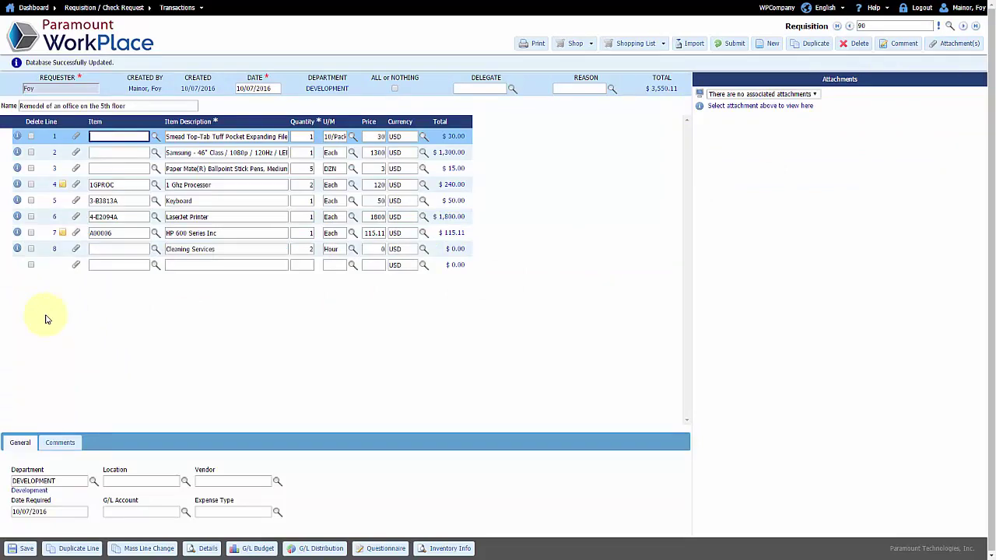
Attach GURDWARA PLANS PAGE 4.pdf to the HP 600 Series line with the description Office Plans and save the attachment
left_click(75, 233)
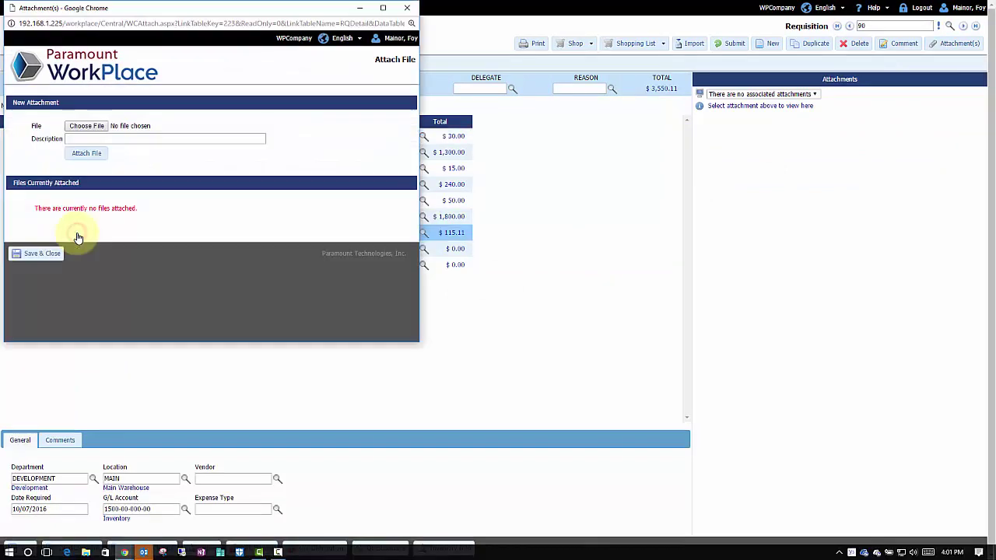
left_click(86, 126)
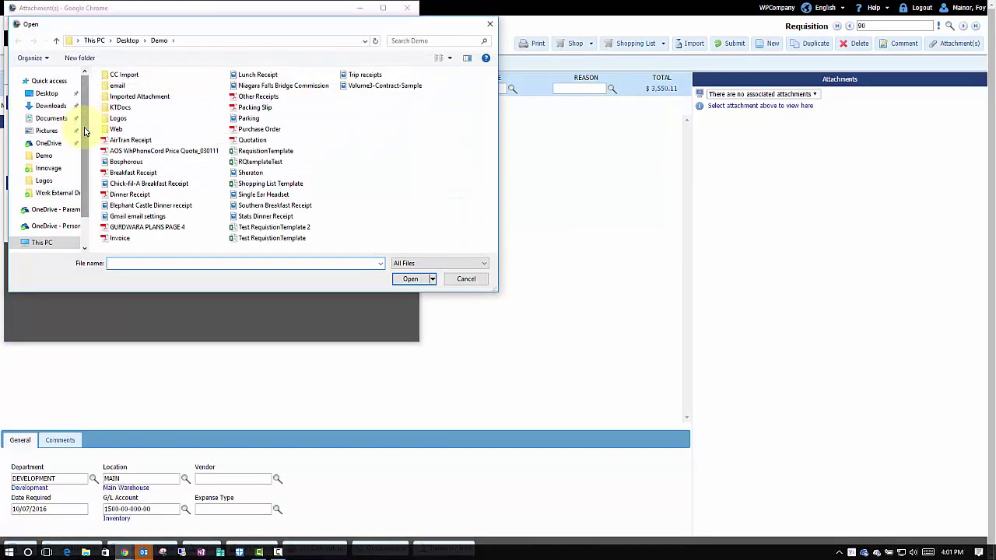
double_click(147, 227)
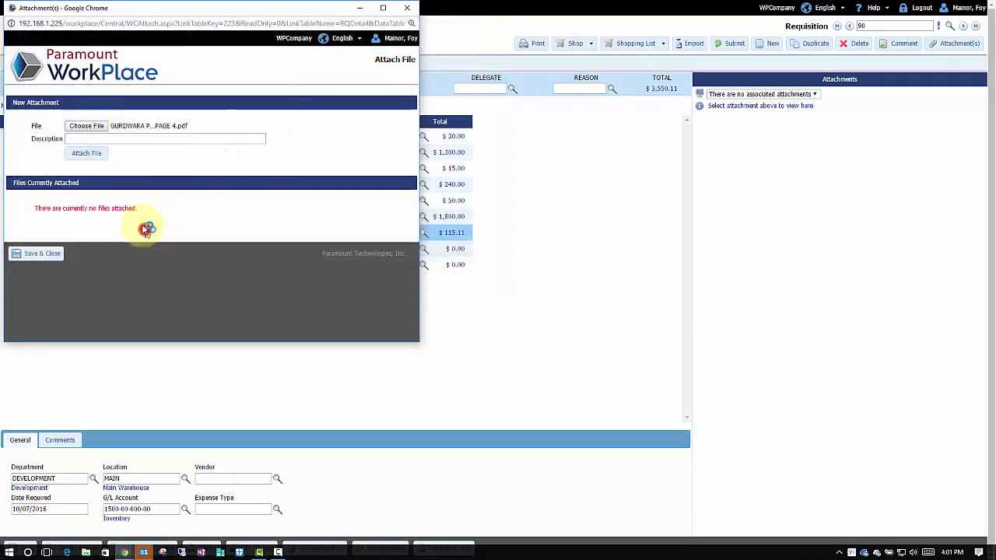
left_click(125, 138)
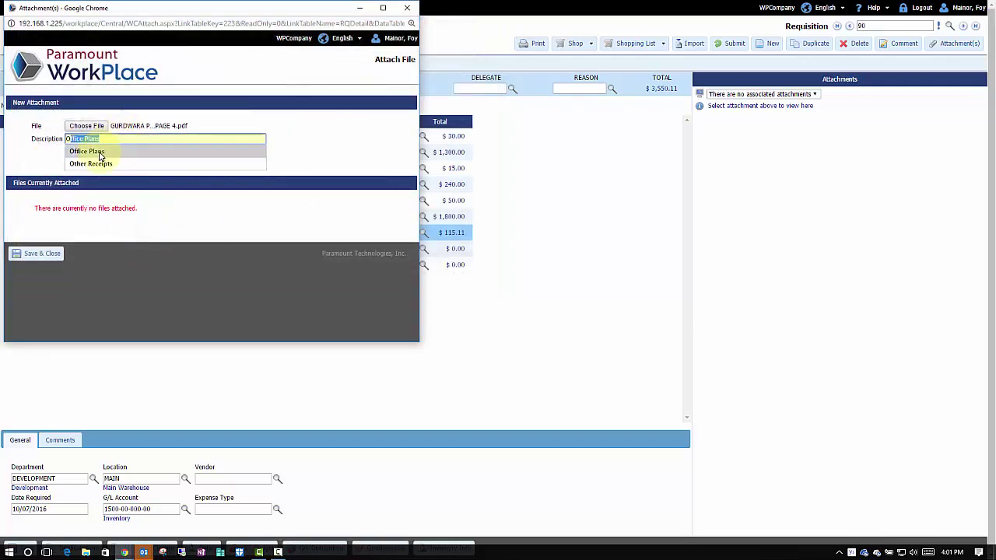
left_click(102, 149)
left_click(99, 154)
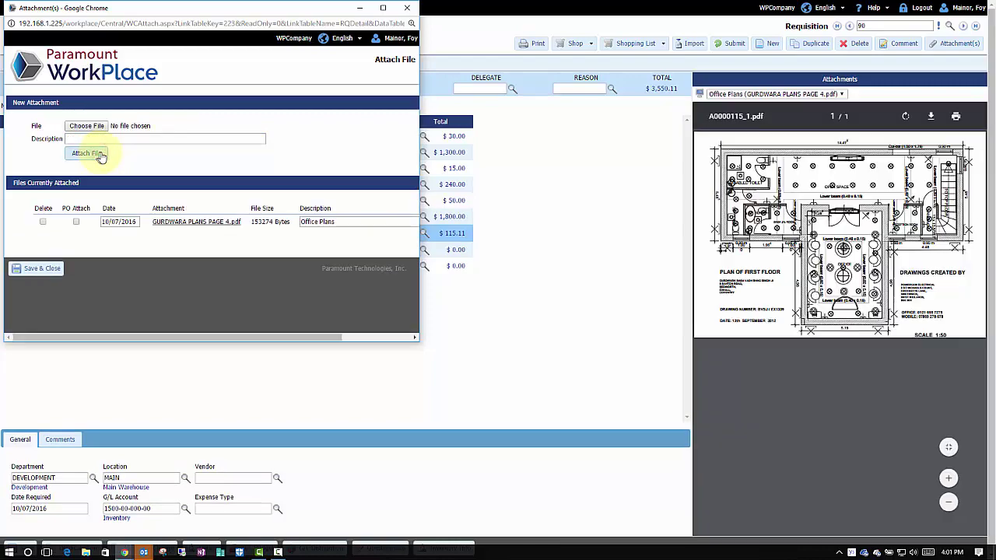
left_click(50, 268)
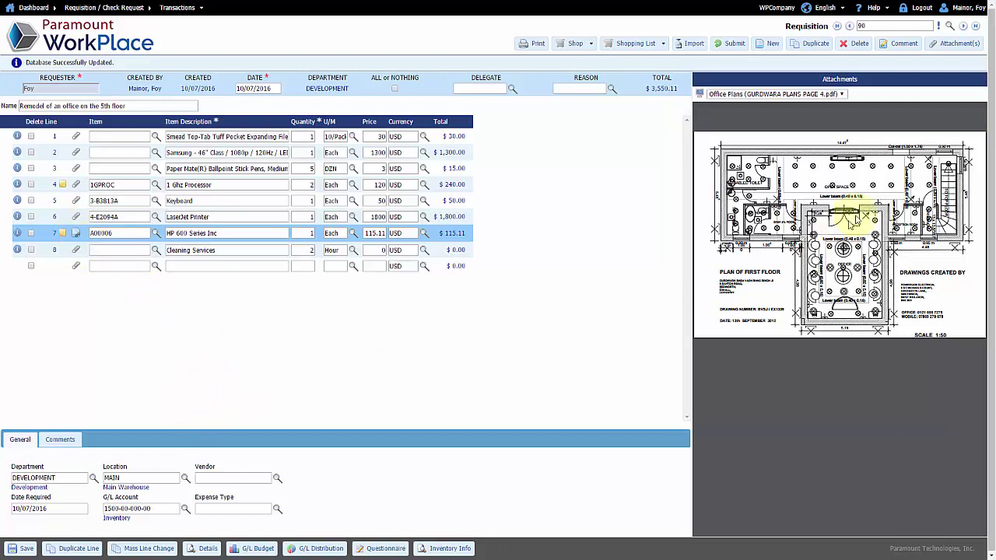
Attach Volume3-Contract-Sample.jpg to the whole requisition with the description Contract and save the attachment
left_click(944, 45)
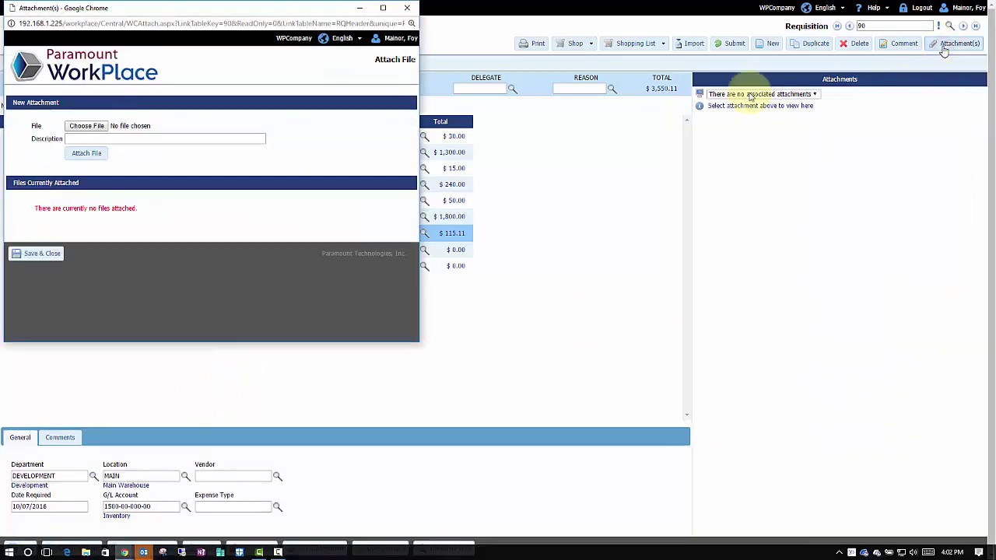
left_click(82, 126)
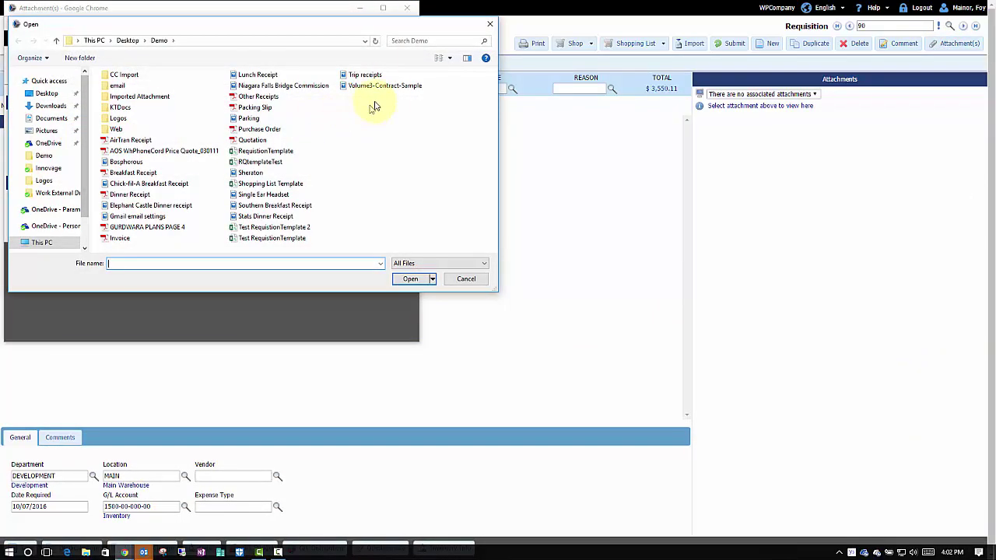
double_click(375, 89)
left_click(200, 140)
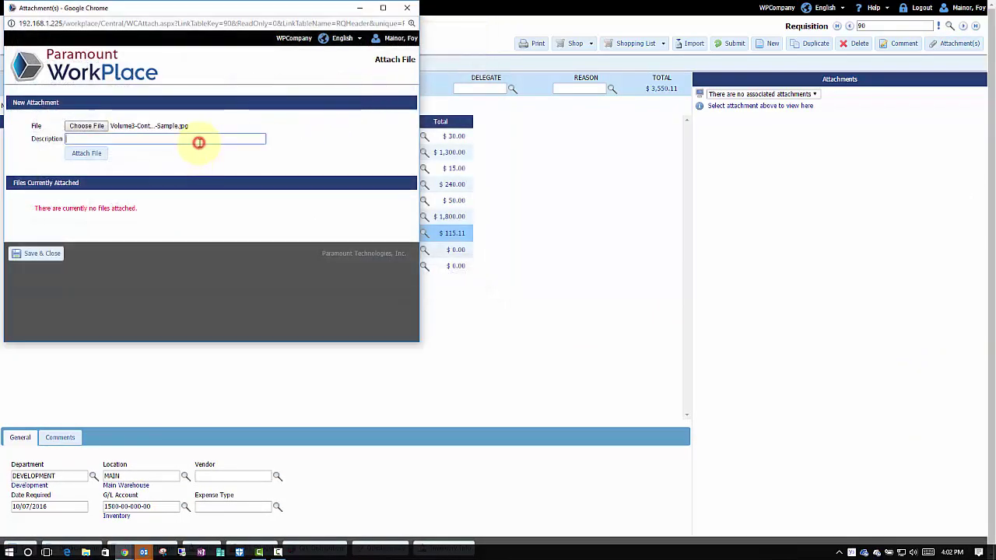
type("Contract")
left_click(100, 152)
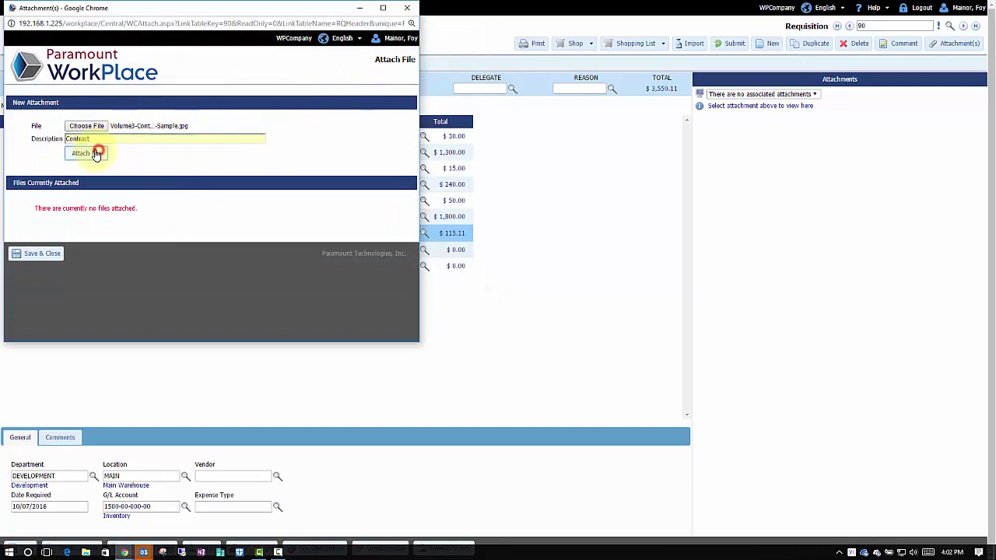
left_click(90, 153)
left_click(43, 270)
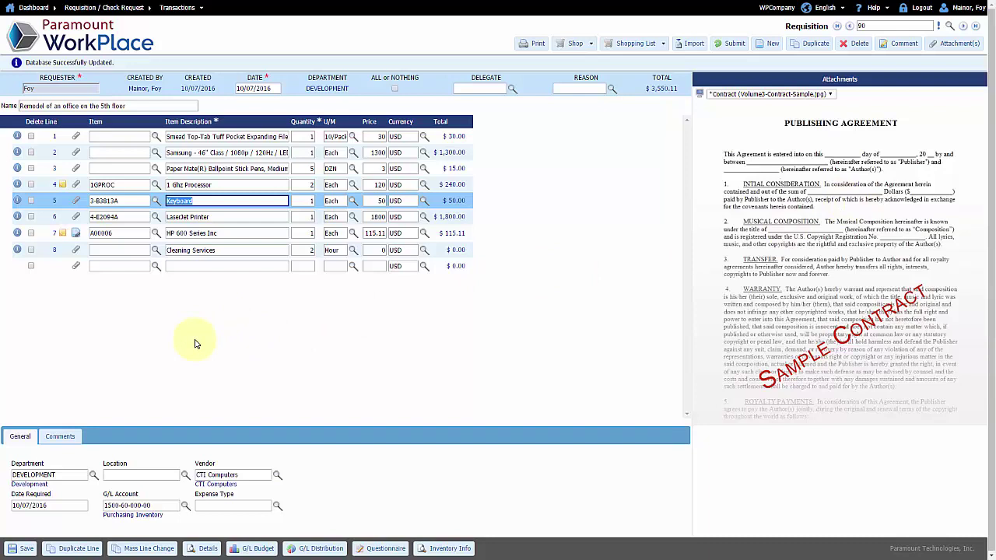
Review the vendor and G/L account of the expanding file, ballpoint pen, 1 Ghz Processor and LaserJet Printer lines
left_click(198, 137)
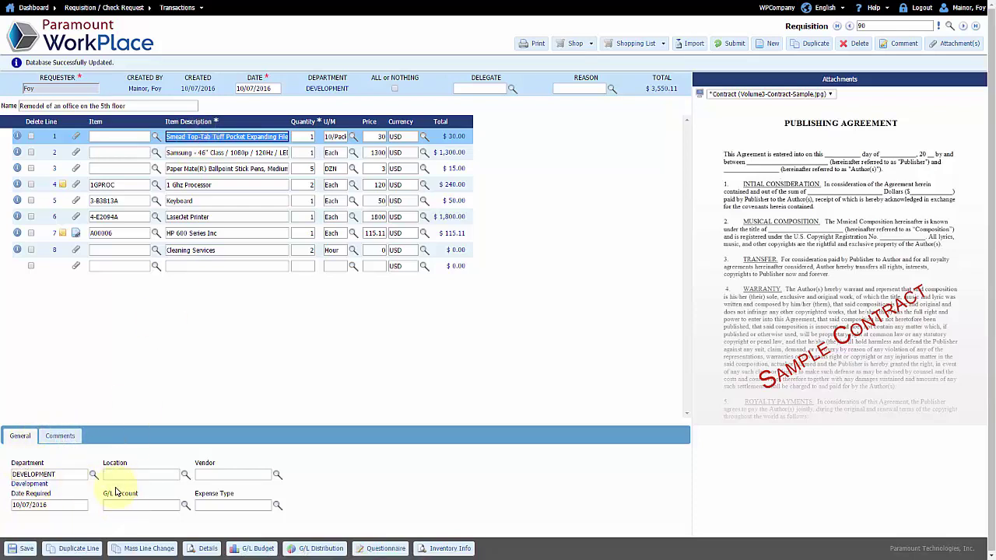
left_click(212, 169)
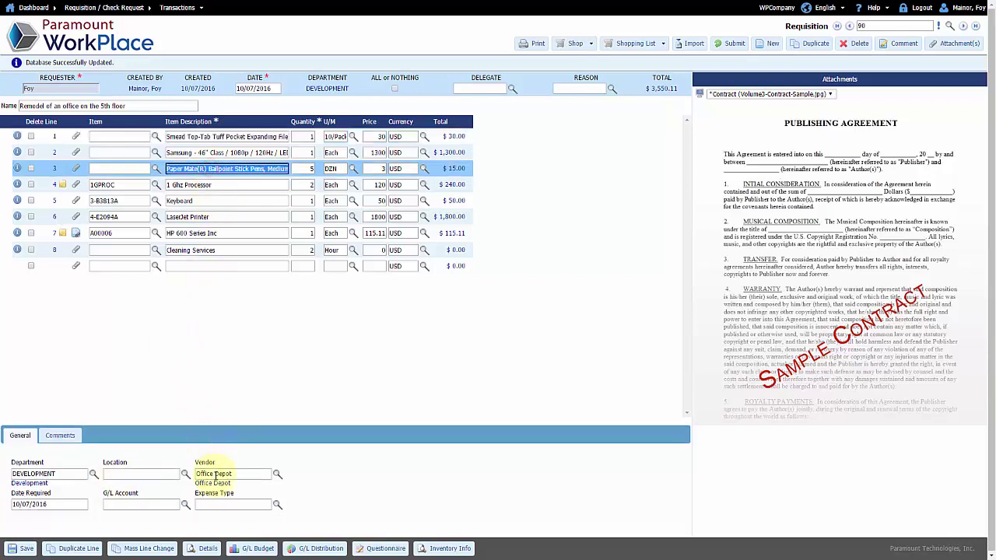
left_click(207, 186)
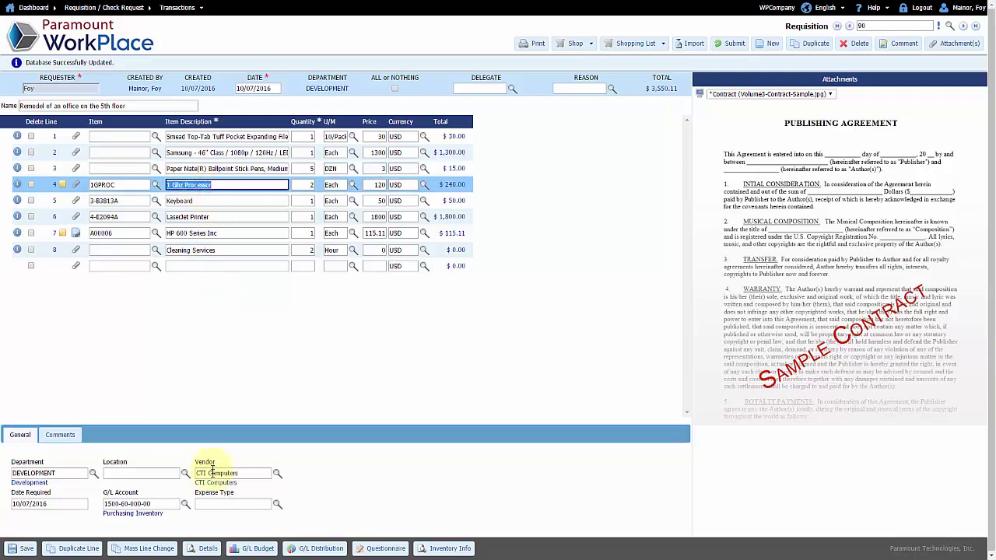
left_click(215, 218)
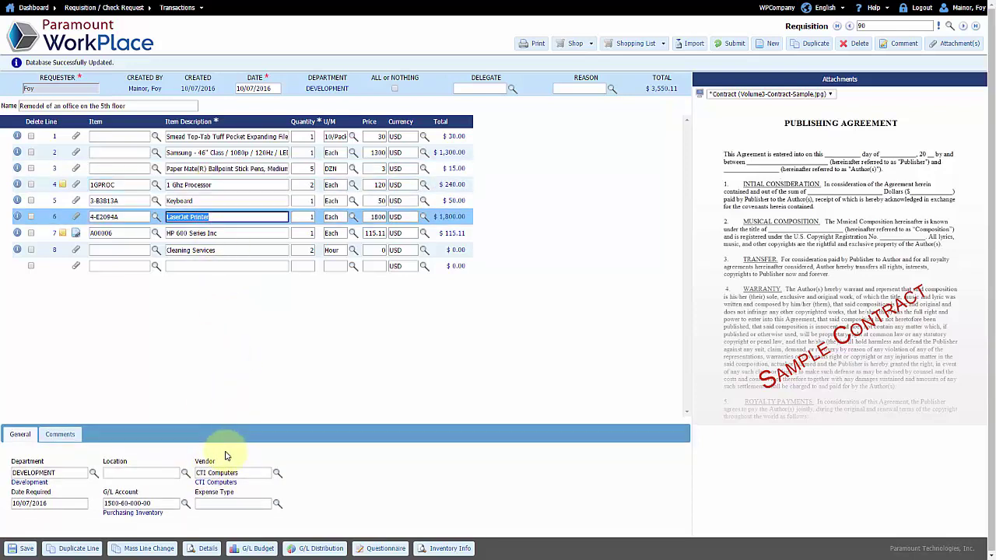
Set the HP 600 Series line's expense type to IT and save the requisition
left_click(213, 234)
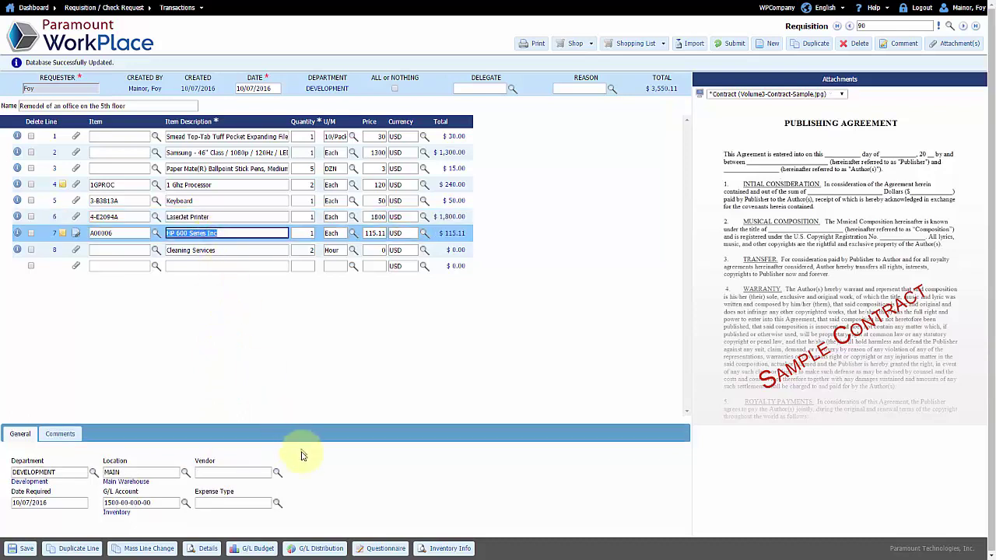
left_click(276, 505)
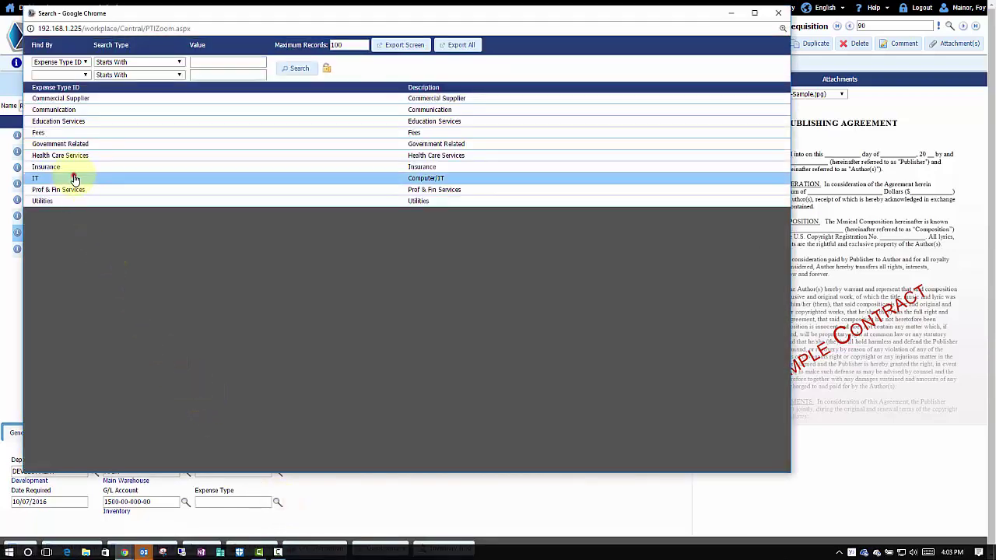
left_click(75, 179)
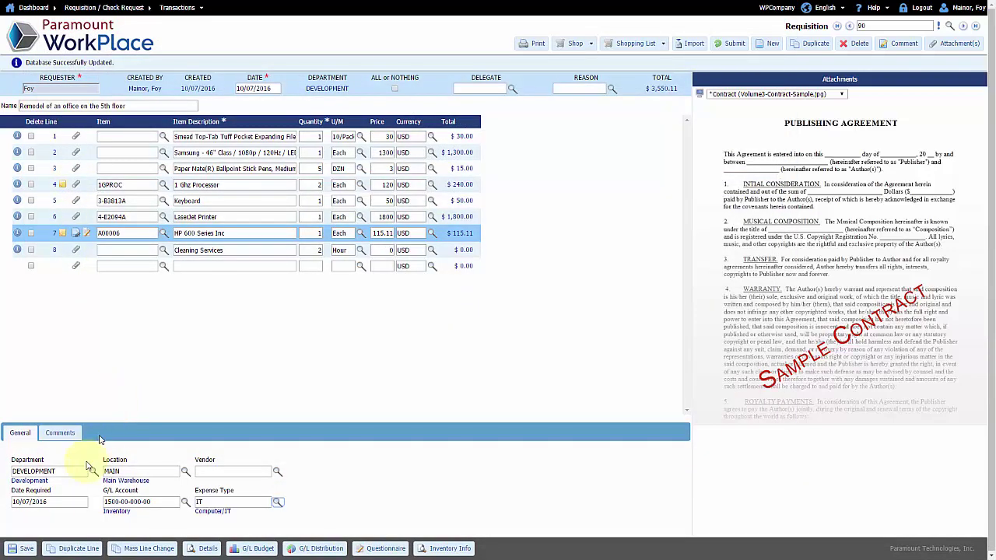
left_click(24, 548)
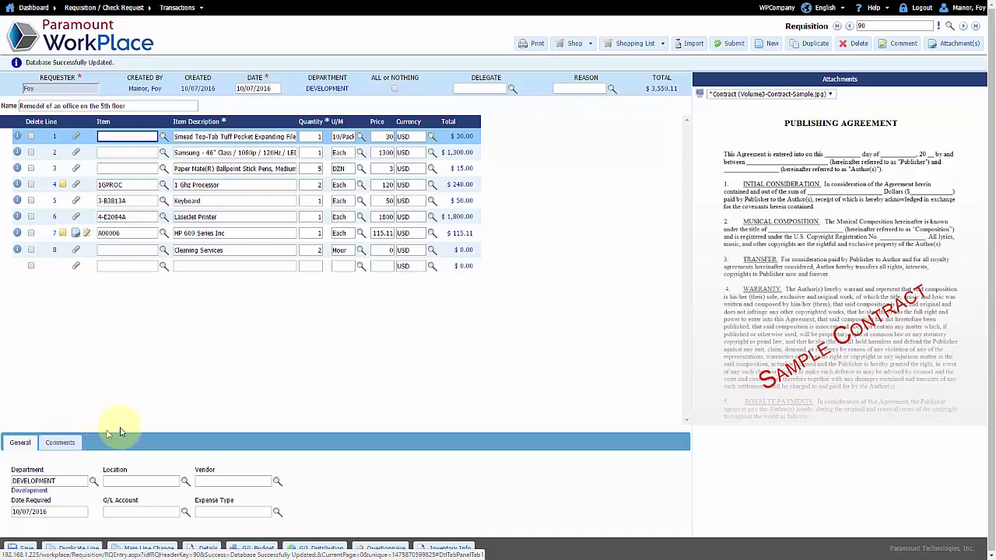
Open the HP 600 Series line's expense type questionnaire, look over its response choices, and save and close it without answers
left_click(205, 234)
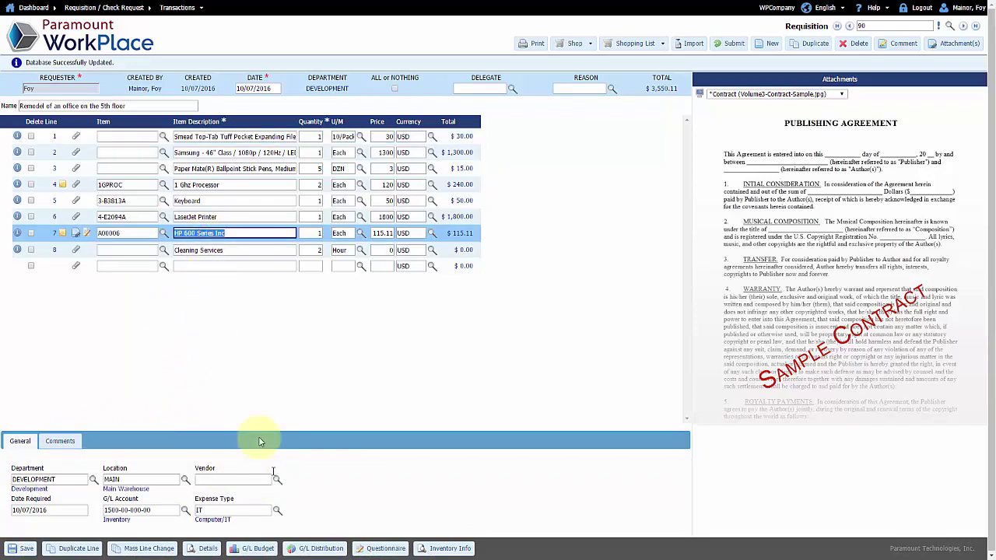
left_click(88, 235)
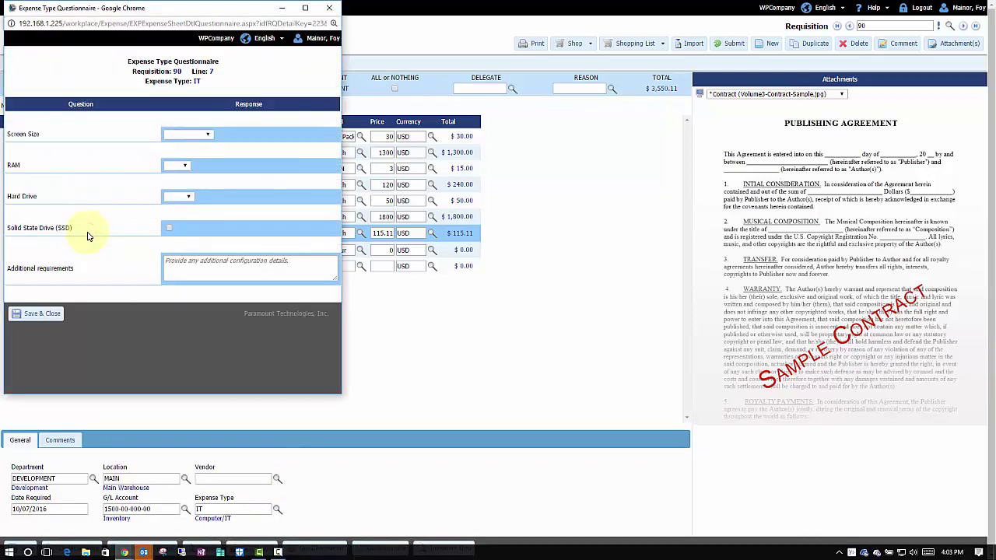
left_click(208, 135)
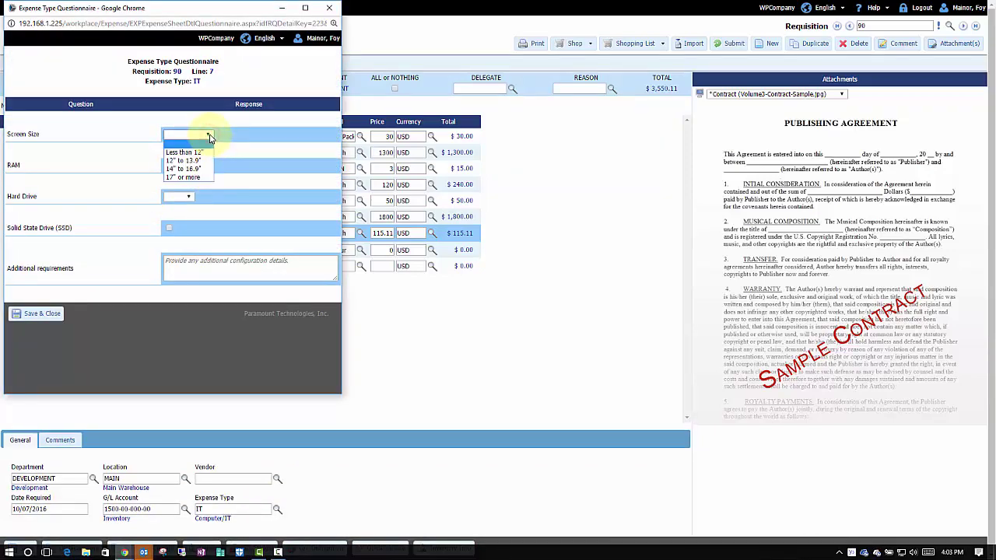
left_click(209, 137)
left_click(186, 168)
left_click(187, 170)
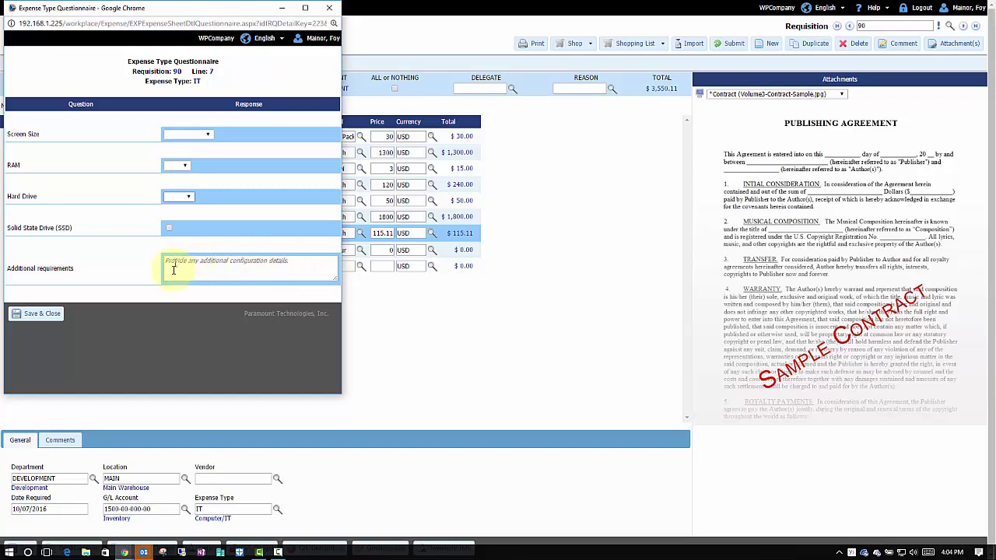
left_click(54, 318)
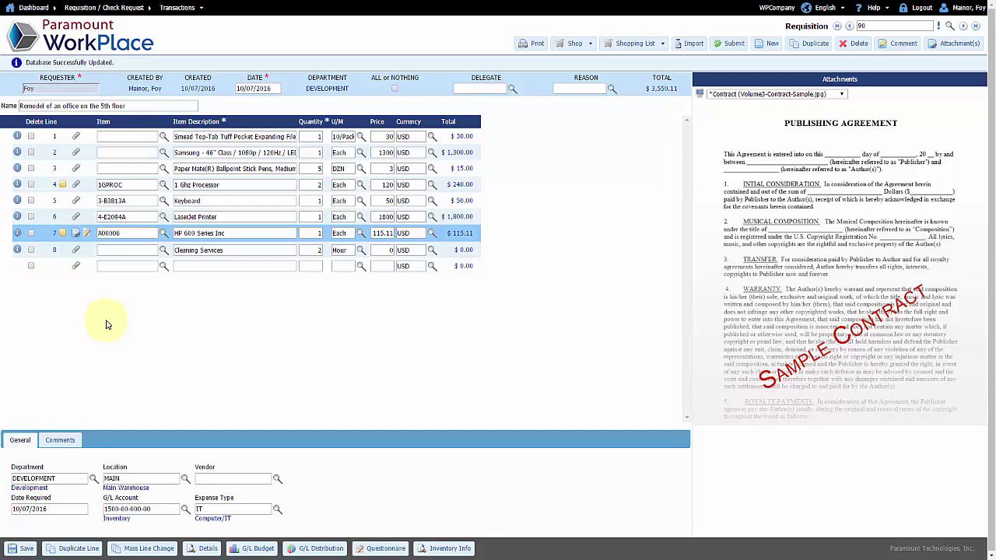
Look over the fields available for a mass line change and close the form without updating
left_click(146, 549)
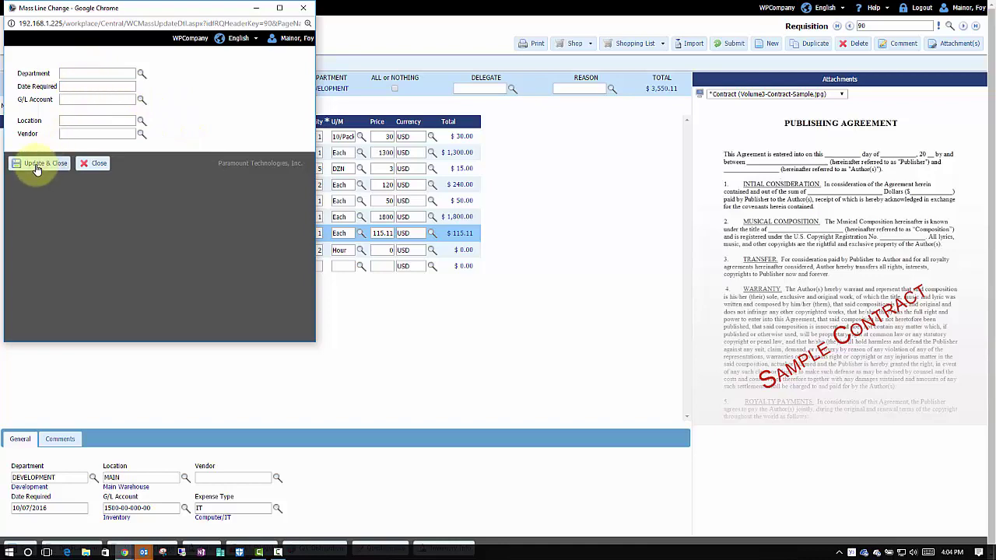
left_click(86, 164)
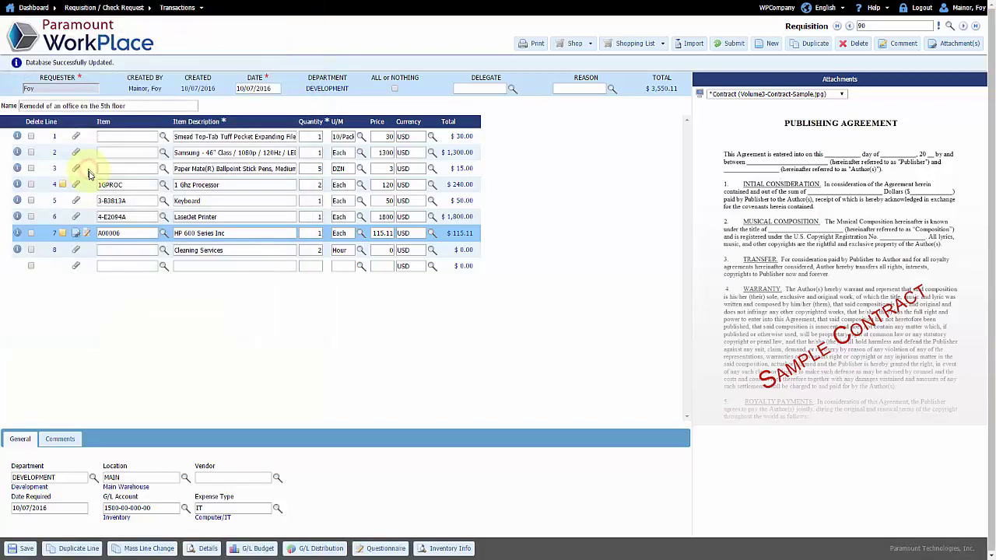
Review the G/L budget information and G/L distribution of the Cleaning Services line
left_click(238, 249)
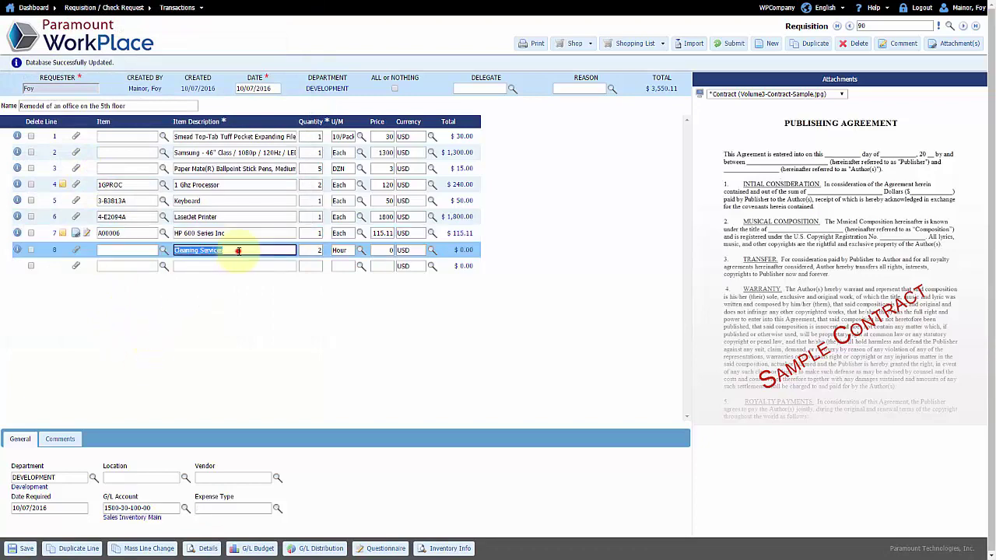
left_click(254, 548)
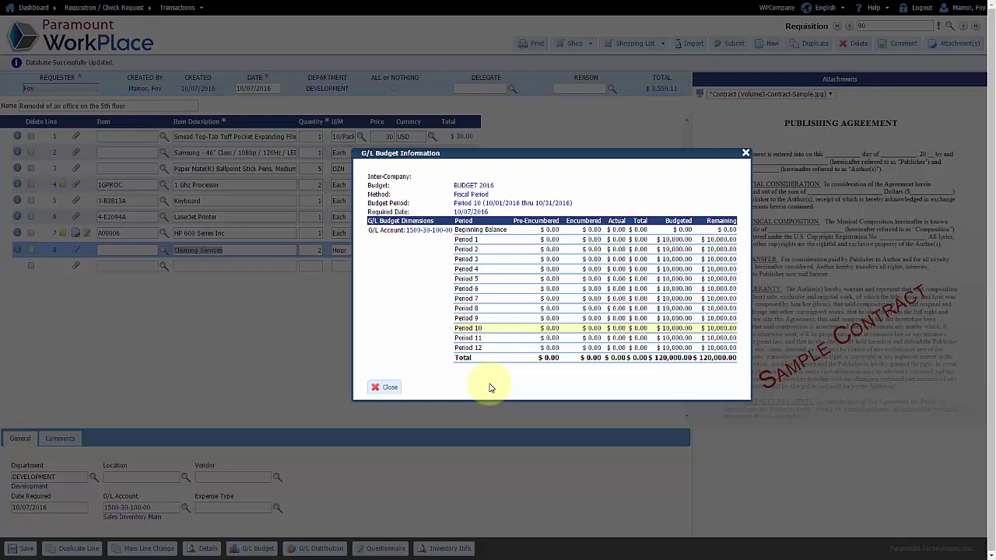
left_click(372, 387)
left_click(323, 547)
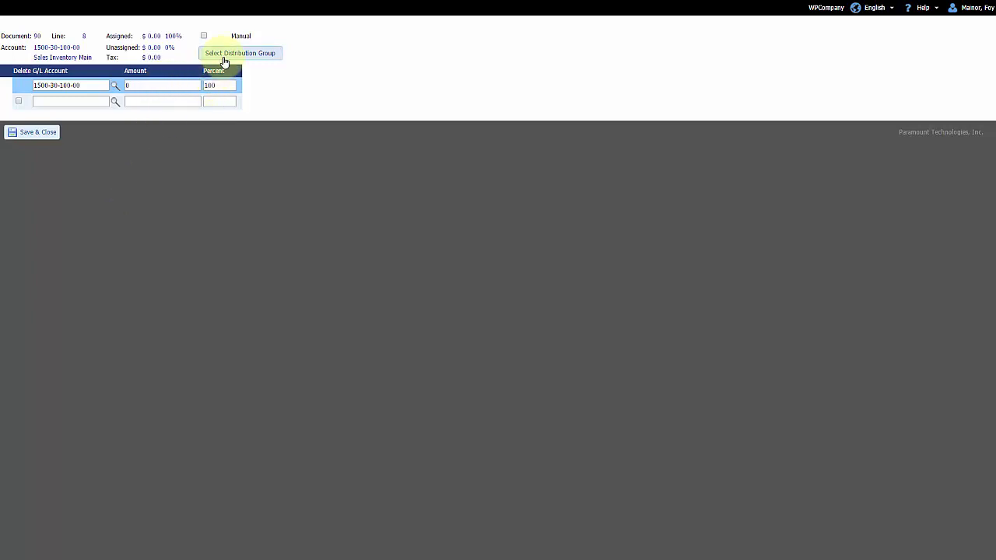
left_click(37, 137)
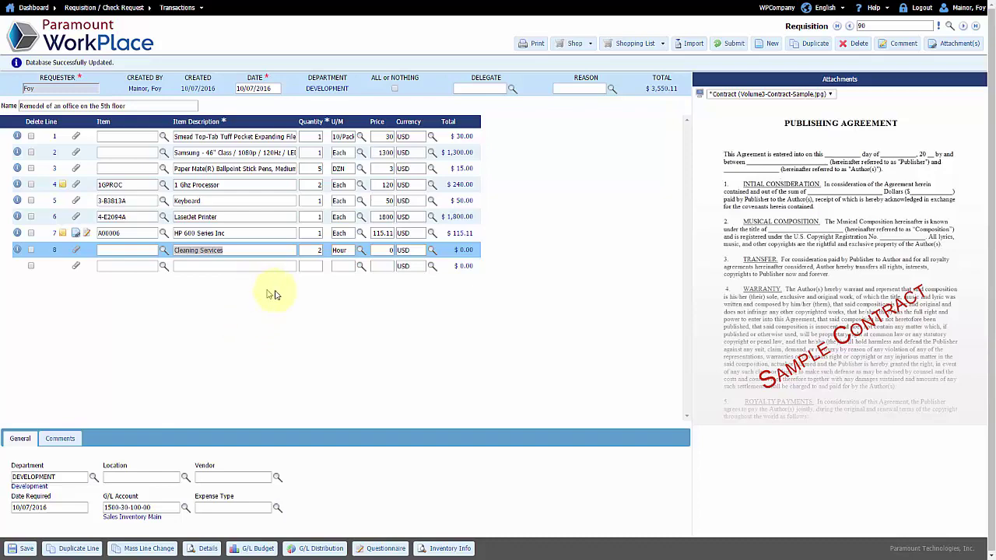
Submit the office remodel requisition for approval and confirm the submission
left_click(731, 43)
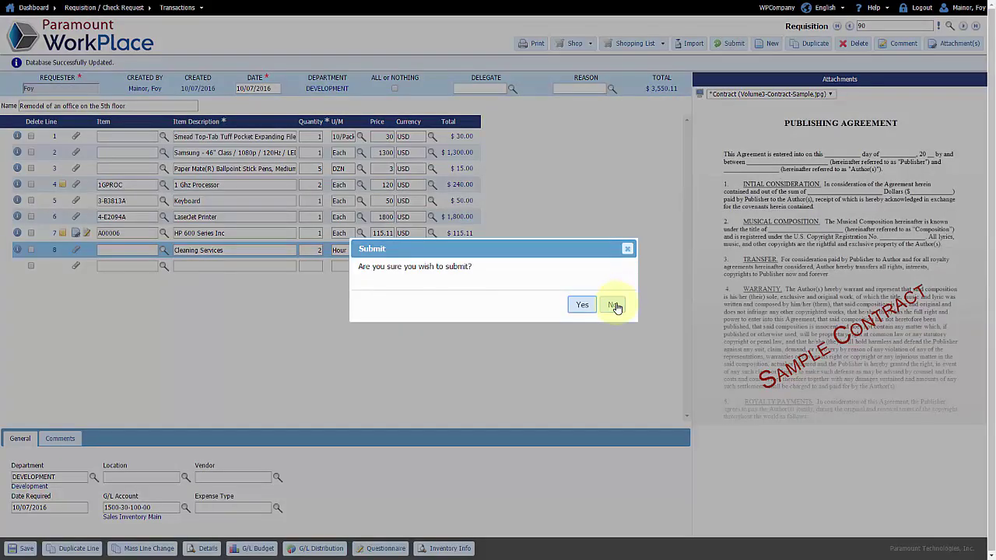
left_click(582, 304)
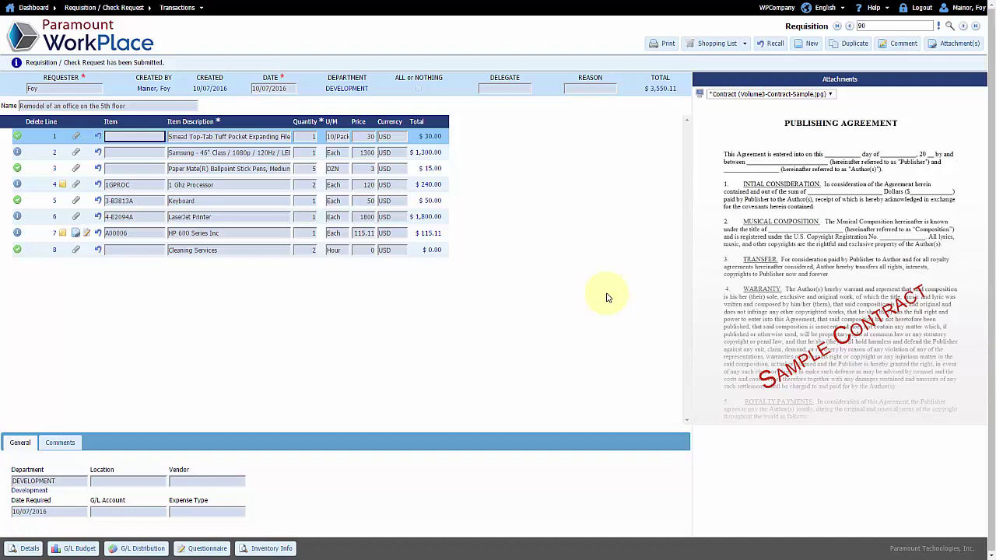
View the details of the submitted LaserJet Printer line and log out of WorkPlace
left_click(233, 216)
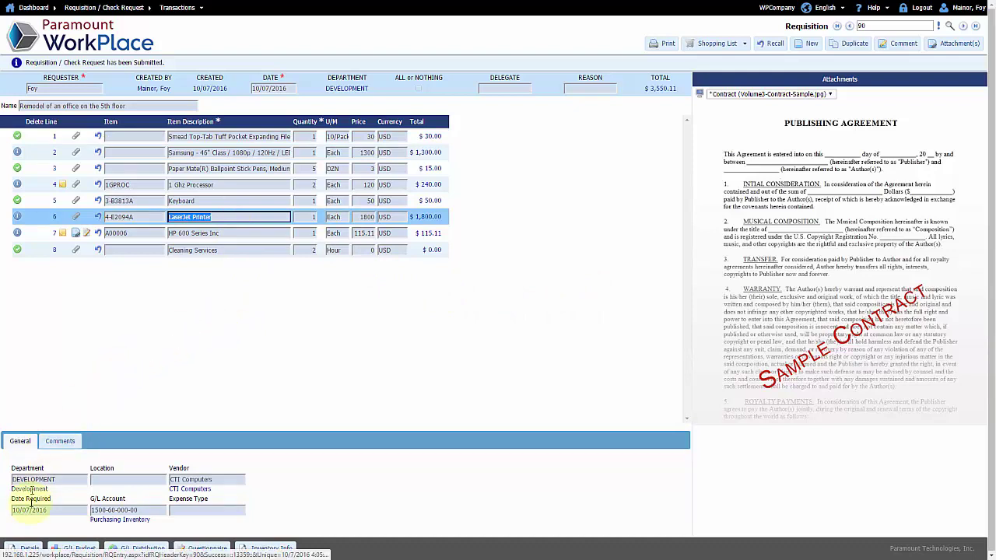
left_click(29, 549)
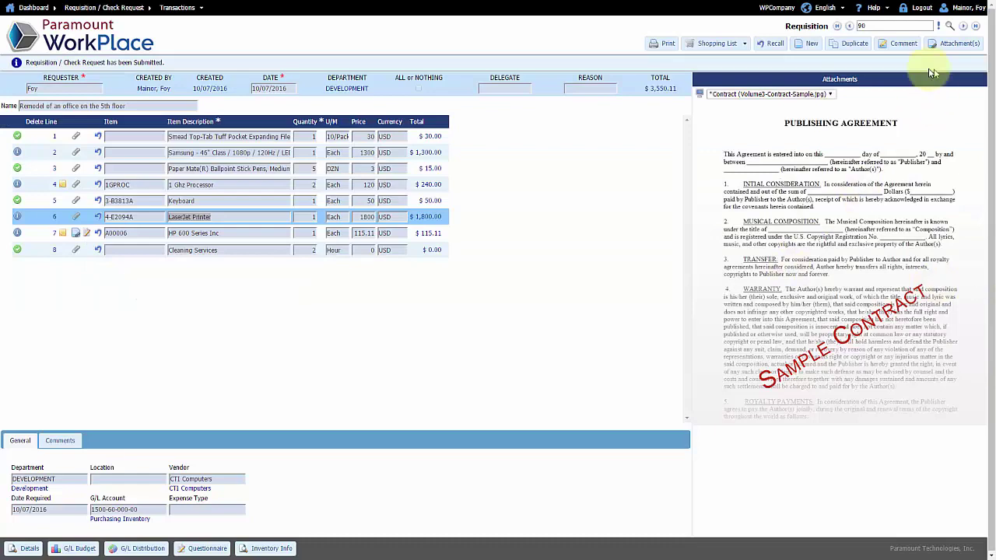
left_click(922, 9)
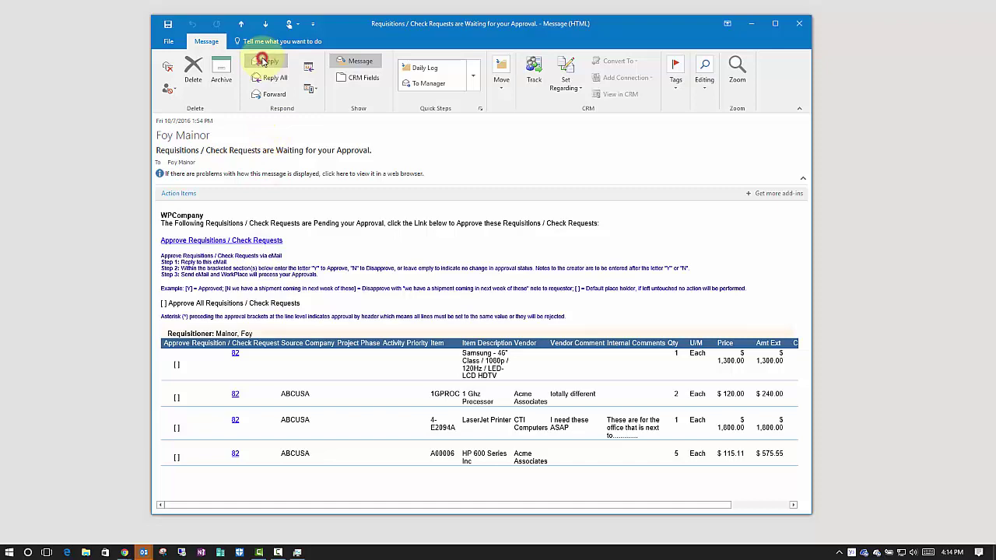
In Outlook, reply to the approval e-mail and try Y and N in the Approve All Requisitions / Check Requests brackets, clearing each entry
left_click(264, 62)
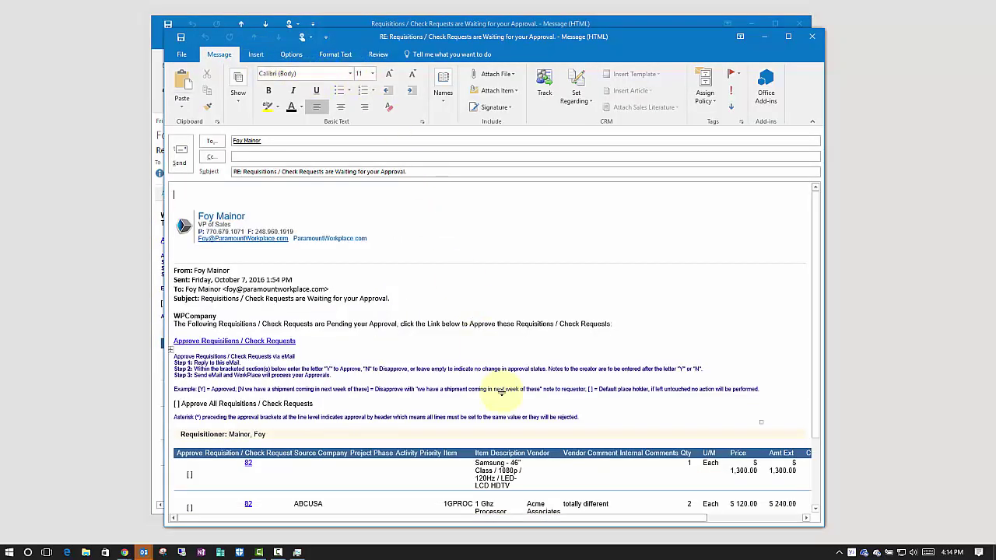
scroll(502, 392, "down", 2)
scroll(502, 392, "down", 1)
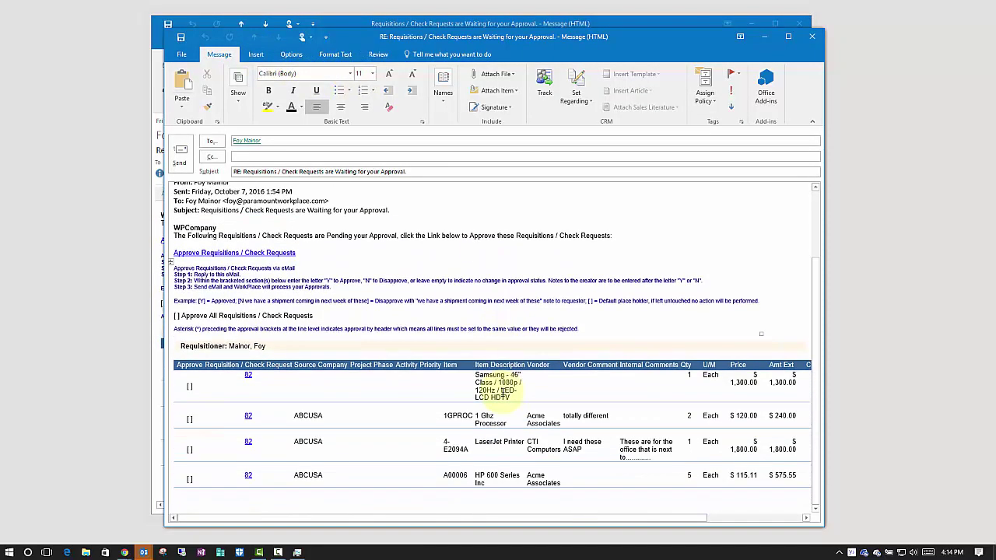
left_click(176, 315)
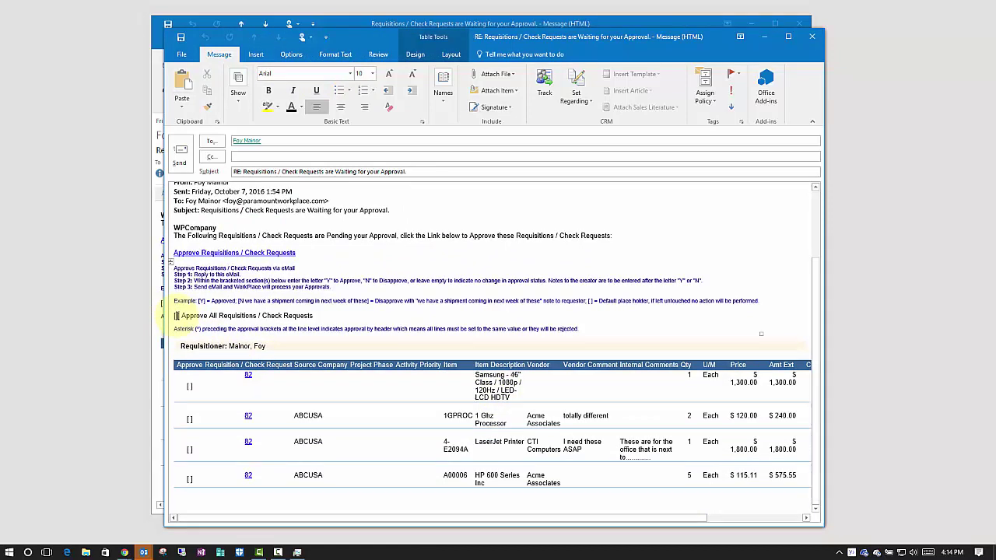
type("Y")
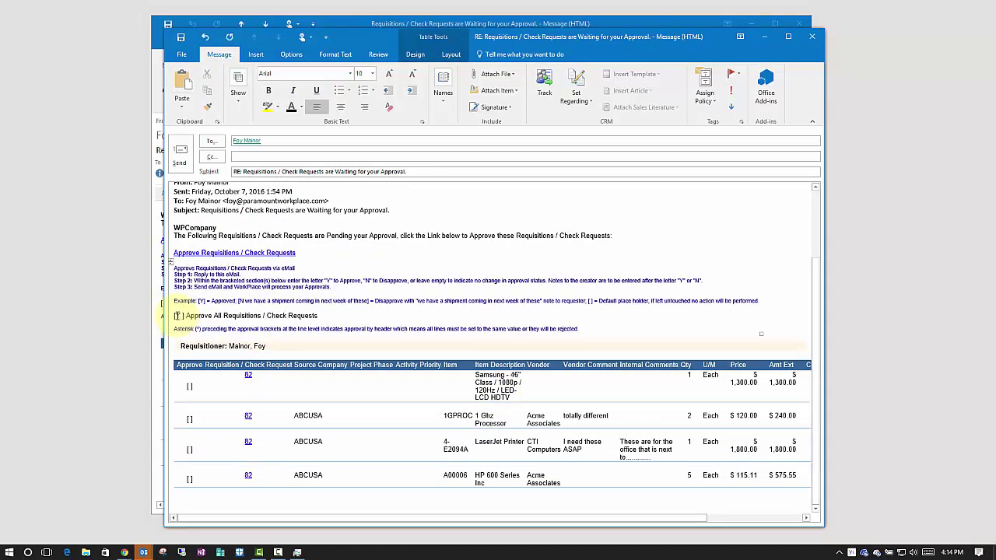
key("BackSpace")
type("N")
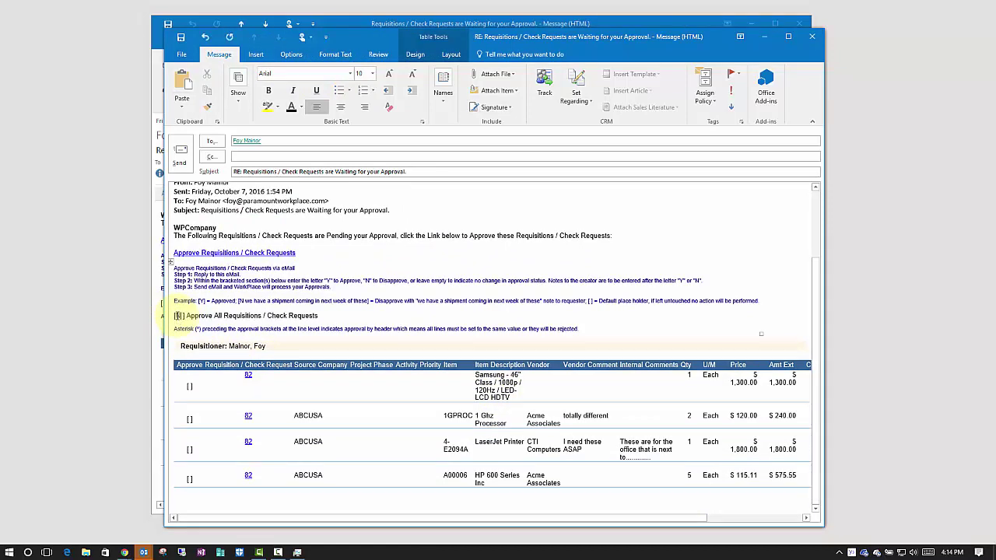
key("BackSpace")
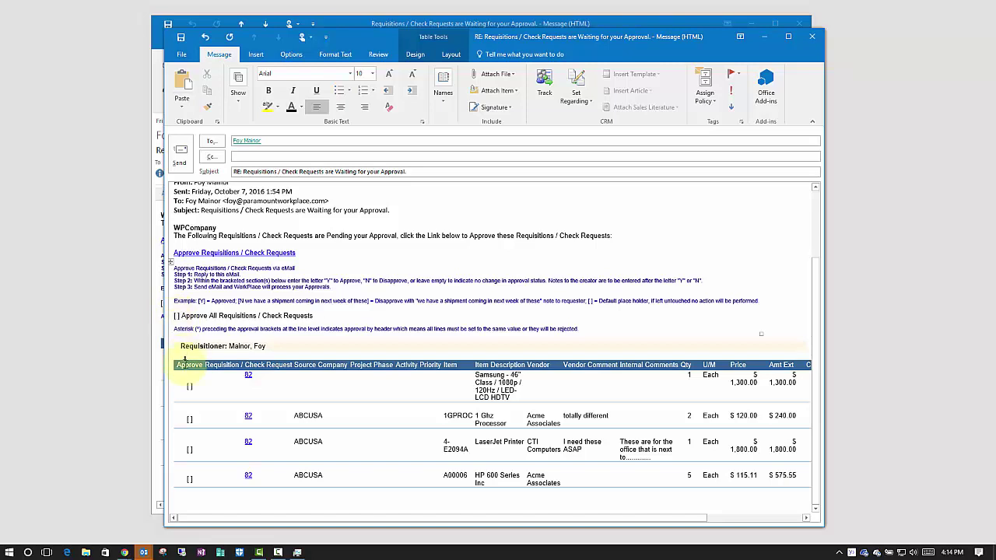
Mark the Samsung line Y and the 1 Ghz Processor line "N Notes to the requester" in the reply, and discard the reply unsaved
left_click(190, 387)
type("Y")
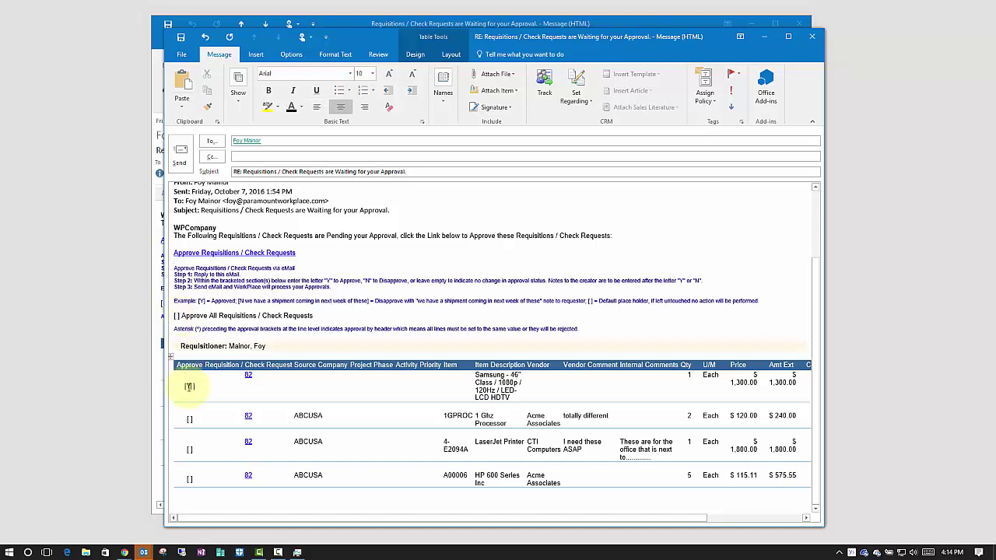
left_click(189, 419)
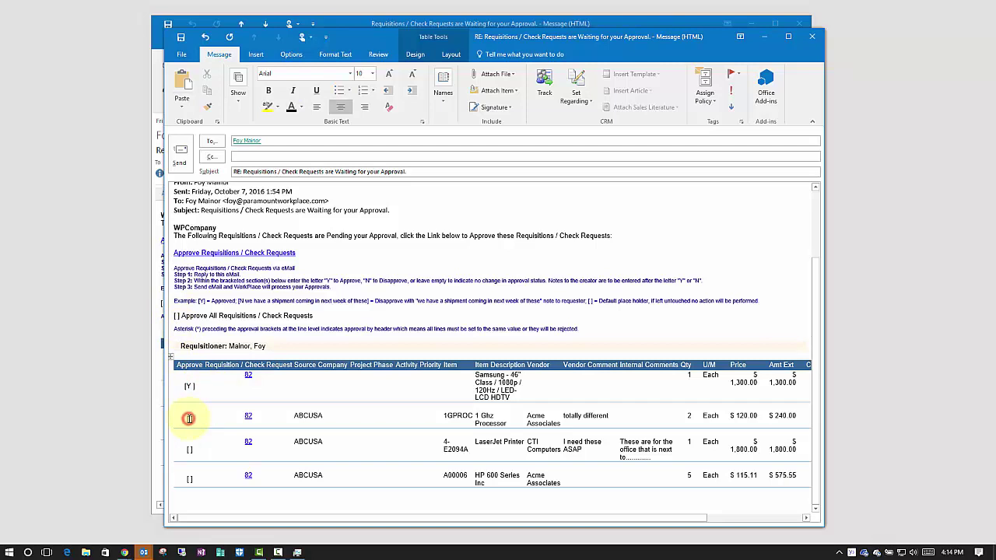
type("N Notes: to the requester")
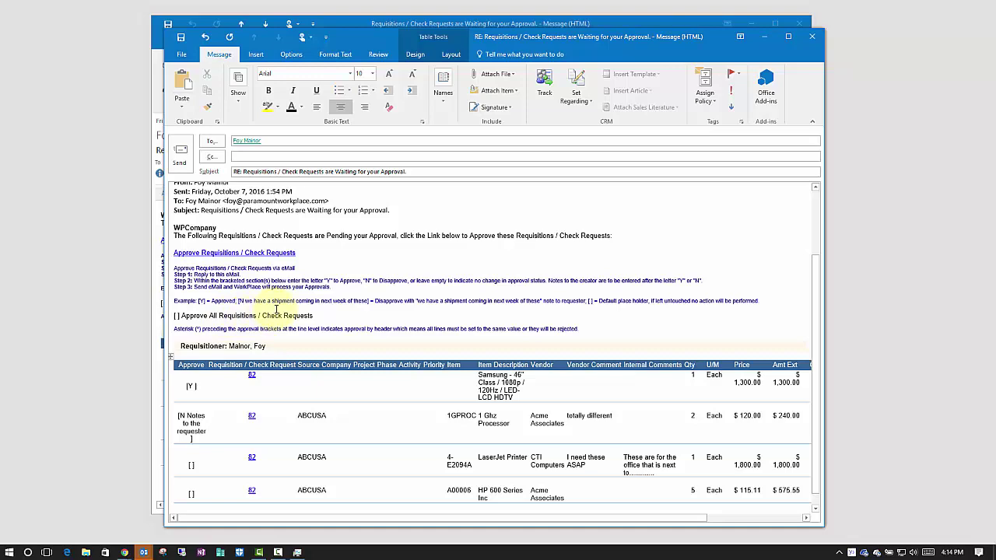
left_click(812, 38)
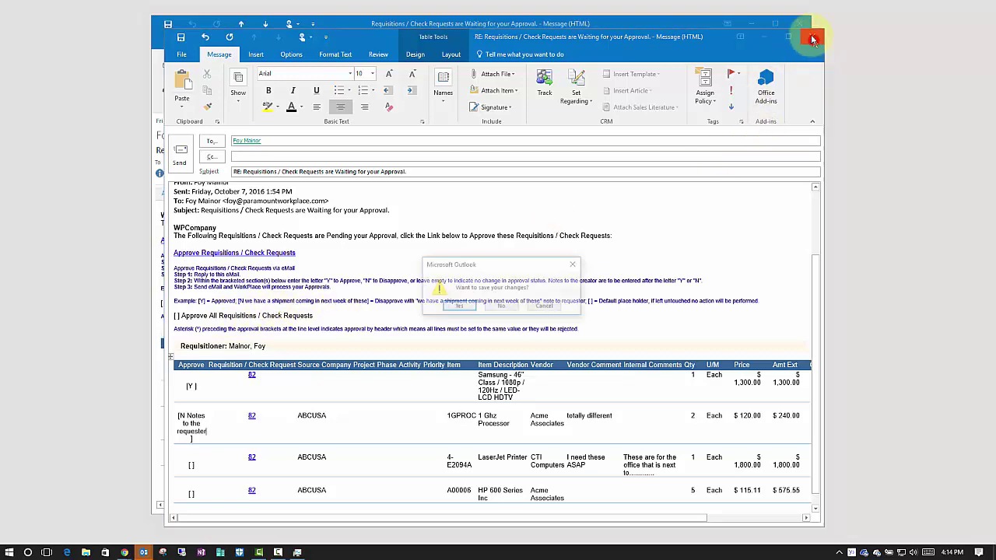
left_click(501, 306)
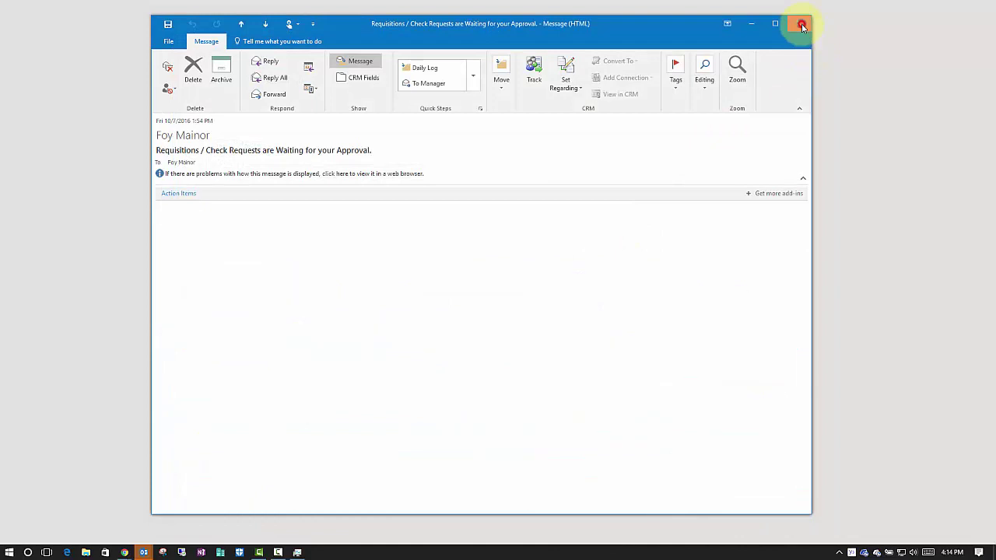
Close the approval e-mail and log in to WorkPlace with the approver's user name and password
left_click(802, 26)
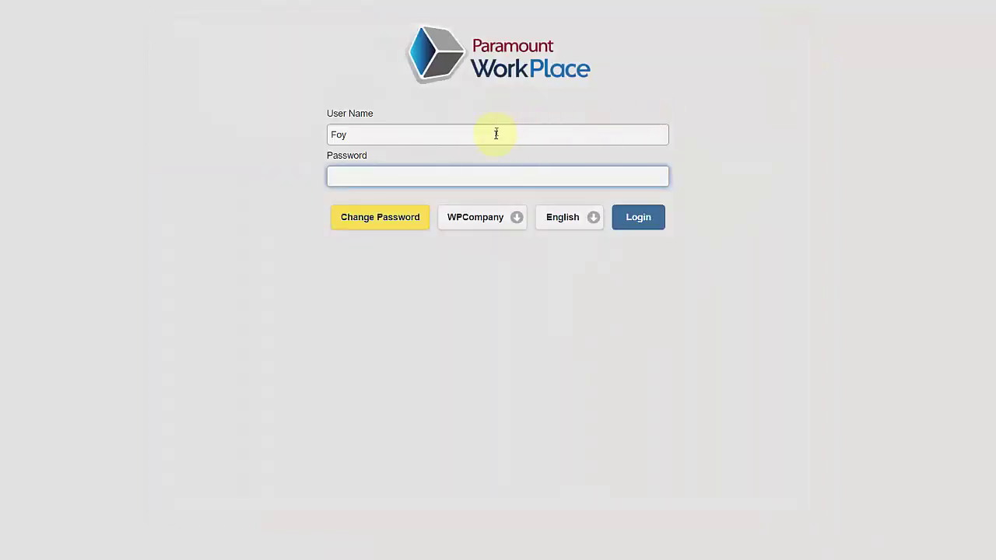
double_click(495, 135)
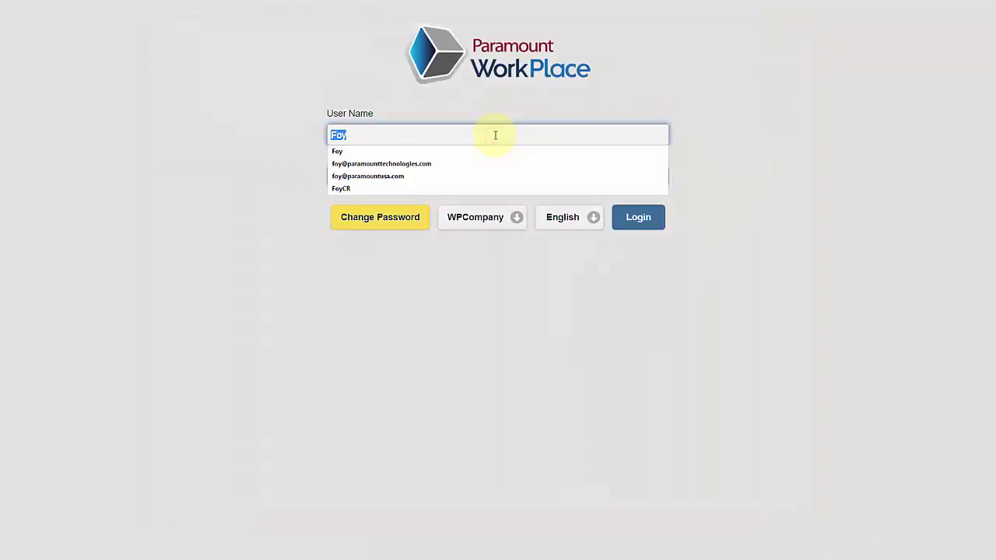
type("Lisa")
key("Tab")
type("•")
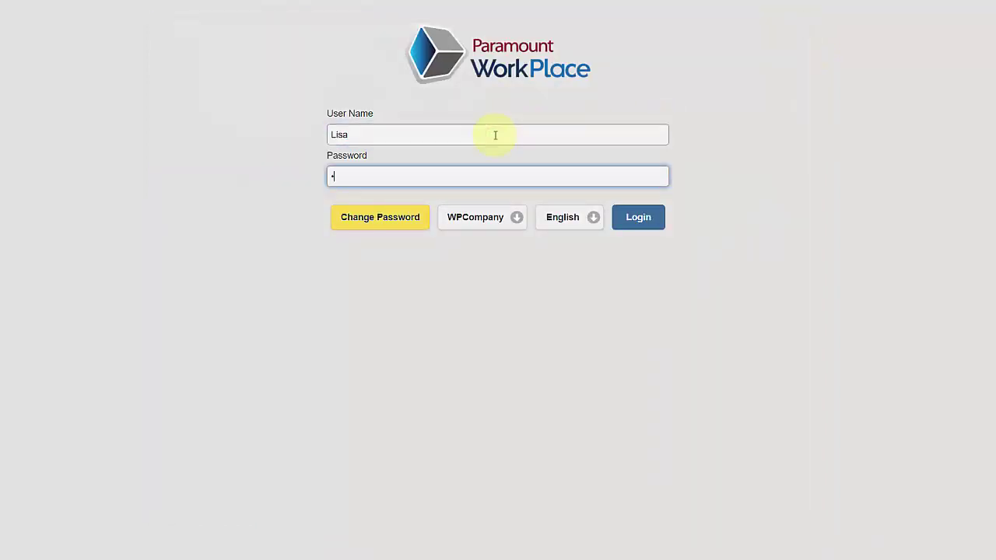
type("••")
key("Return")
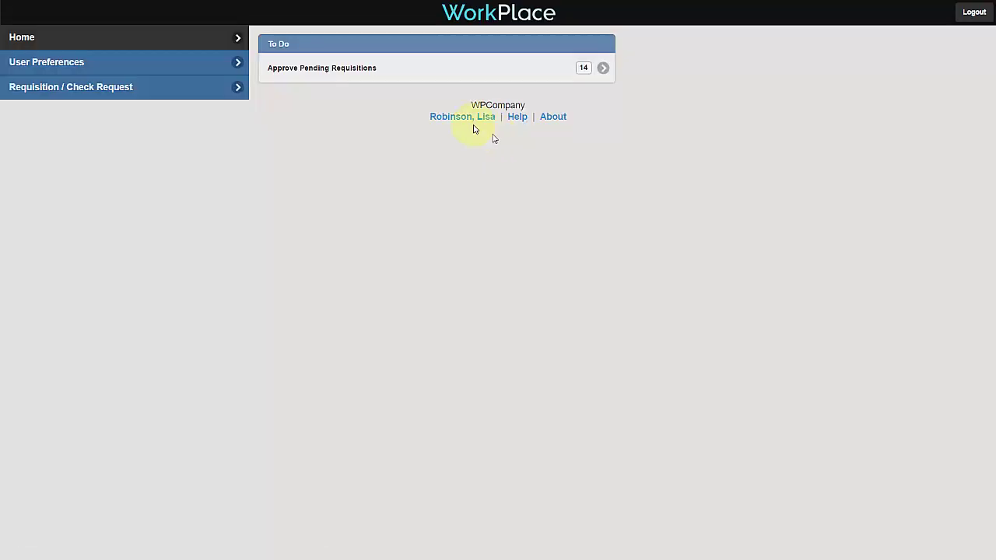
Load the pending requisitions for approval without any filters and expand requisition 90 to show its lines
left_click(423, 72)
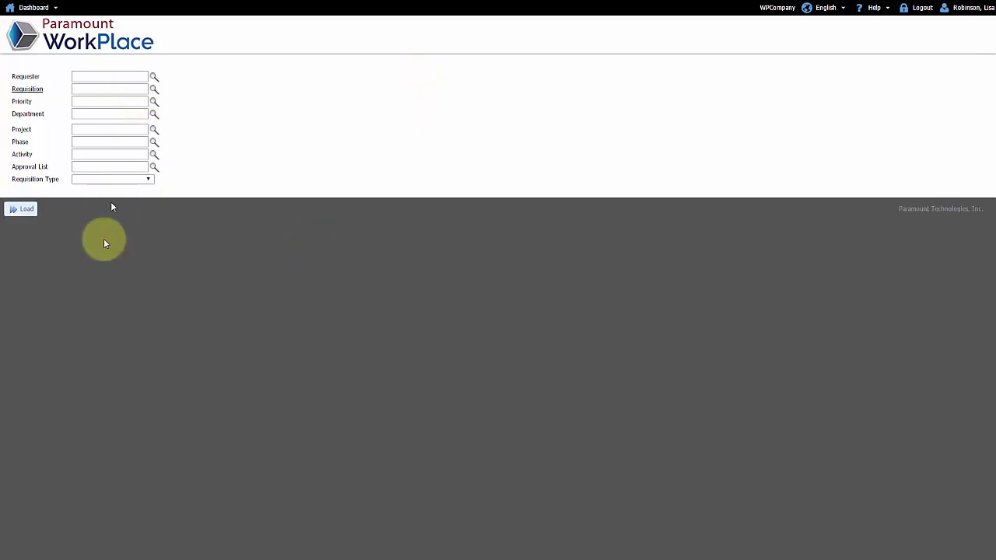
left_click(29, 210)
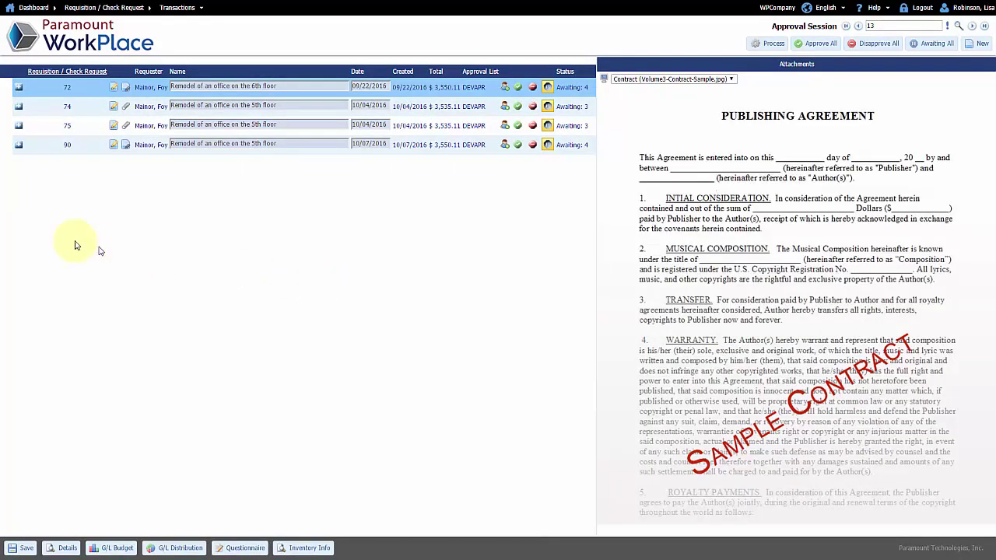
left_click(18, 146)
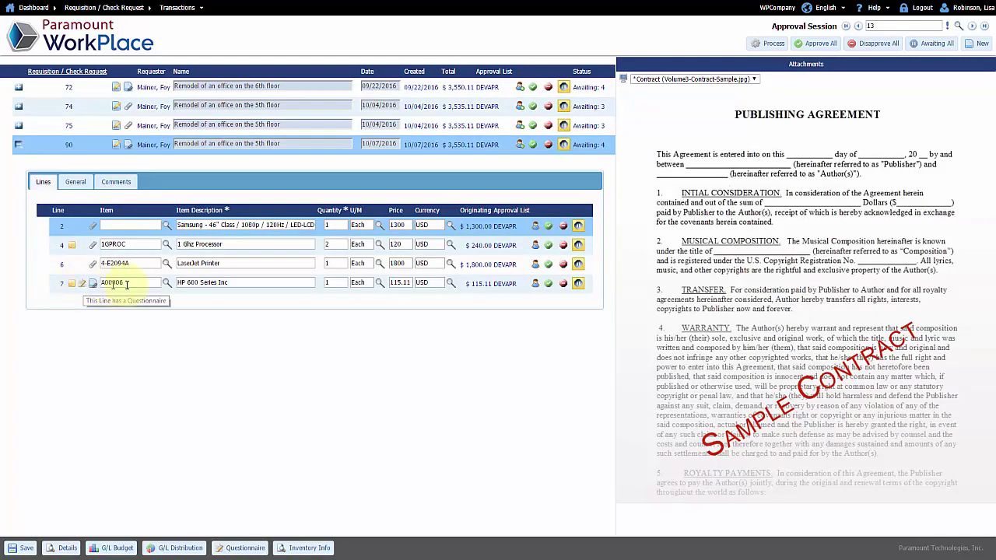
Review the general details and comments of the HP 600 Series Inc line, and return to the line list
left_click(188, 282)
left_click(75, 182)
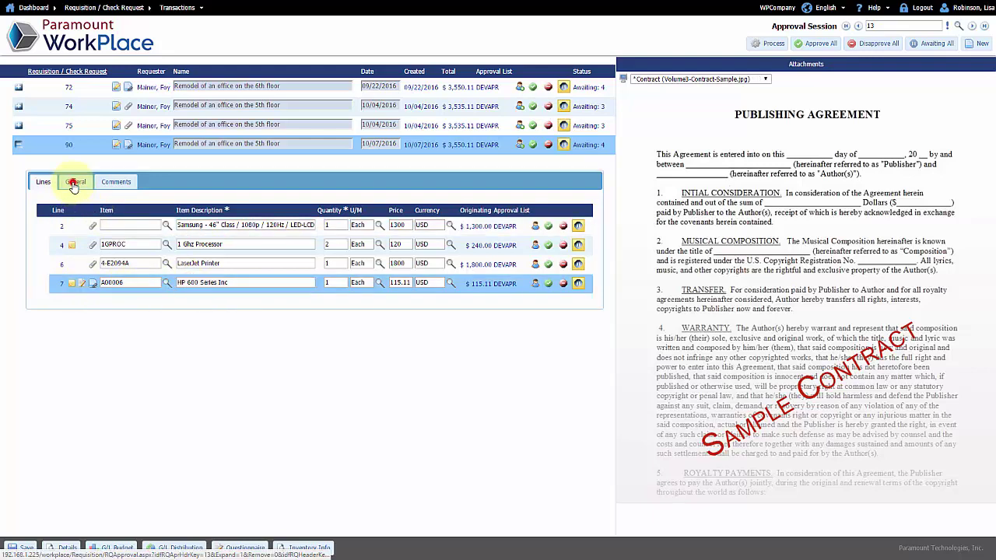
left_click(116, 181)
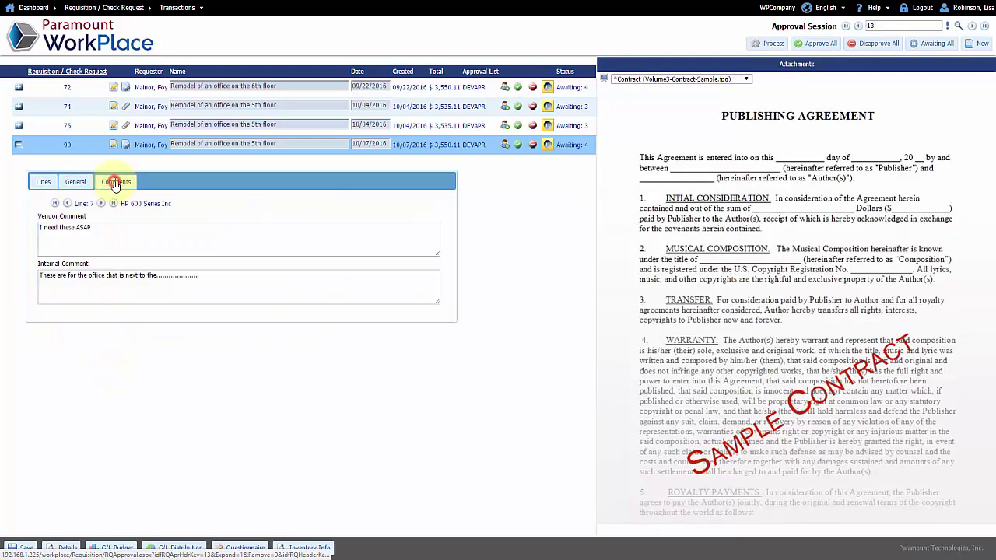
left_click(44, 184)
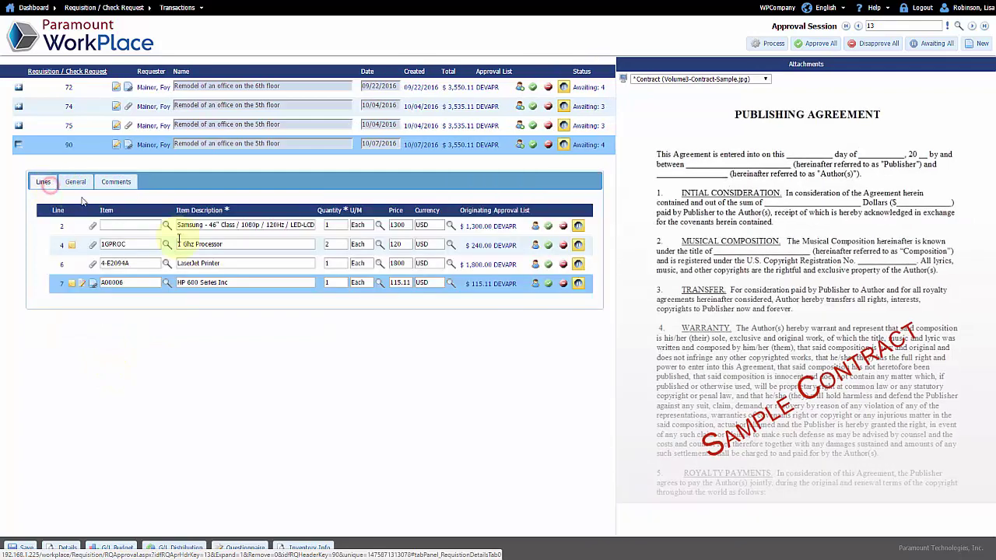
left_click(754, 284)
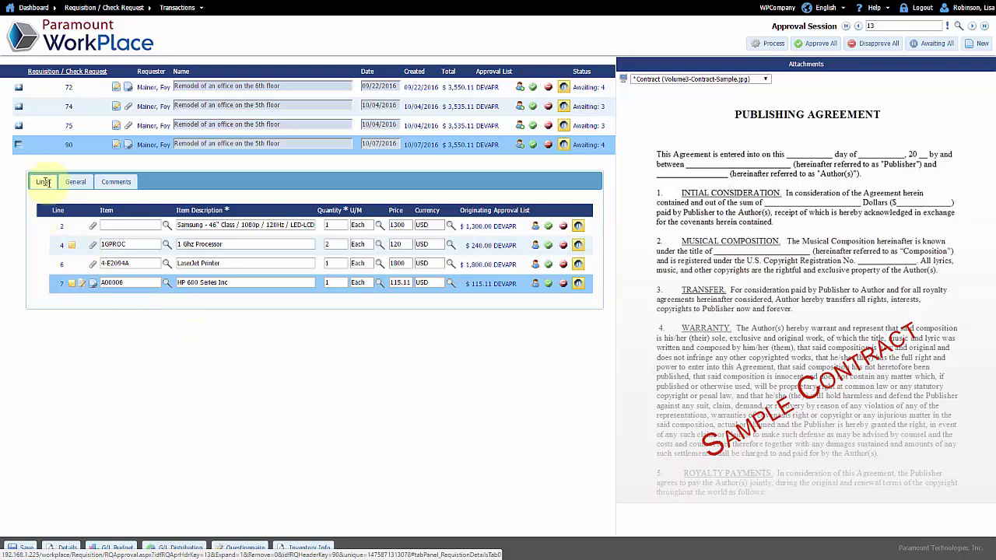
Assign Acme Associates as the vendor of the Samsung HDTV line and return to the line list
left_click(204, 227)
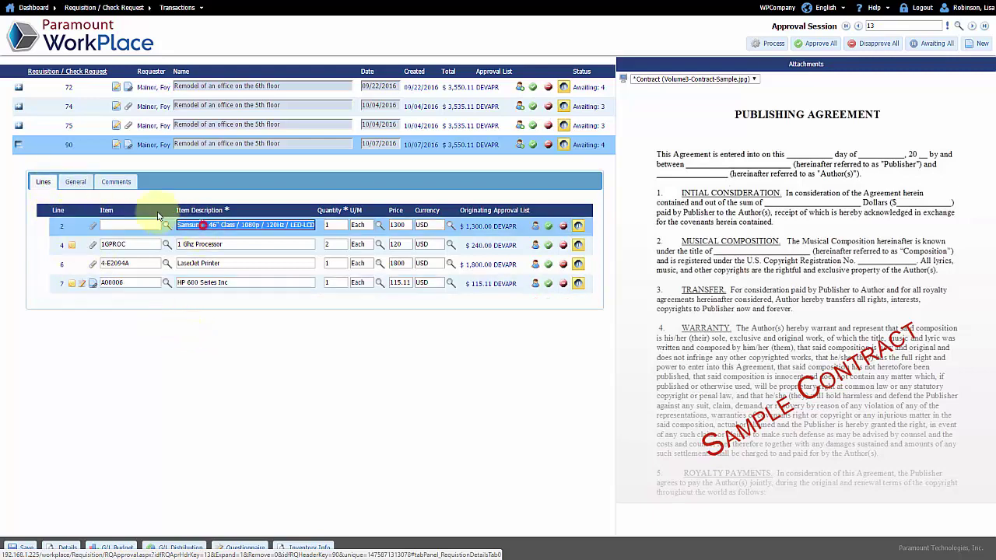
left_click(75, 181)
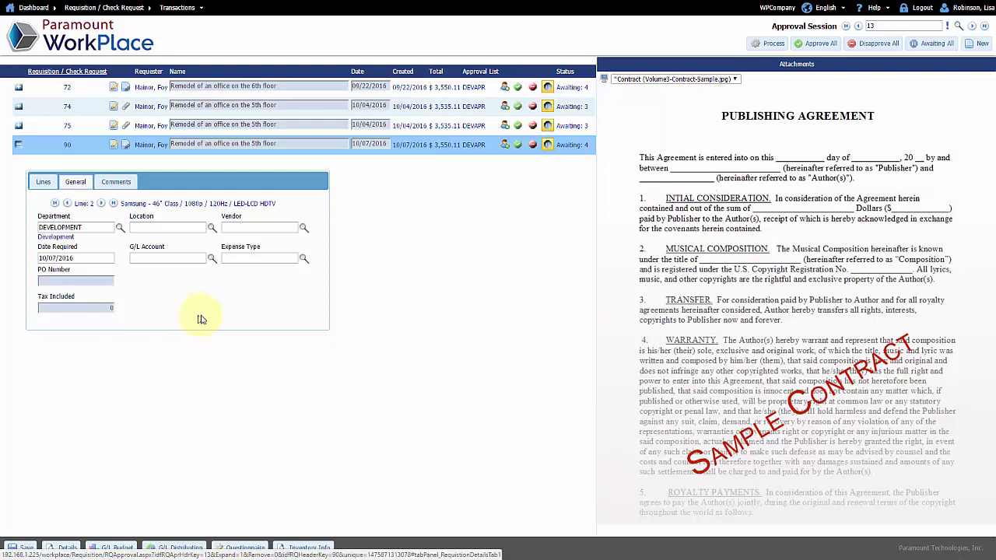
left_click(304, 231)
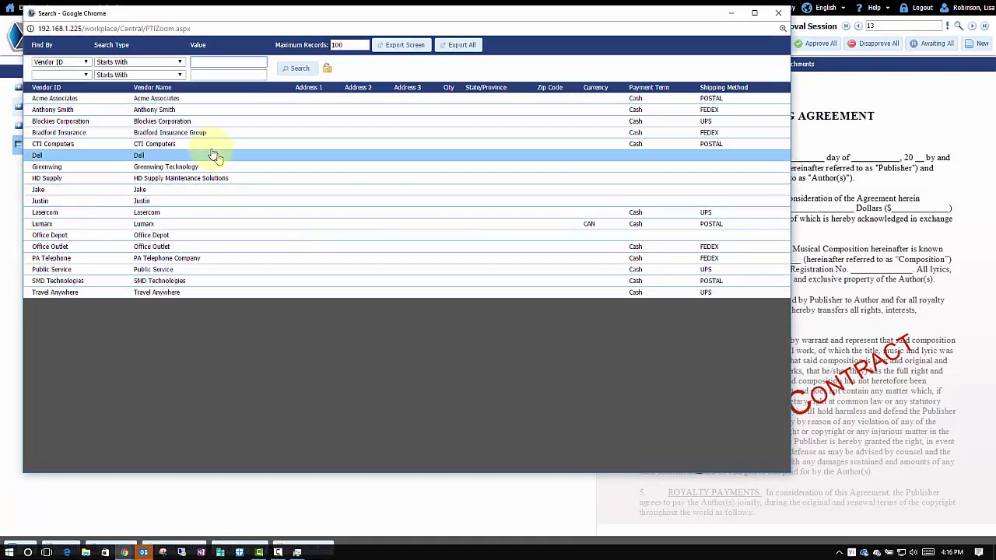
left_click(187, 98)
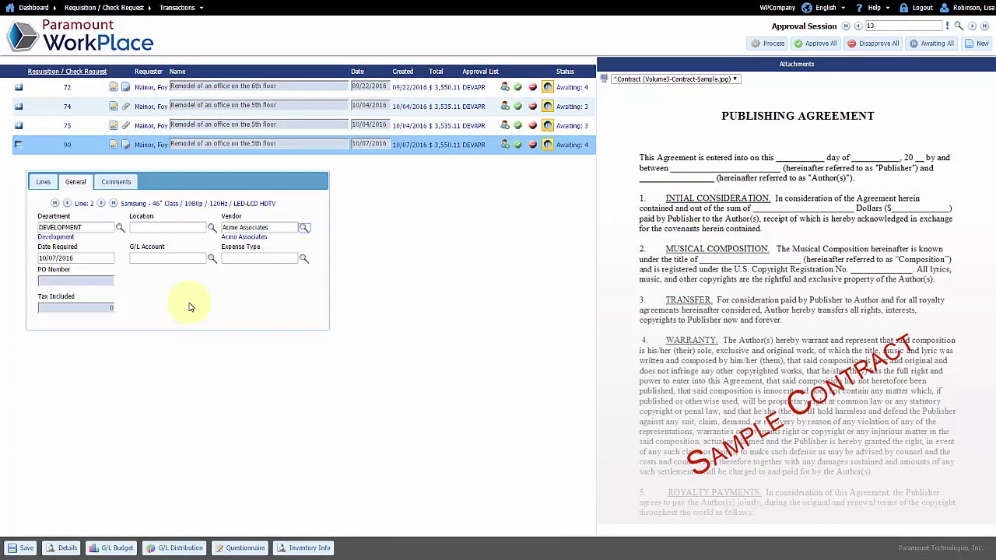
left_click(43, 182)
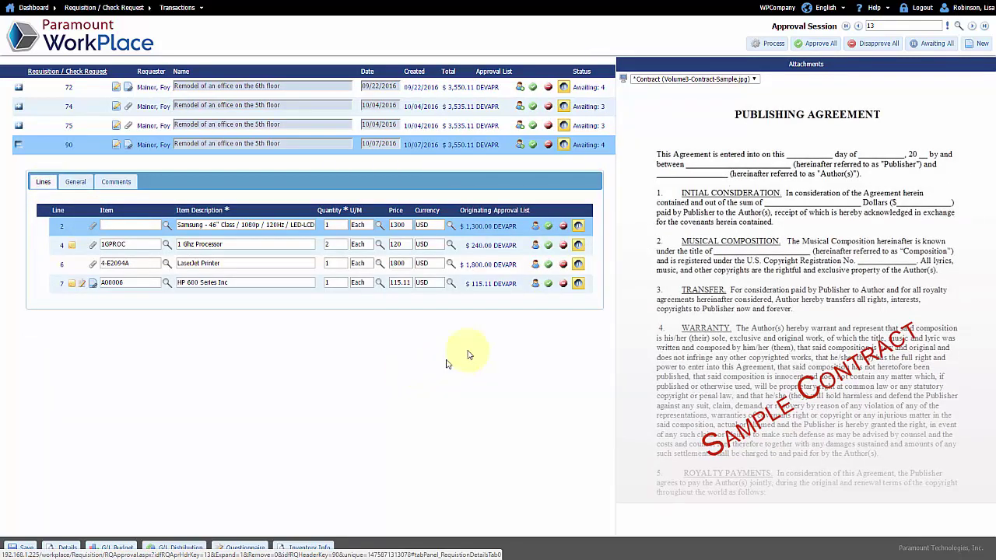
Save the note "changes, comments, instructions" to the requisition creator on the Samsung HDTV line
left_click(535, 228)
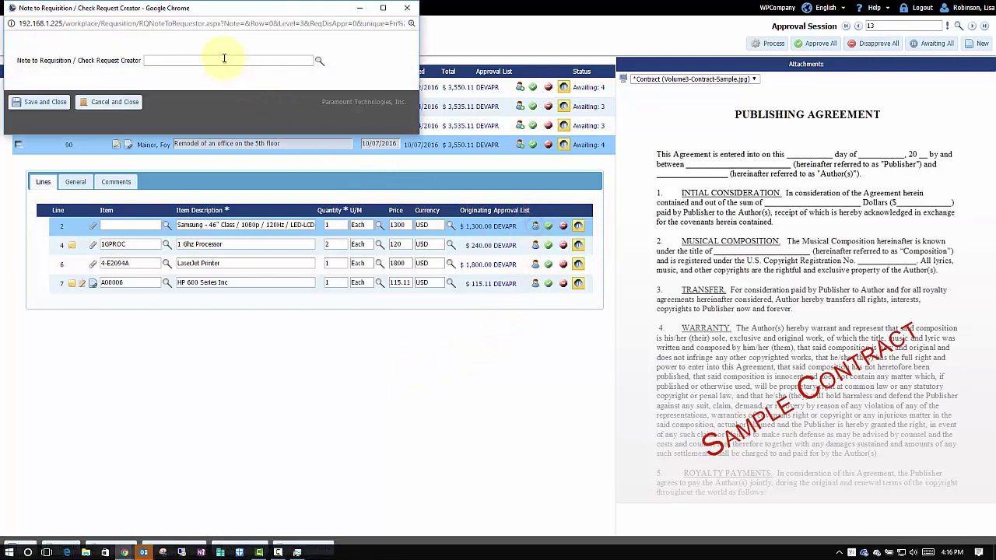
left_click(223, 59)
type("chnages")
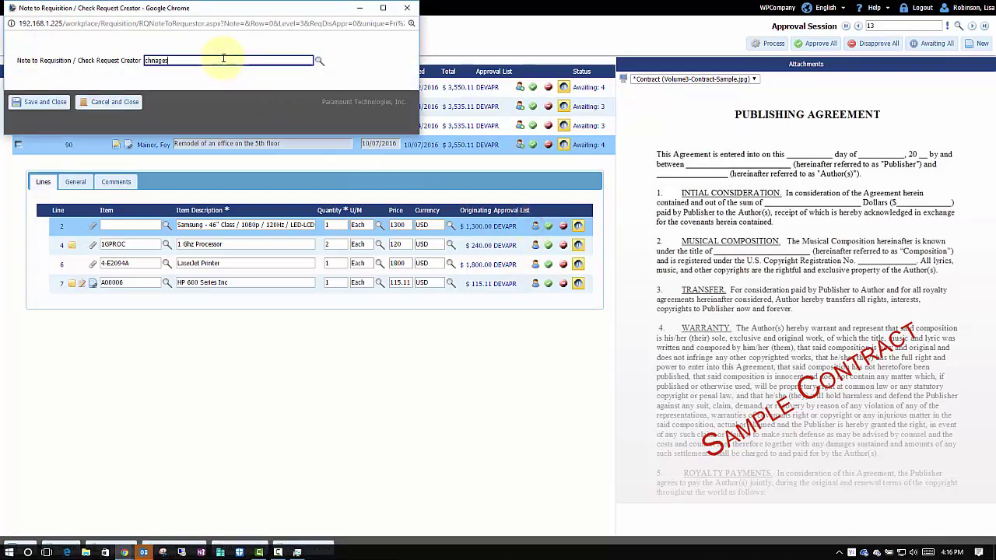
key("BackSpace")
key("BackSpace")
key("BackSpace")
type("nges, comments, instructions")
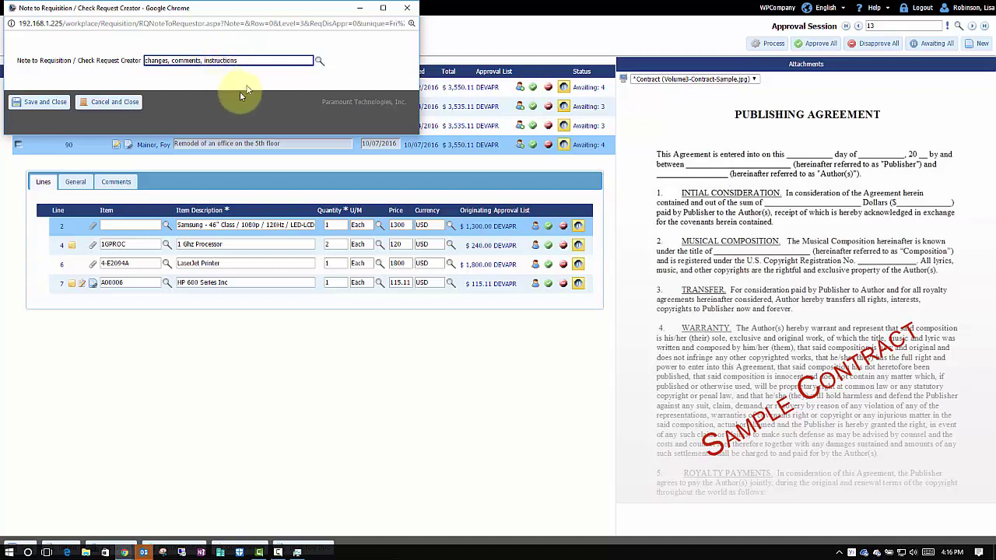
left_click(56, 103)
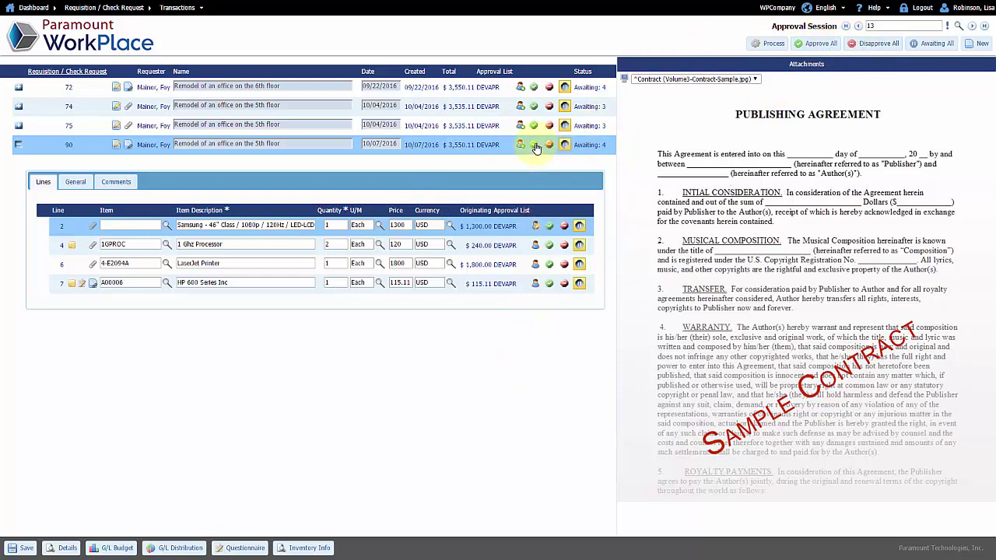
Mark the Samsung HDTV, 1 Ghz Processor and HP 600 Series Inc lines of requisition 90 as approved
left_click(549, 226)
left_click(550, 246)
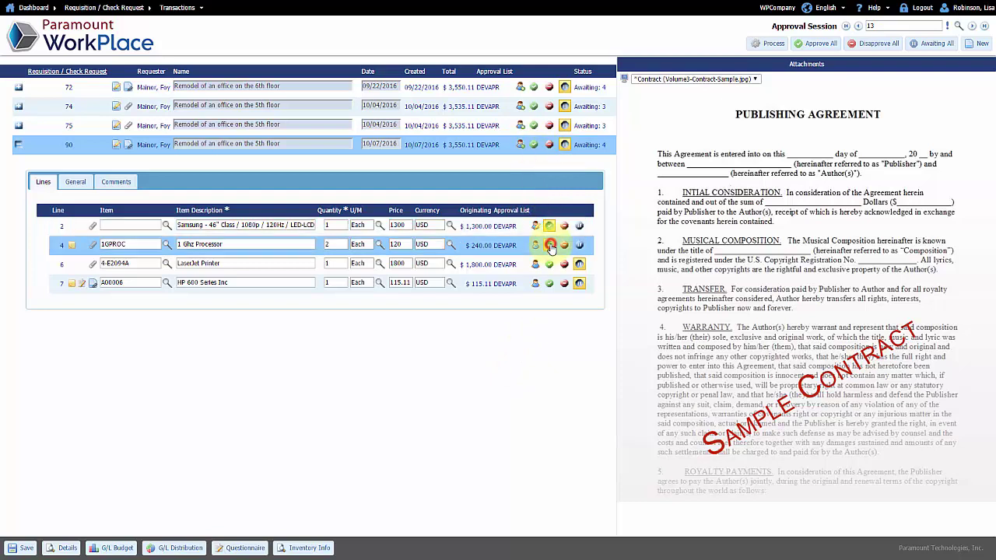
left_click(549, 282)
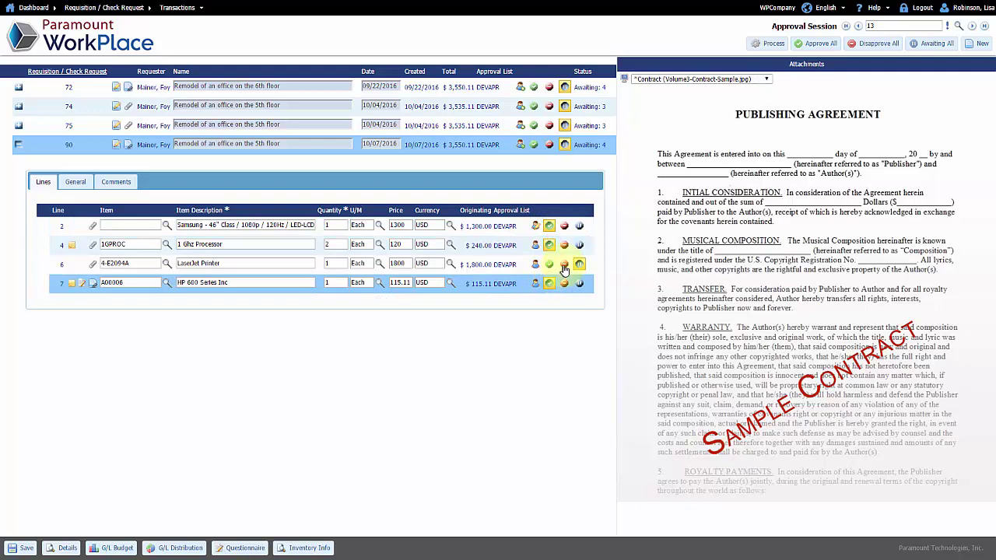
Disapprove the LaserJet Printer line with the creator note "Find a cheaper printer and resubmit", and process the approval session
left_click(565, 265)
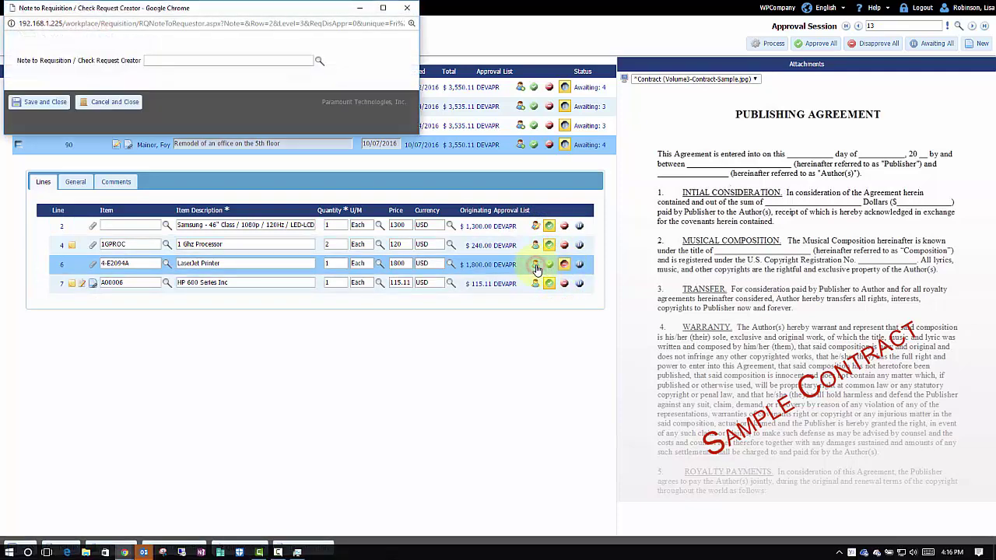
left_click(190, 60)
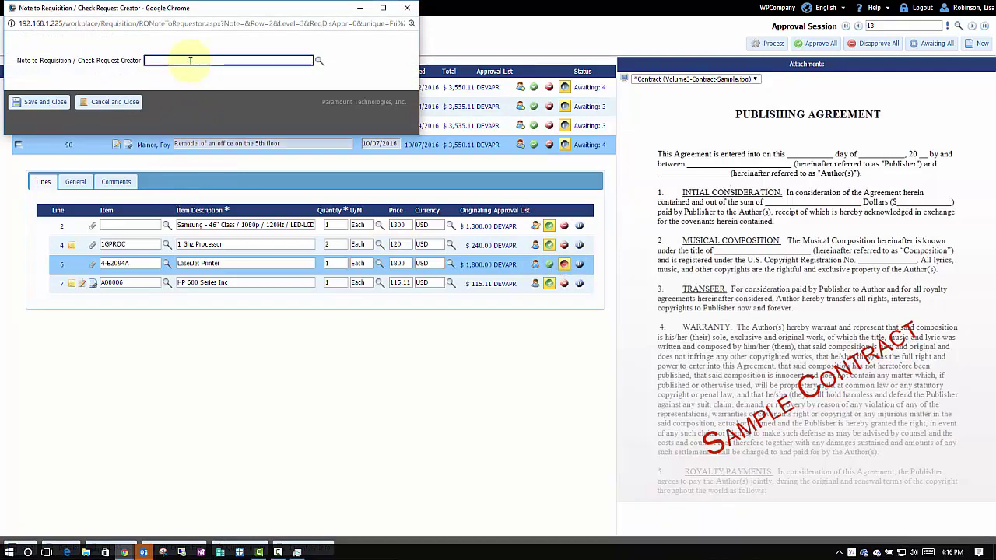
type("Find a cheaper printer and resubmit")
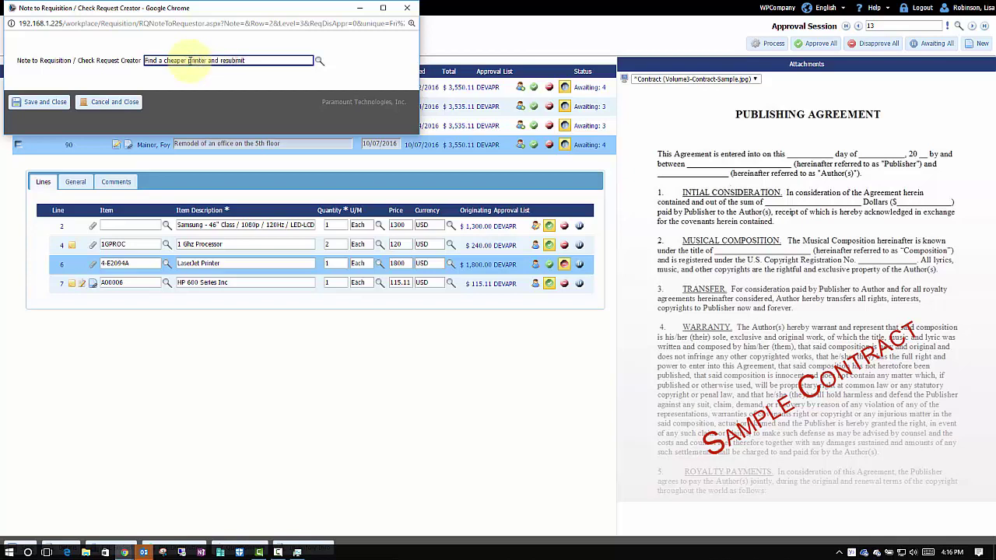
left_click(44, 102)
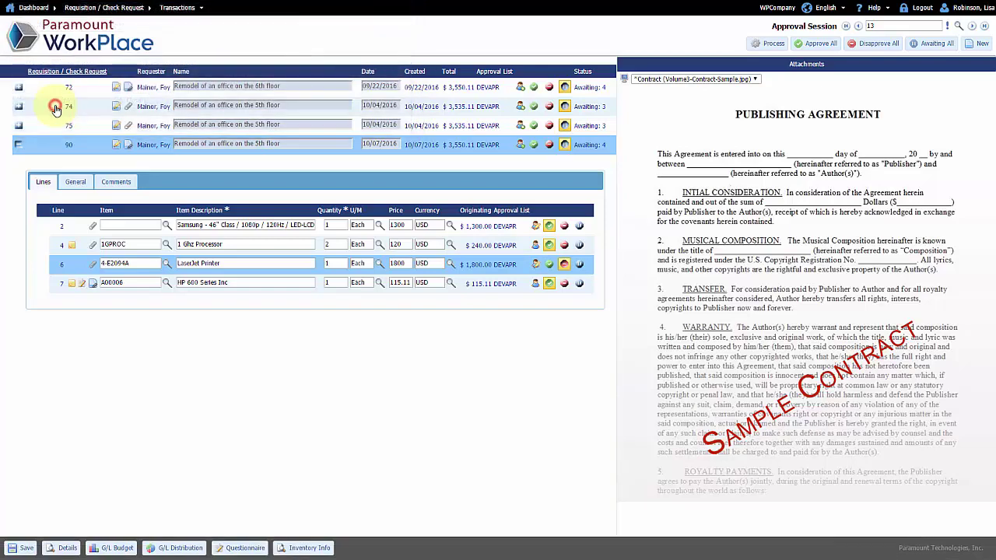
left_click(565, 266)
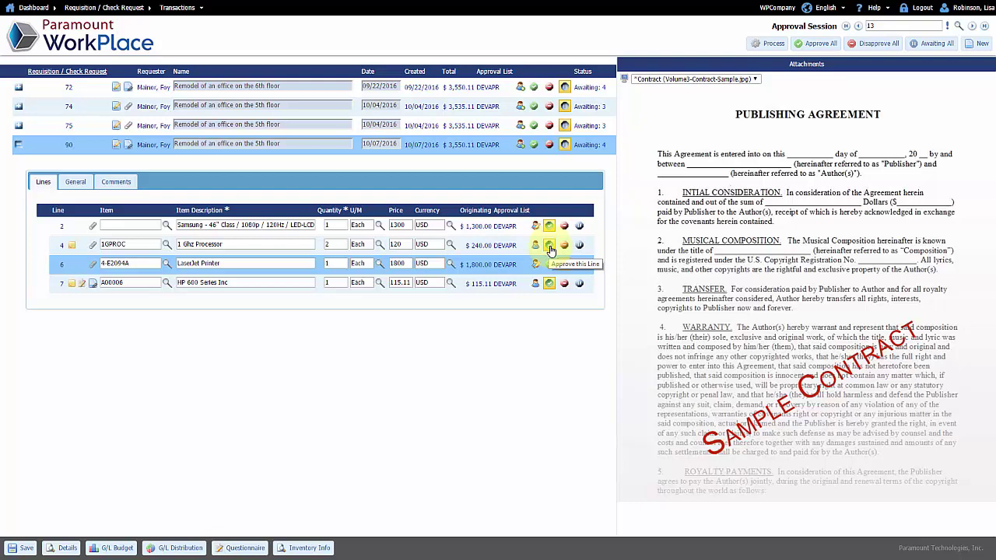
left_click(770, 45)
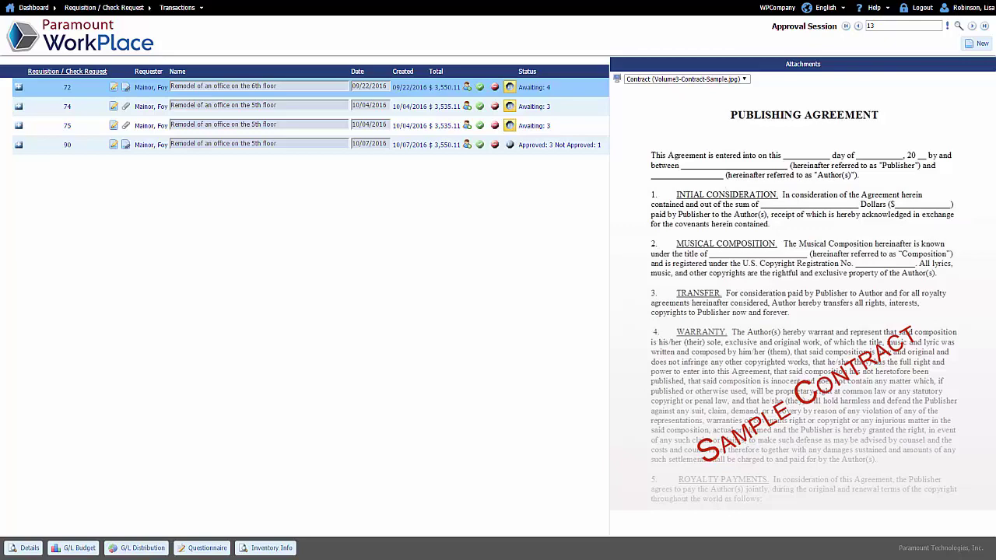
Switch to Outlook to view the requisition approved and waiting-for-approval notification e-mails, and close both messages
key("alt+Tab")
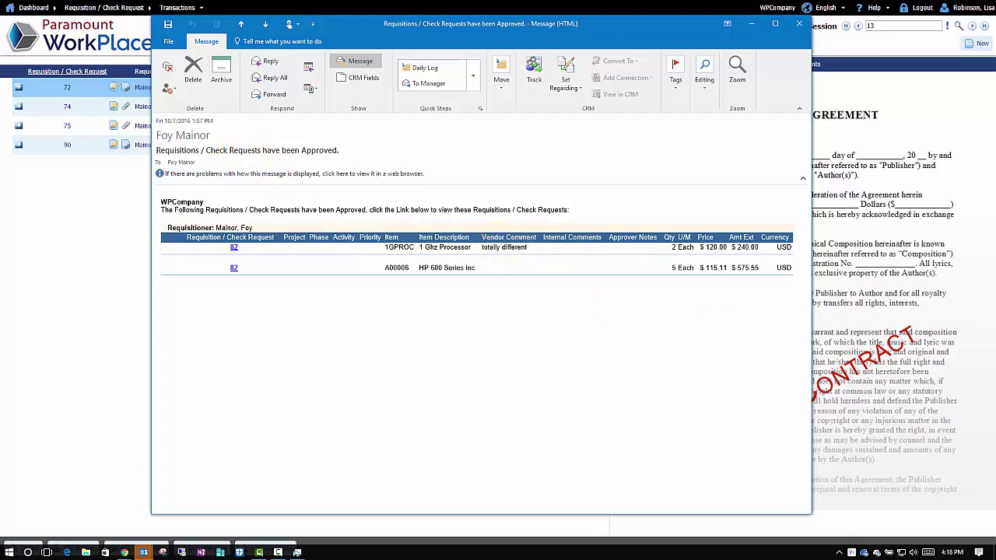
key("alt+Tab")
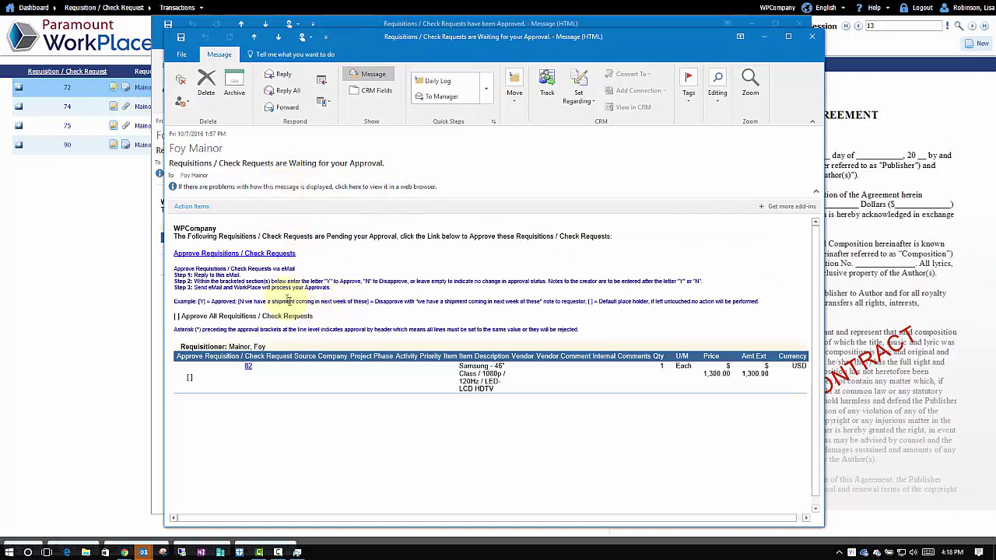
left_click(814, 38)
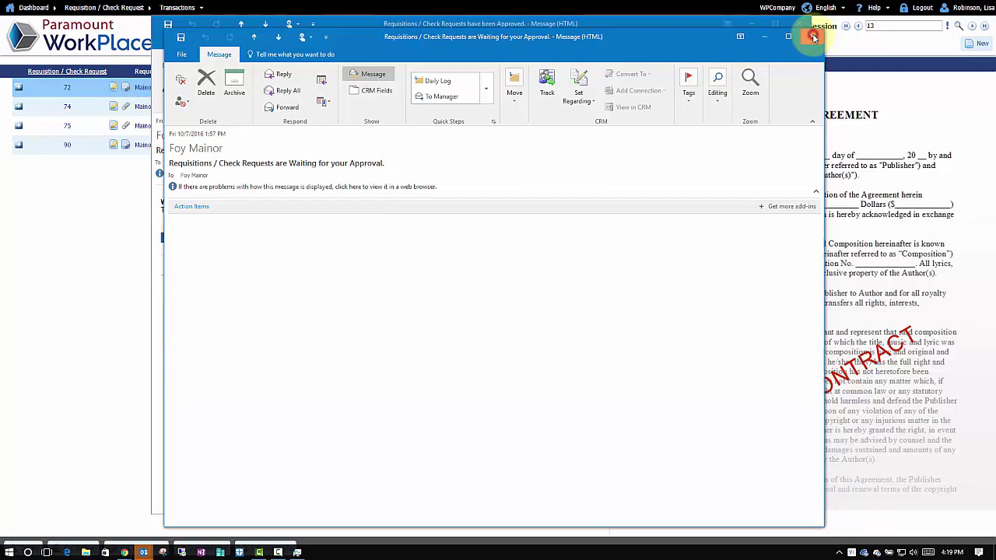
left_click(798, 26)
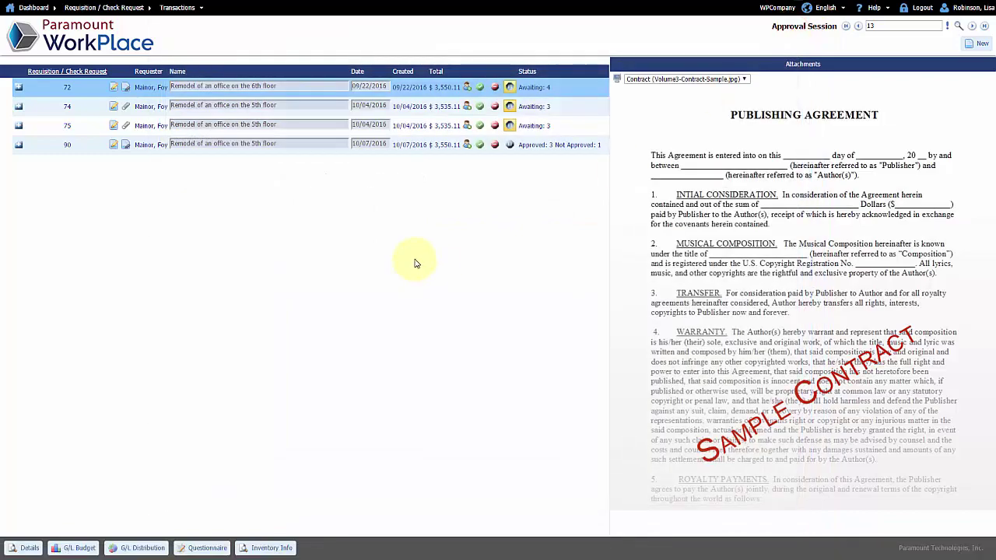
Return to the WorkPlace dashboard and turn on Alternate Approvers in the user preferences
right_click(415, 263)
left_click(426, 271)
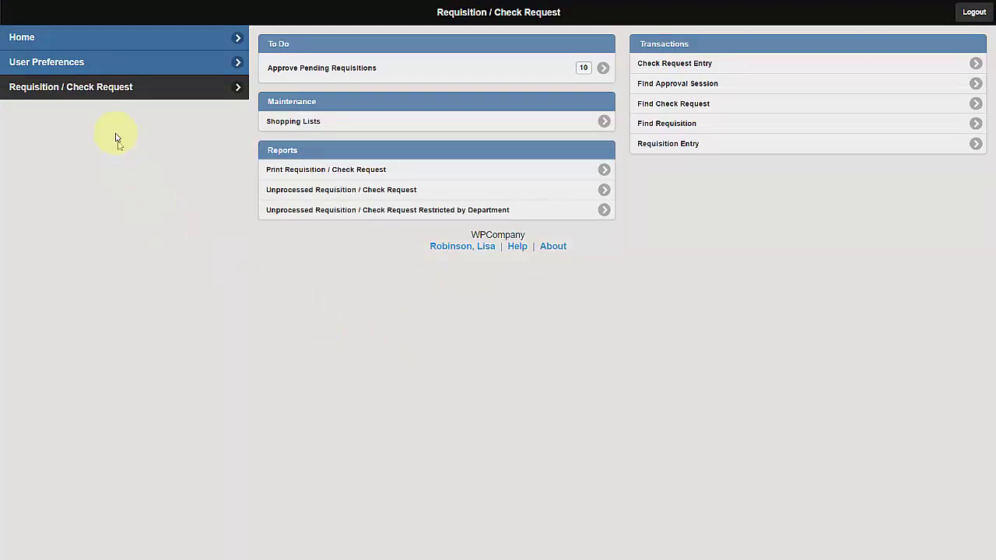
left_click(124, 63)
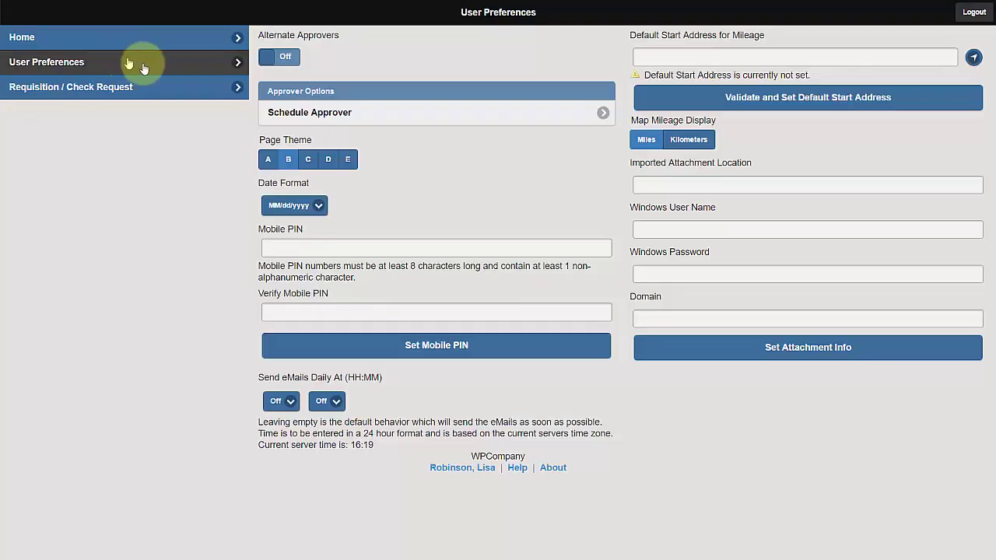
left_click(270, 58)
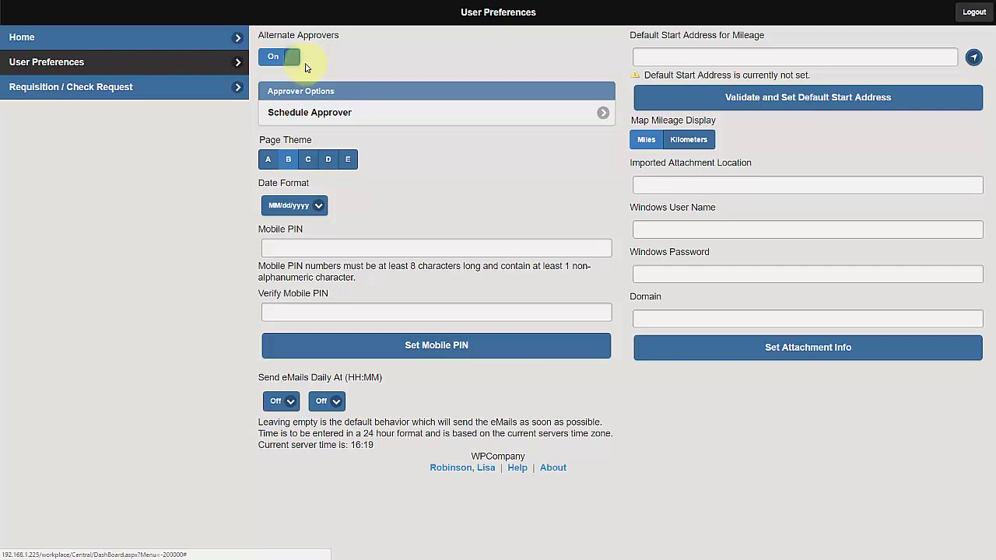
View the alternate approver schedule, return to the user preferences and turn off Alternate Approvers
left_click(293, 113)
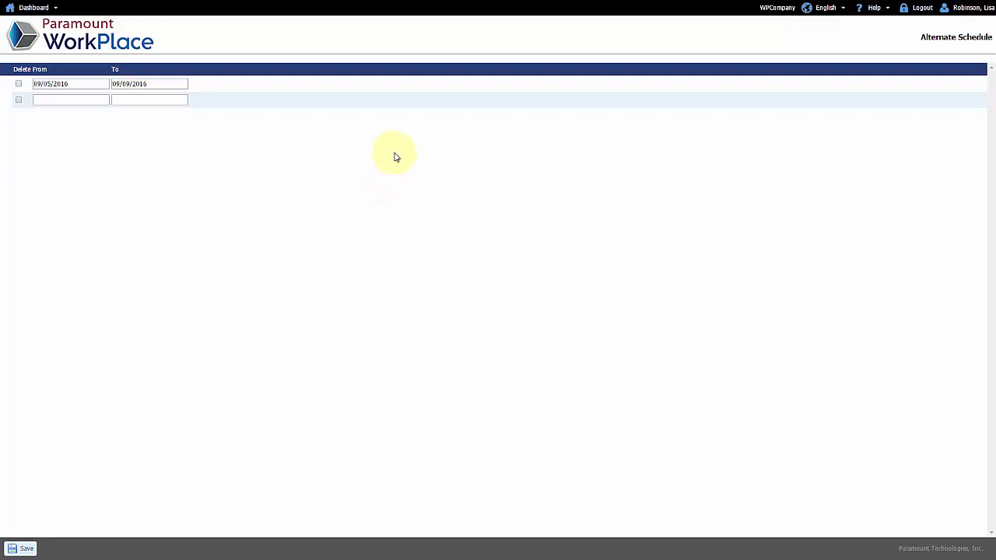
right_click(395, 157)
left_click(409, 159)
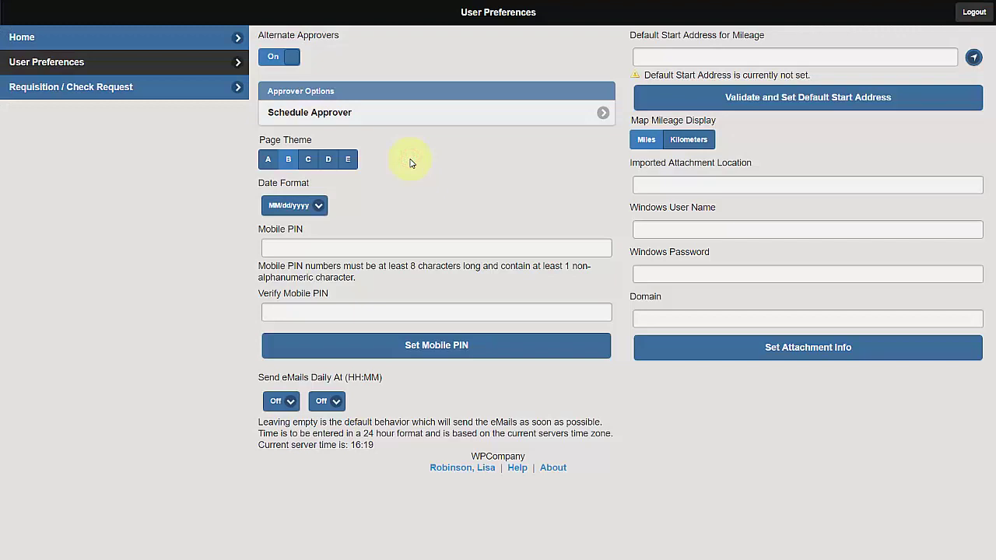
left_click(280, 56)
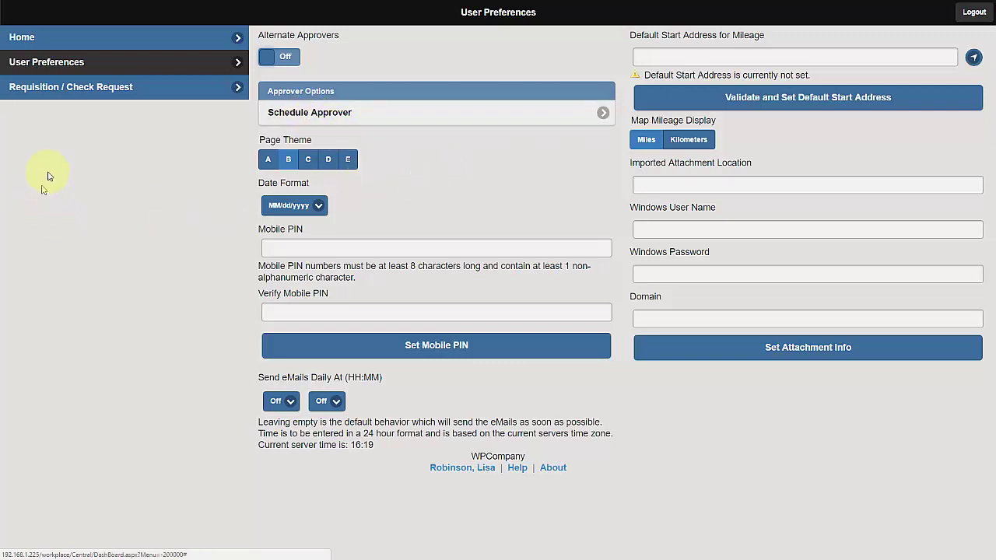
Return to the home page, log out, and log back in with the purchasing reviewer's user name
left_click(35, 38)
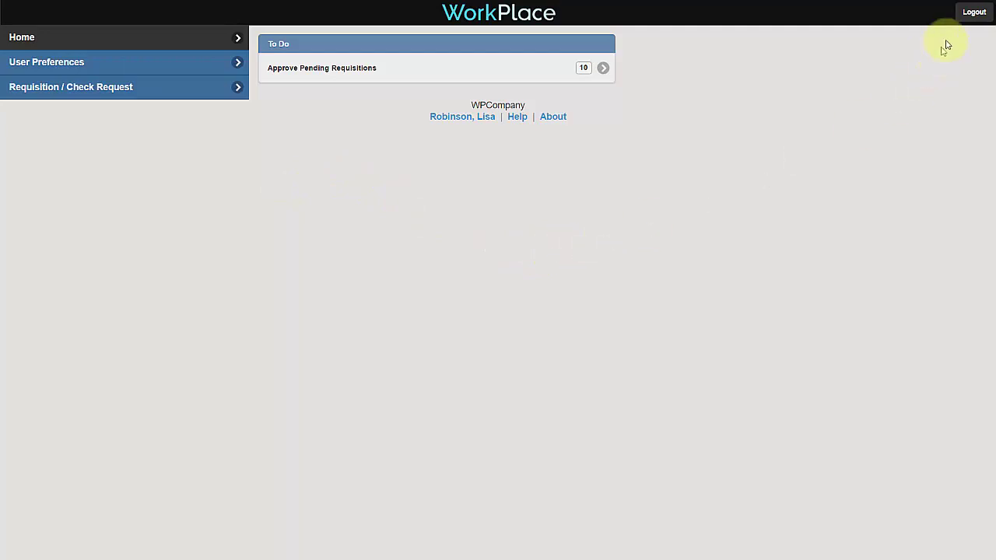
left_click(973, 12)
double_click(387, 131)
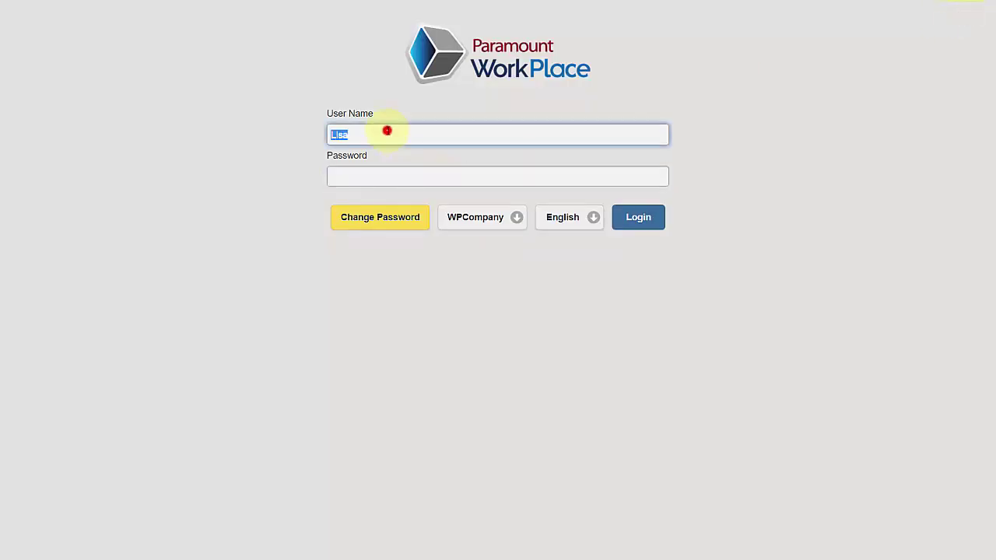
type("Ben")
key("Tab")
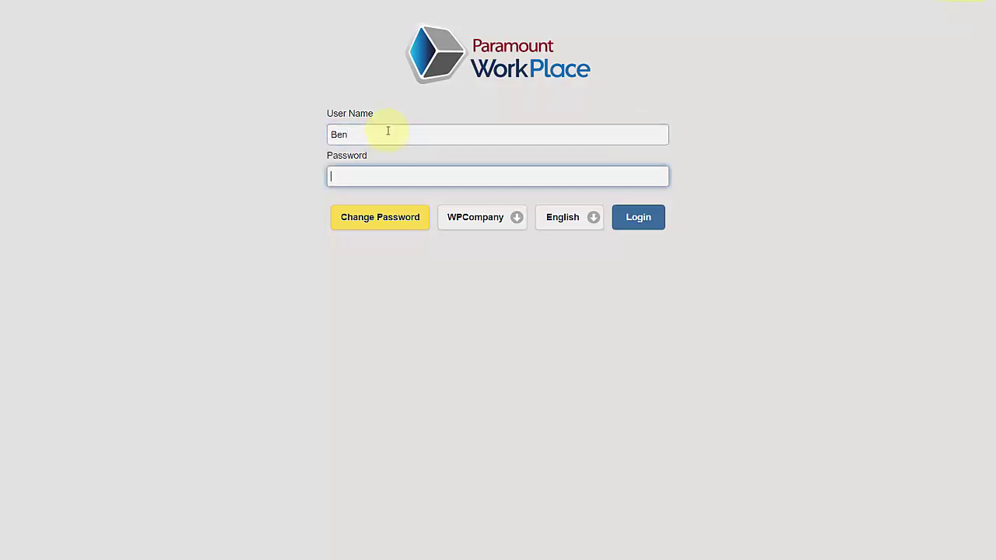
key("Return")
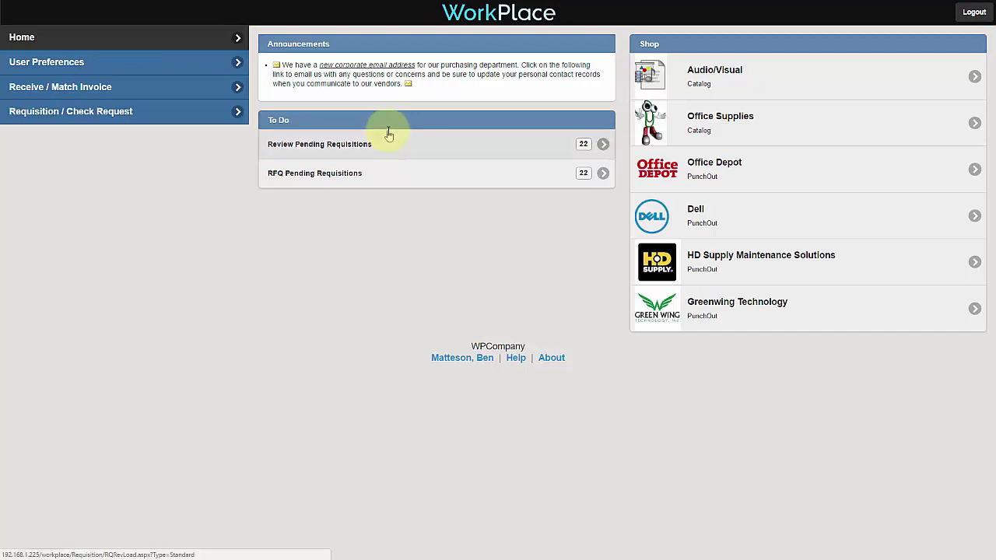
Load all pending requisitions into a standard review session and expand requisition 90
left_click(468, 150)
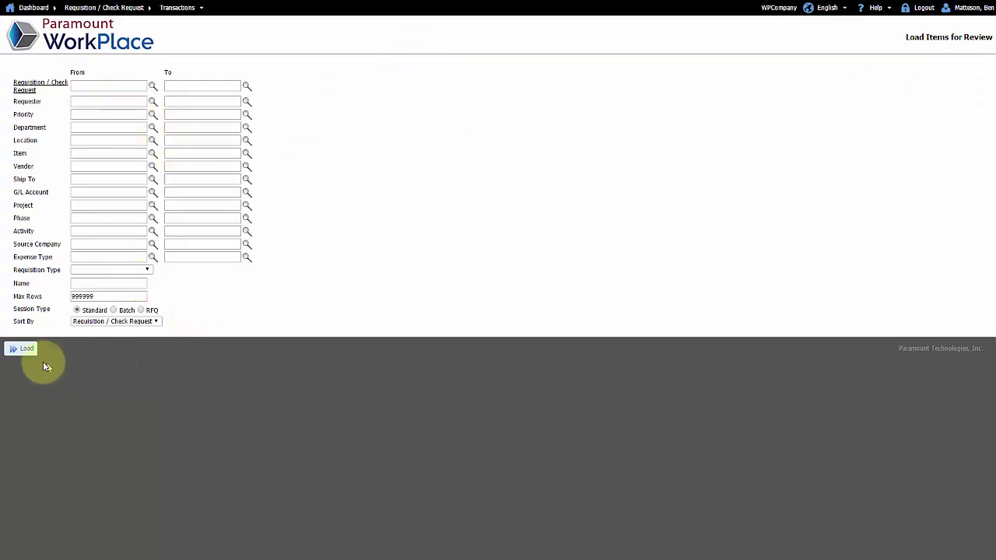
left_click(23, 349)
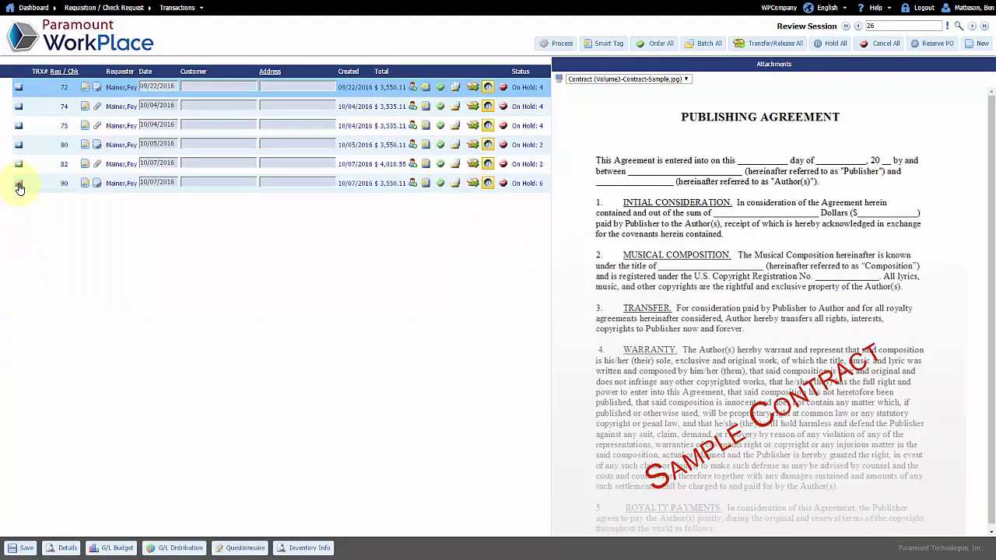
left_click(18, 185)
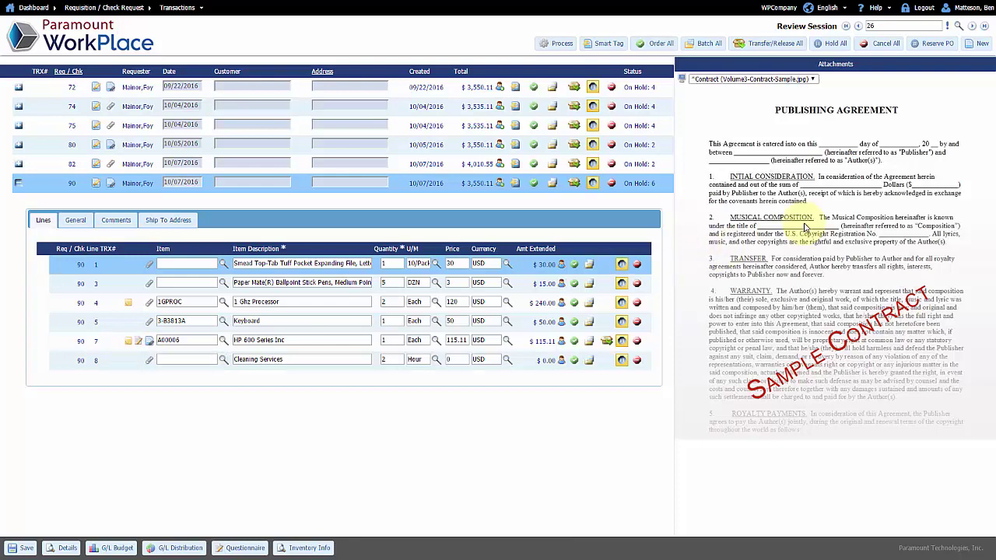
Set the vendor to Acme Associates and the G/L account to Sales Inventory for line 1, the Smead expanding file
left_click(246, 263)
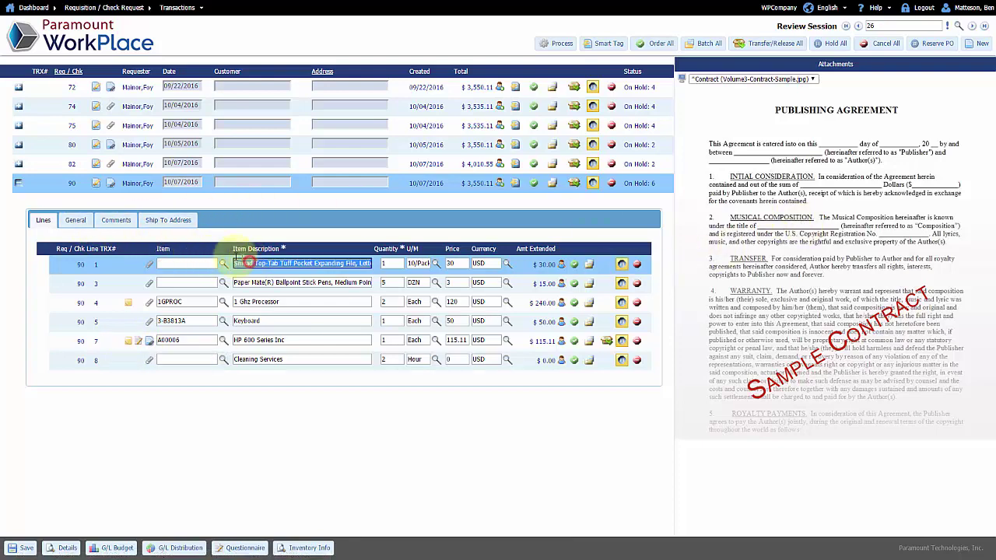
left_click(75, 220)
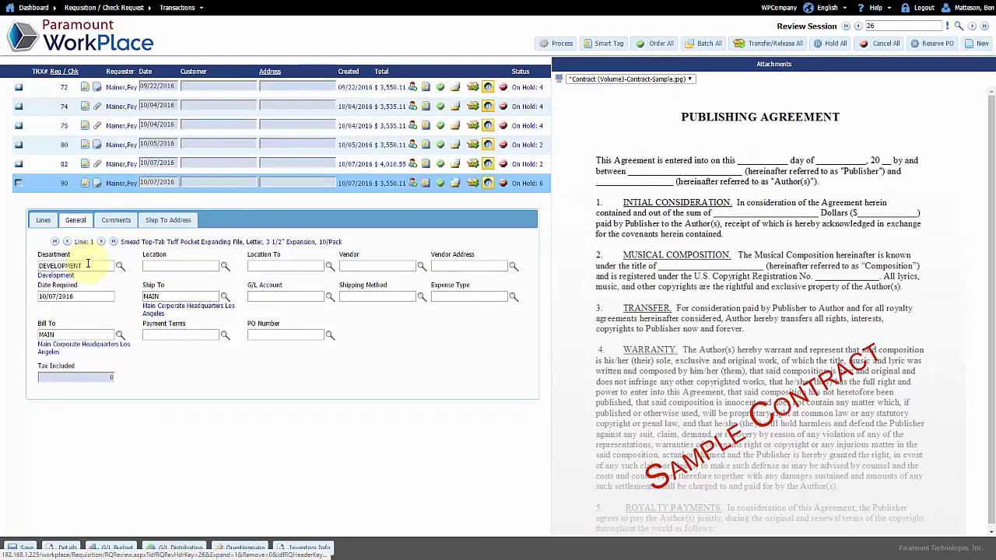
left_click(420, 266)
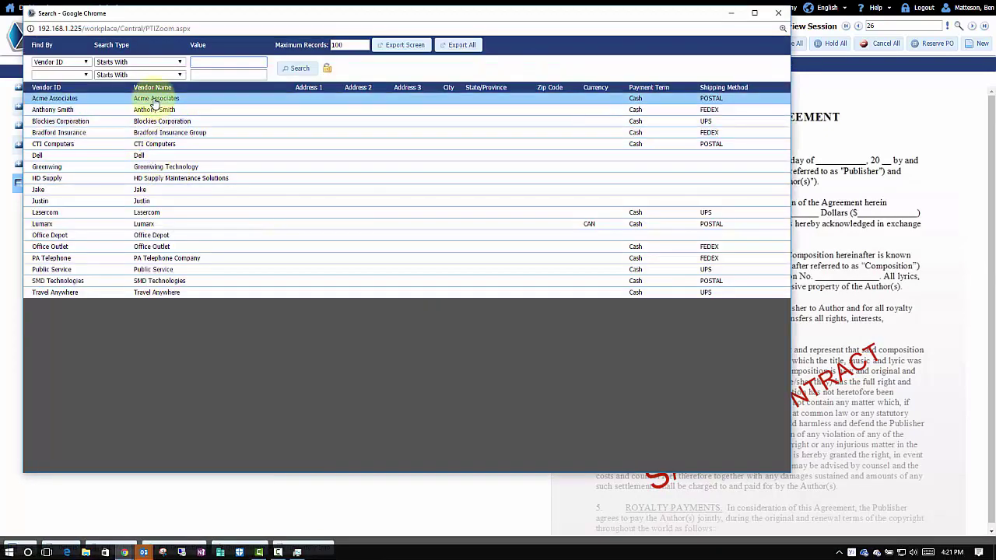
left_click(154, 102)
left_click(329, 290)
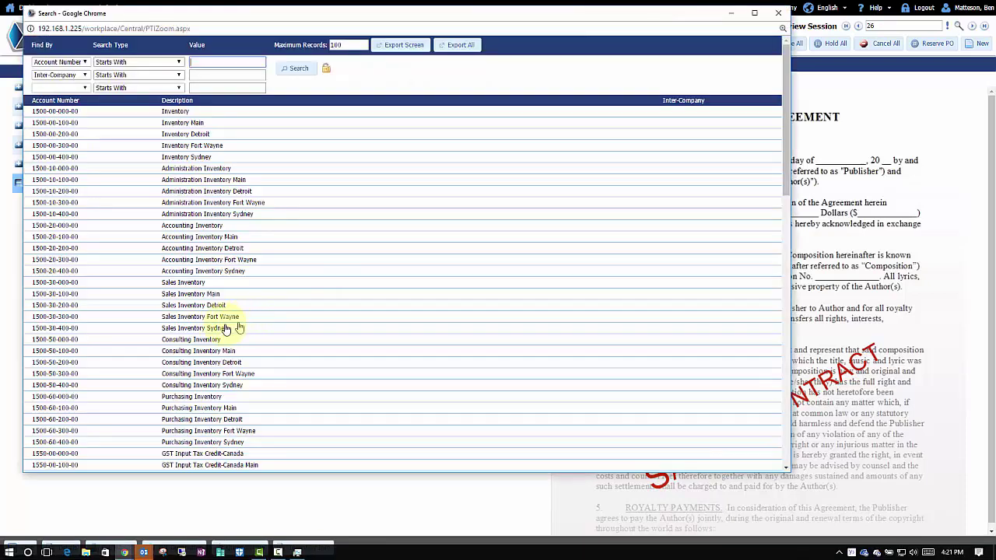
left_click(210, 283)
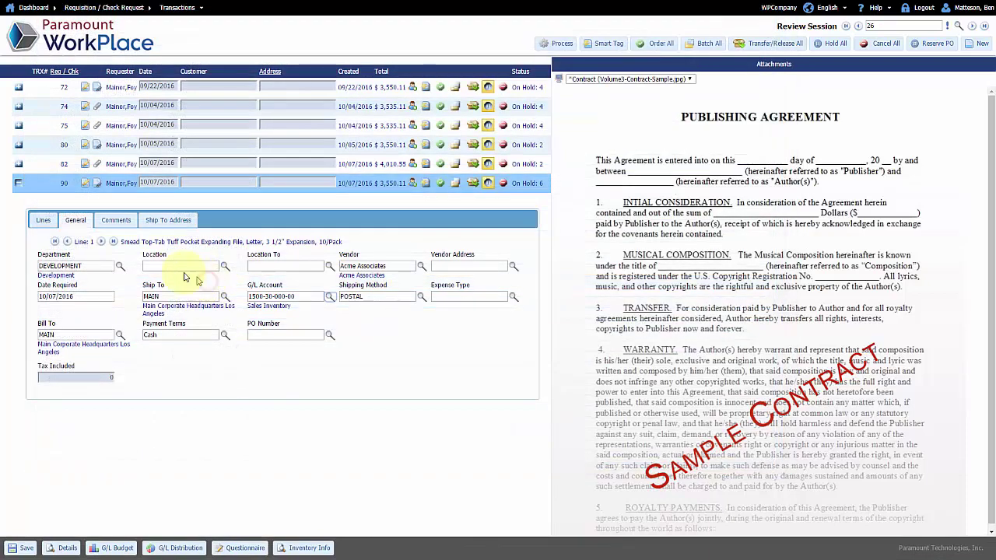
Assign the Sales Inventory G/L account to line 3, the Paper Mate pens, and advance to line 4
double_click(102, 242)
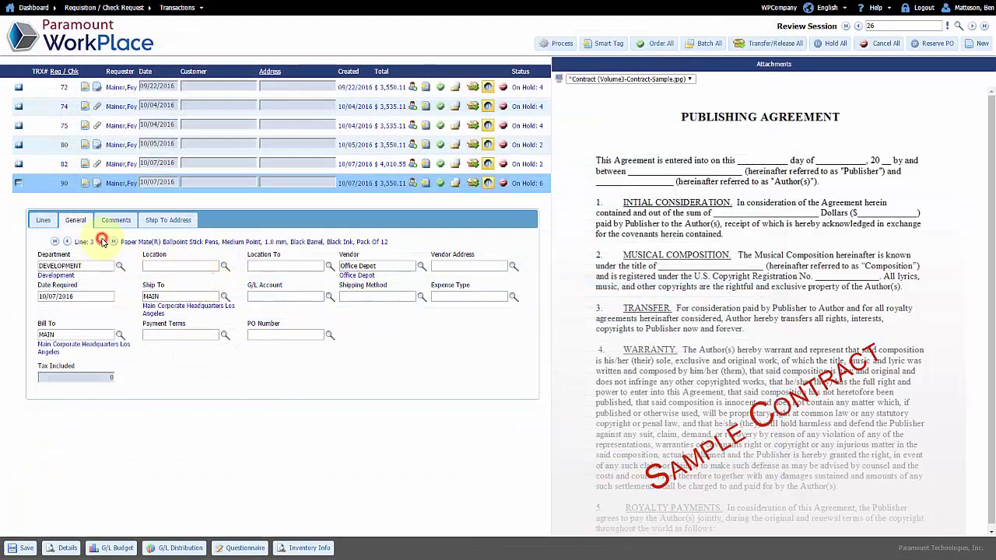
left_click(329, 298)
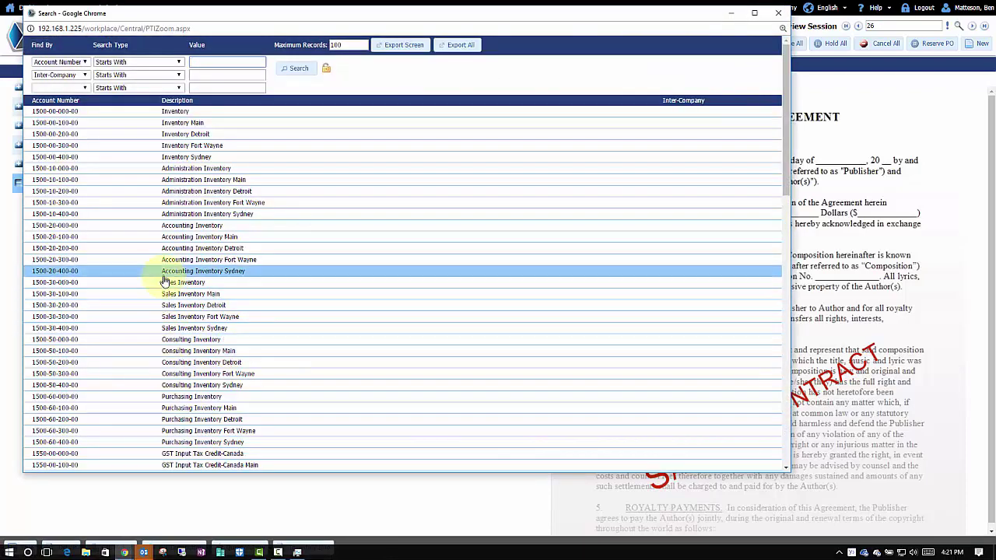
left_click(163, 281)
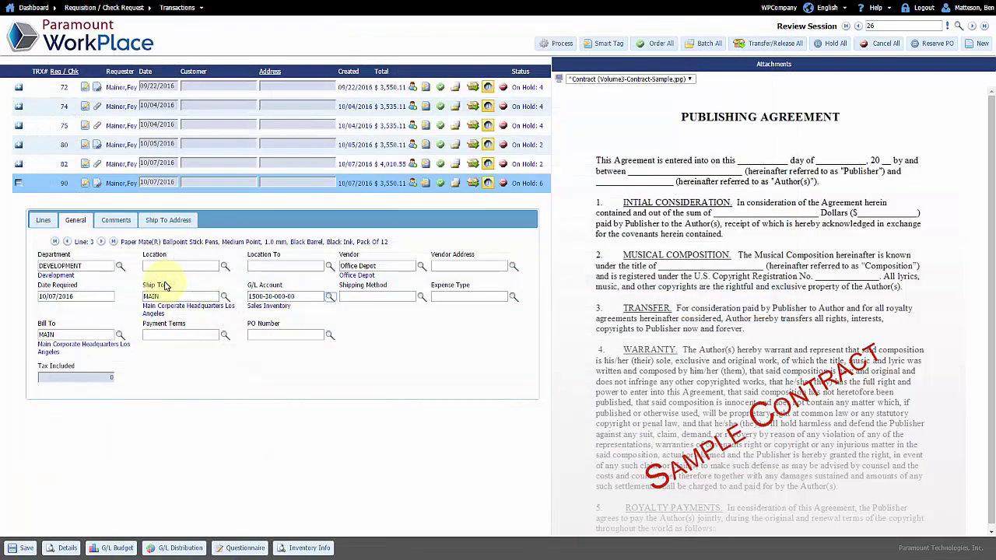
left_click(102, 242)
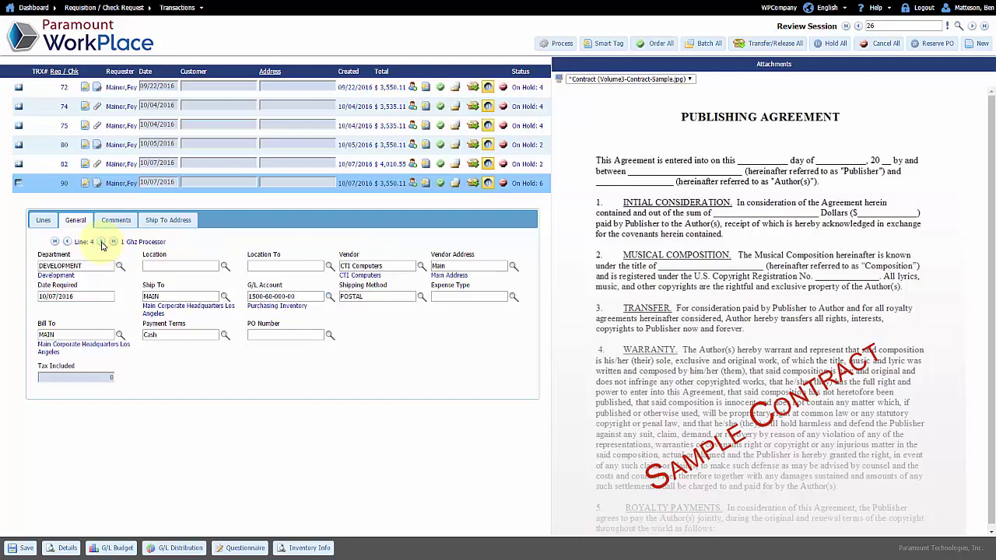
Mark the Smead expanding file and Paper Mate pens lines for ordering, and cancel the Cleaning Services line
left_click(43, 220)
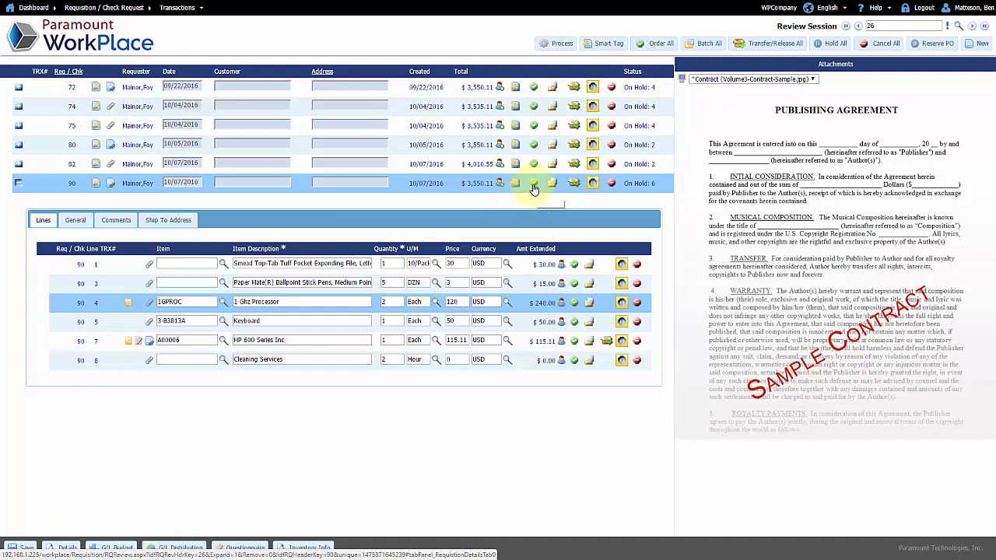
left_click(575, 265)
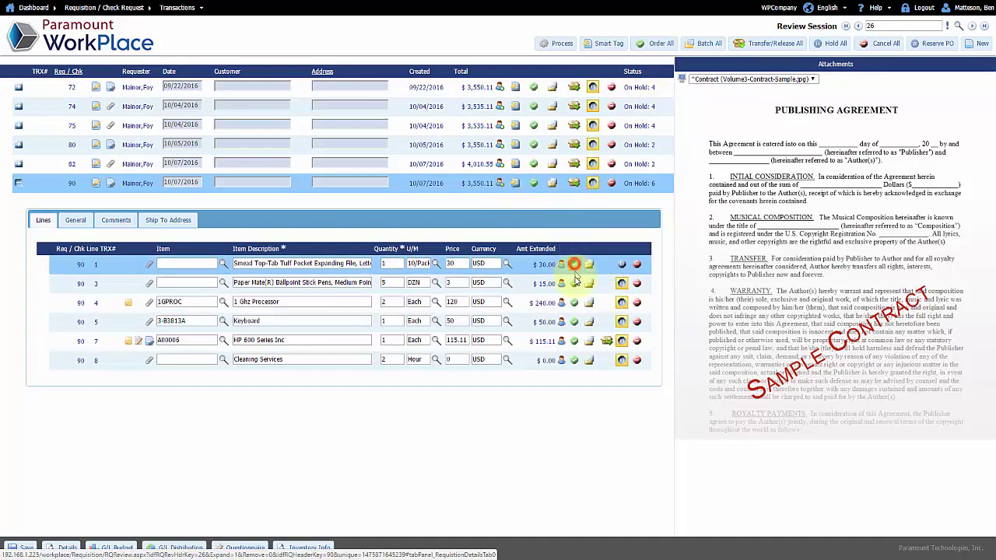
left_click(574, 283)
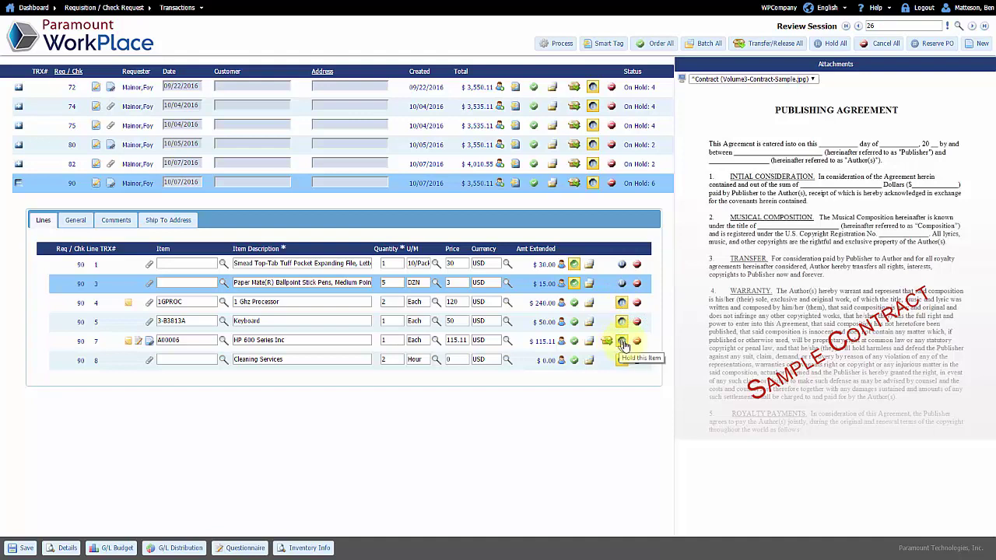
left_click(636, 362)
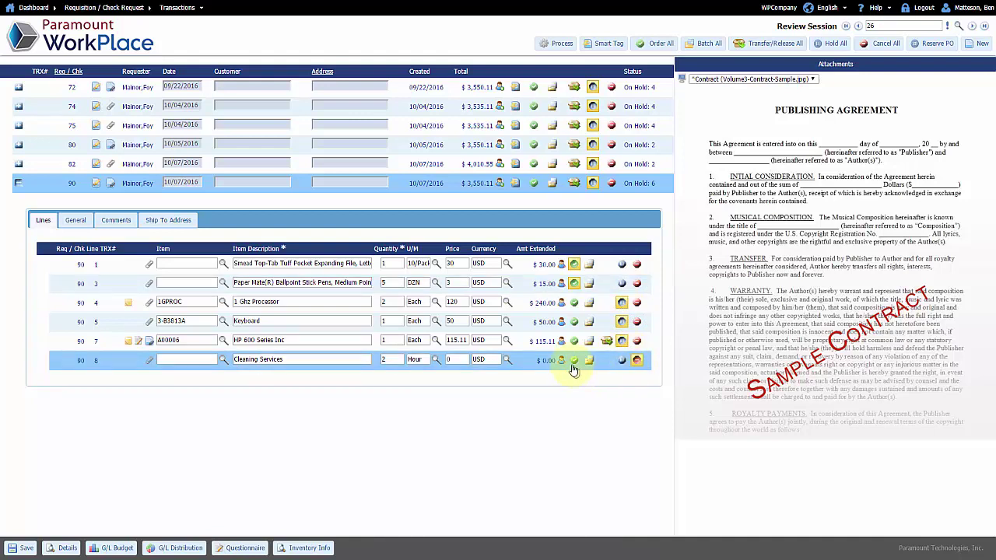
Add the predefined MOREINFO creator note "More information is required for this item." to the Cleaning Services line and save it
left_click(562, 362)
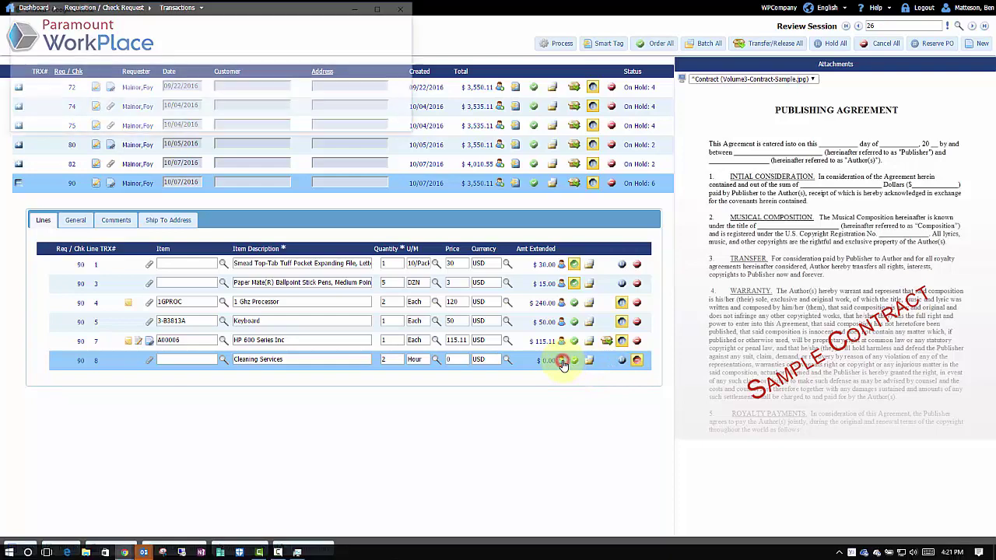
left_click(169, 59)
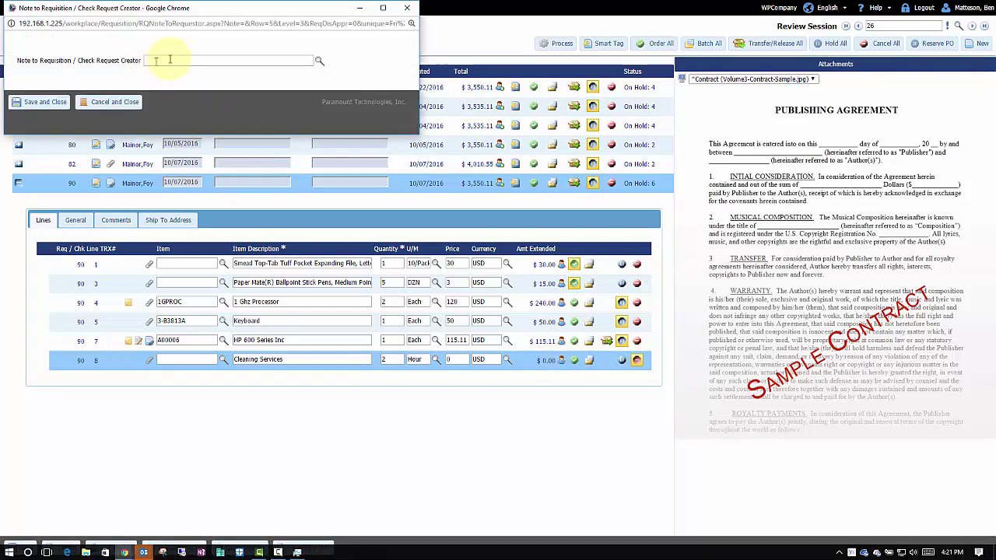
left_click(319, 61)
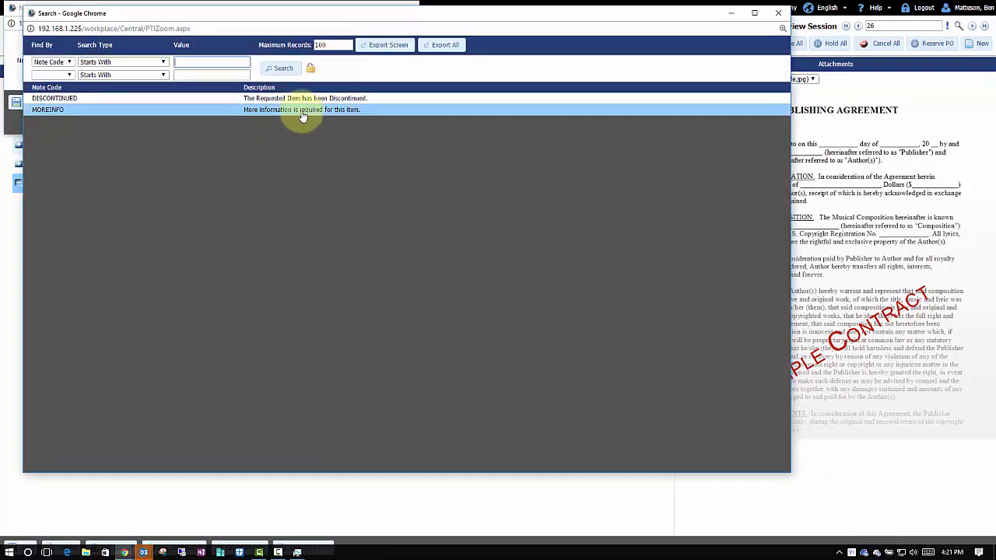
left_click(303, 113)
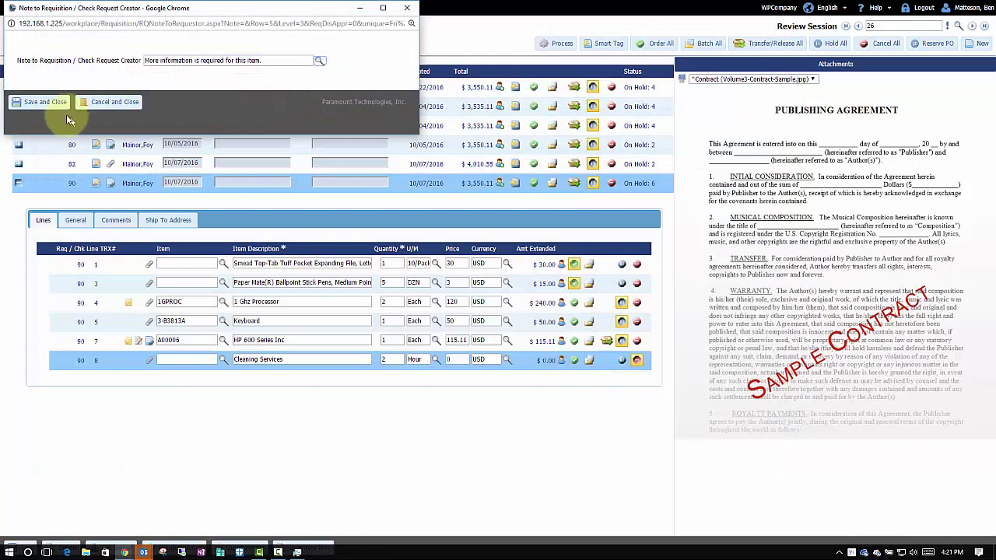
left_click(53, 106)
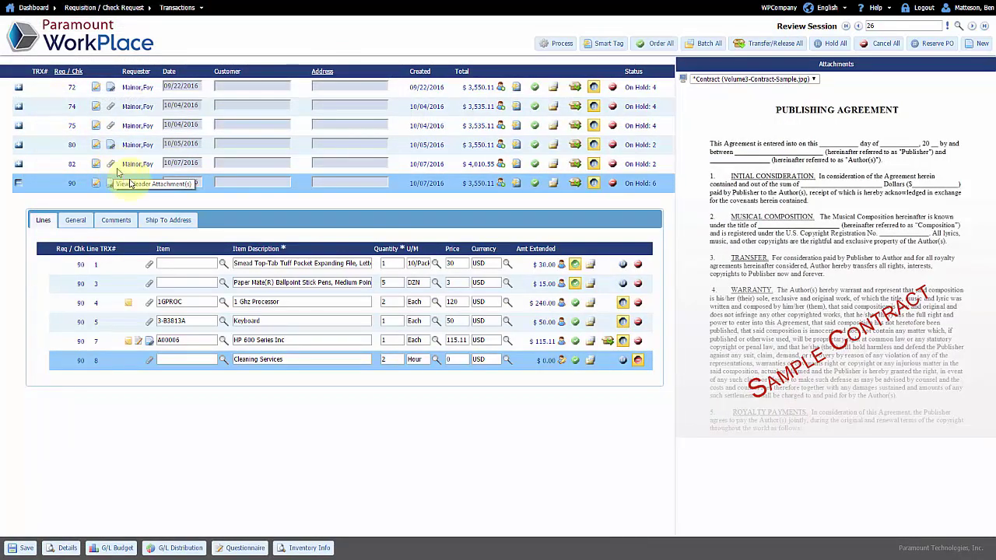
Add and save the creator note "order sooner next time" on the Smead expanding file line
left_click(561, 267)
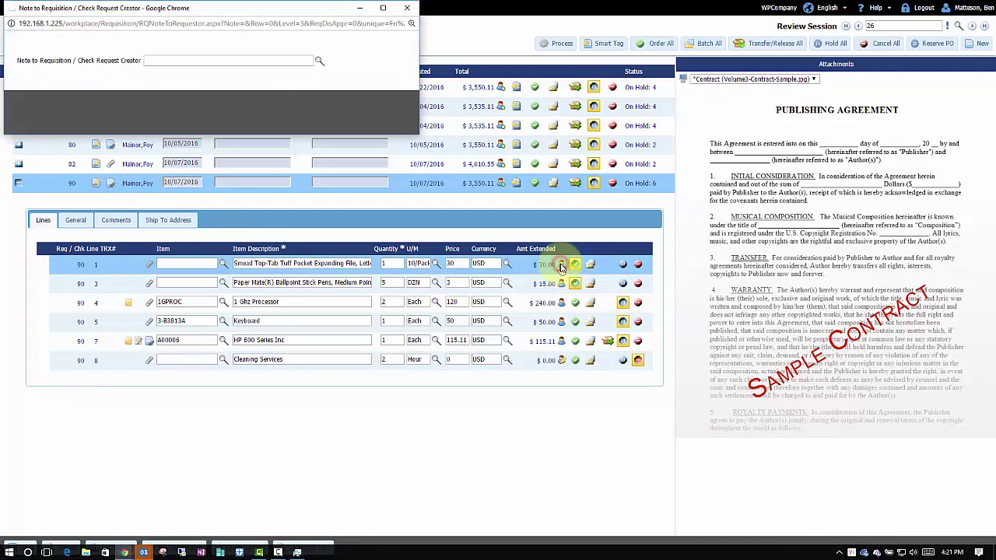
left_click(188, 61)
type("rde")
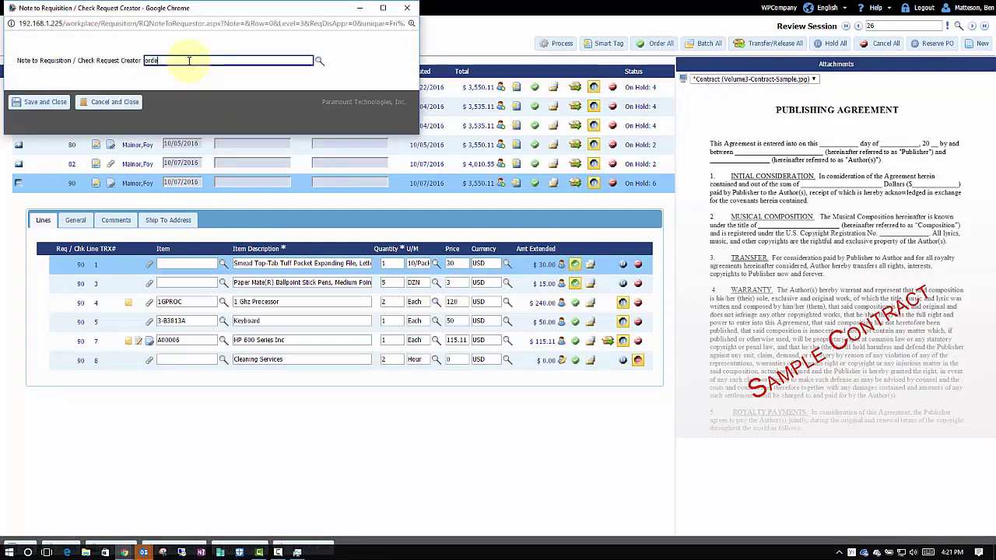
type("r sooner next time")
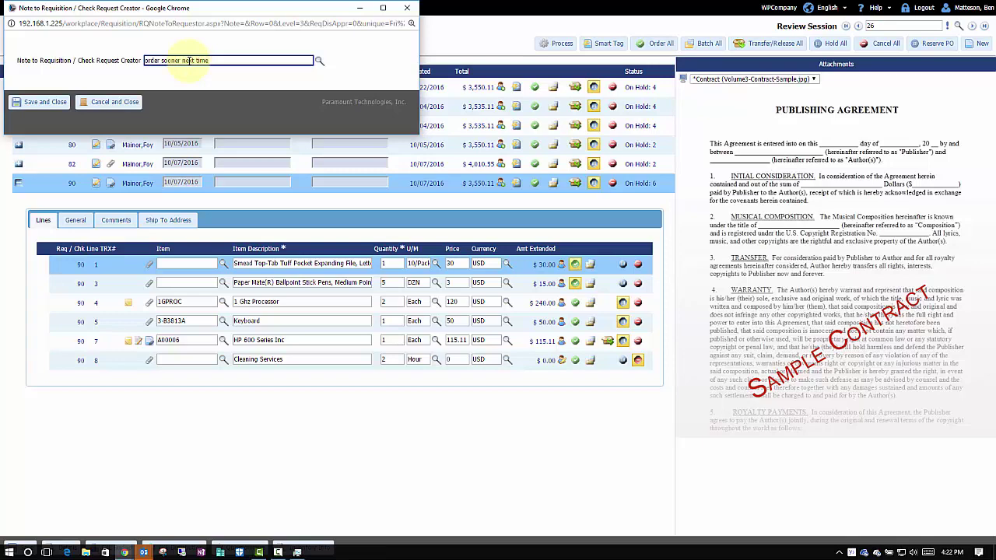
left_click(39, 102)
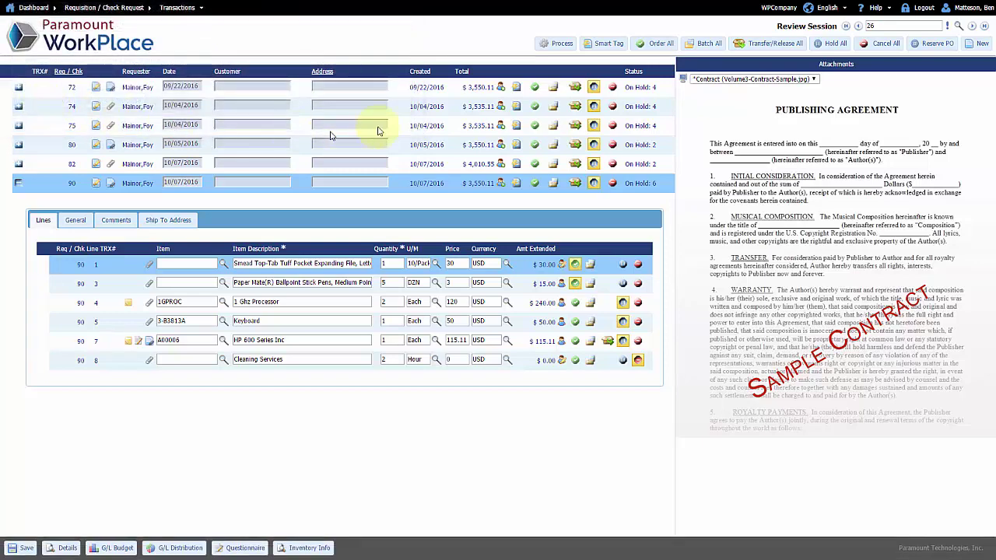
Try to process the review session, and set the shipping method of the Paper Mate pens line to POSTAL
left_click(561, 45)
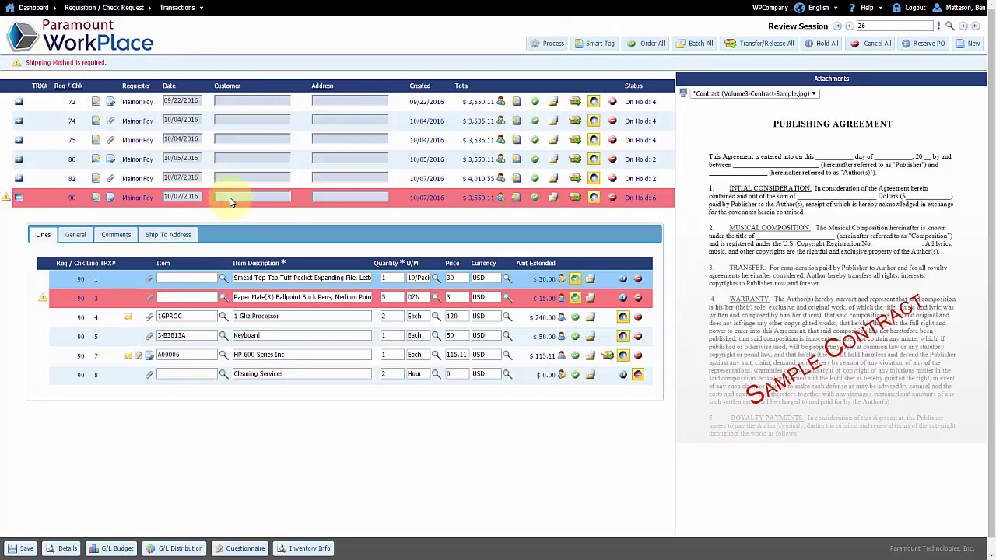
left_click(273, 301)
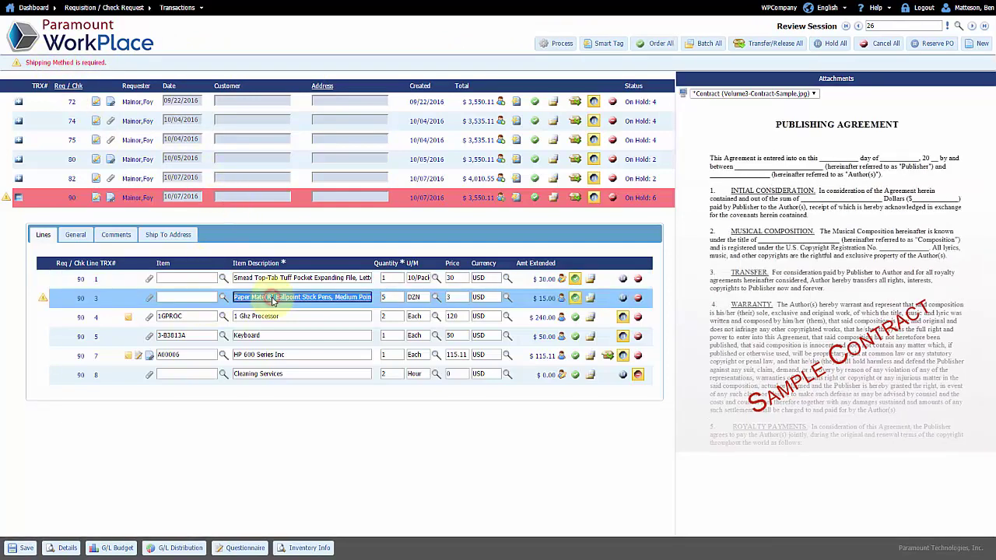
left_click(72, 232)
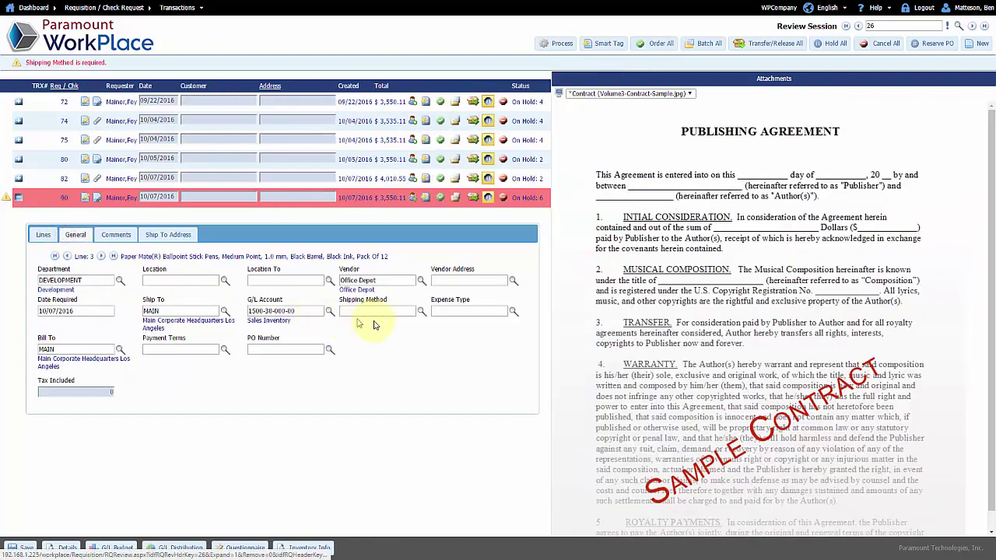
left_click(421, 311)
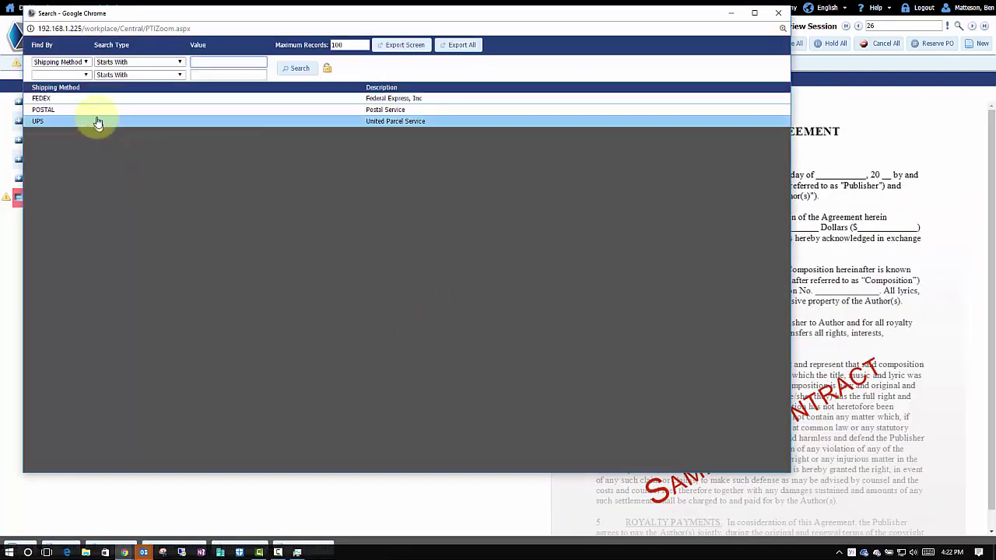
left_click(96, 110)
left_click(45, 234)
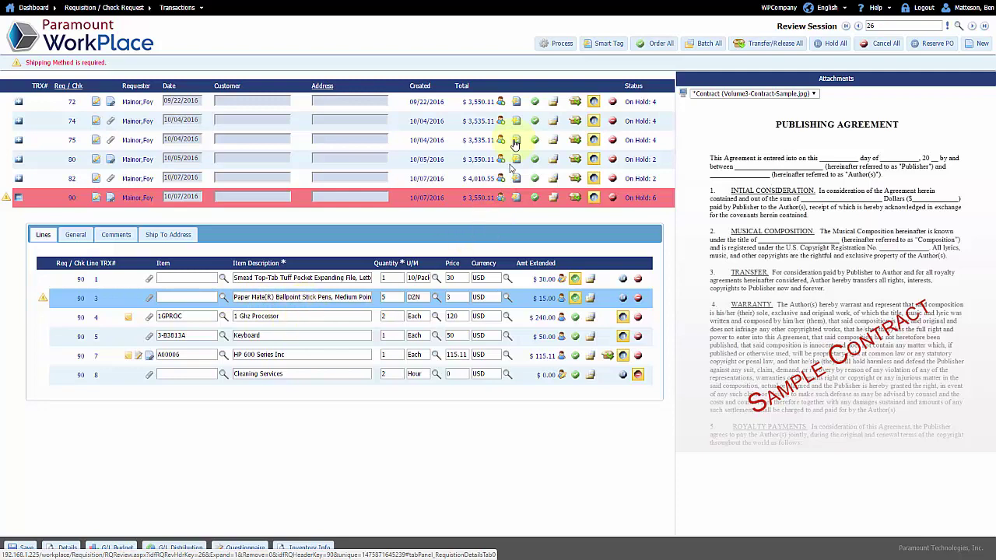
Process the review session into purchase orders and view the PDF of the Acme Associates order
left_click(559, 44)
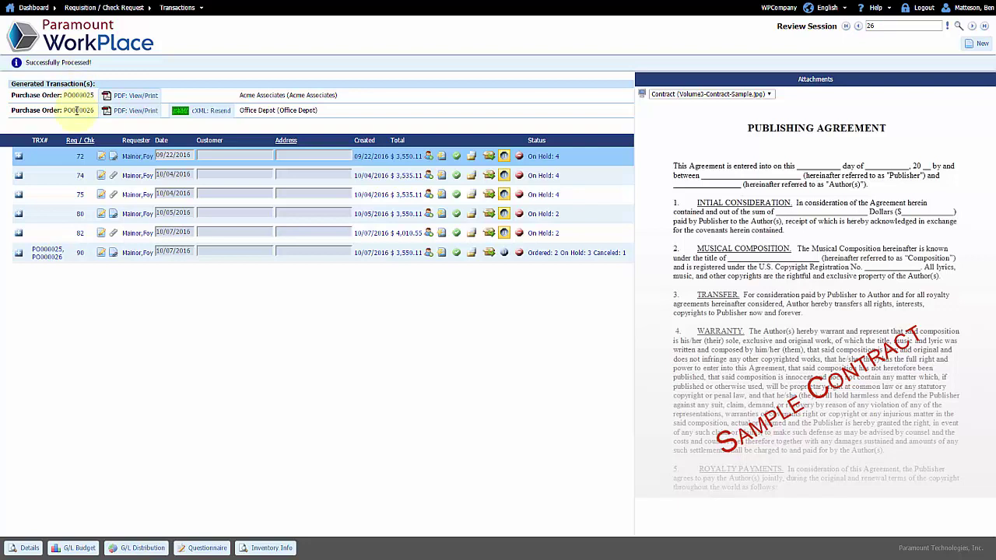
left_click(138, 96)
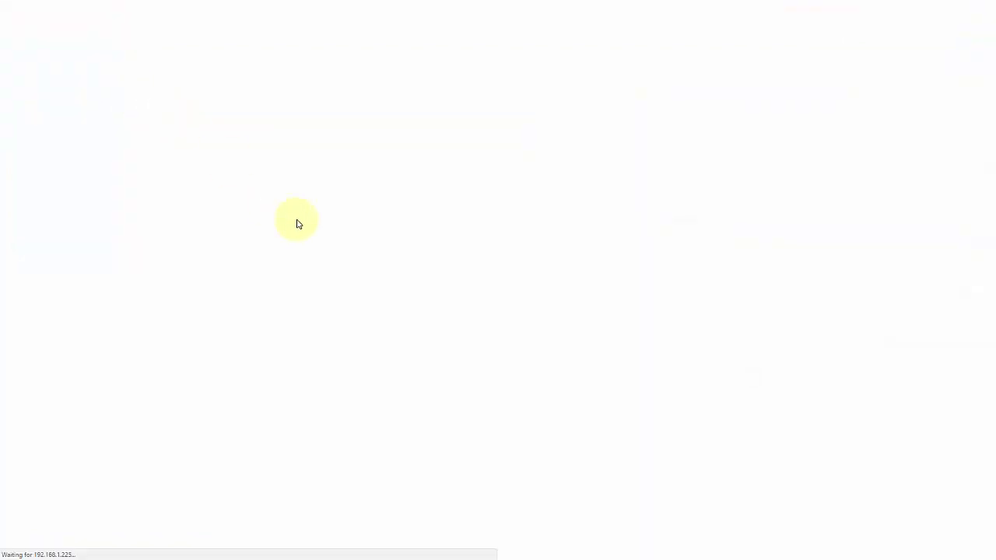
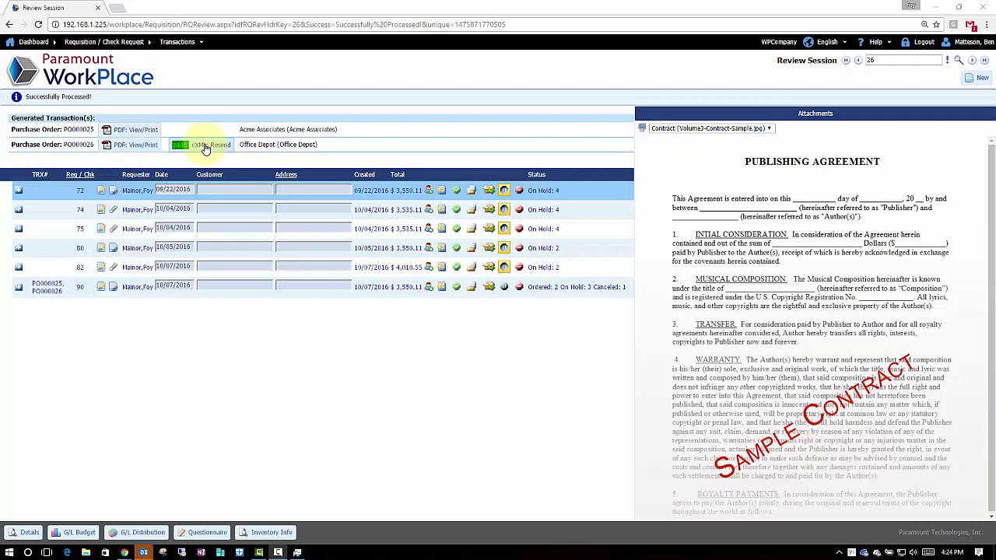
Log out and sign back in to the purchaser's account with the account password
left_click(923, 41)
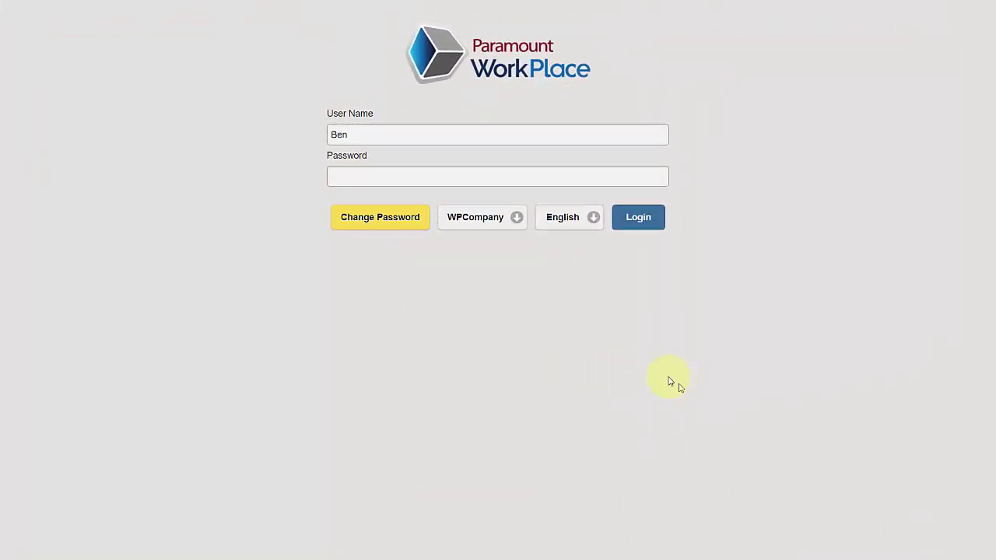
left_click(348, 180)
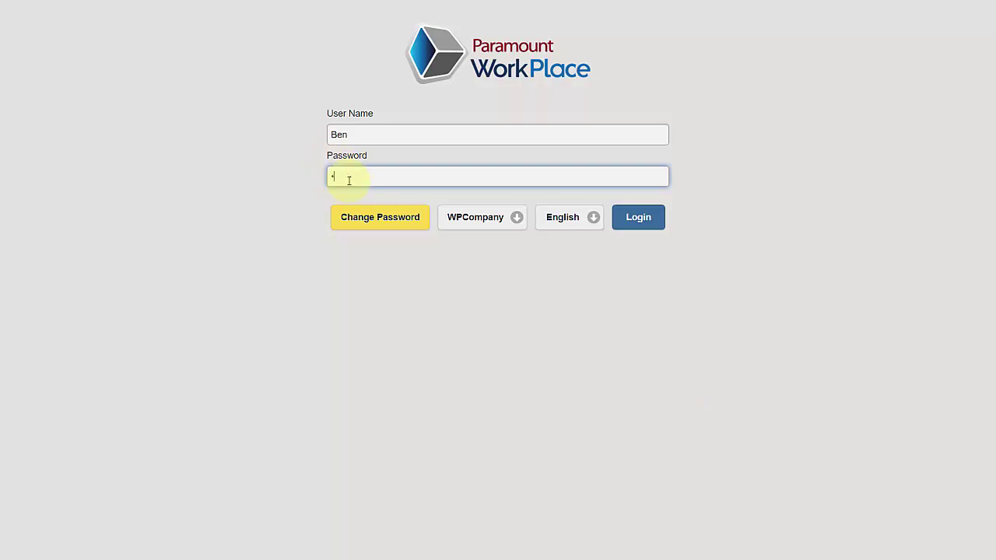
type("•••")
left_click(626, 217)
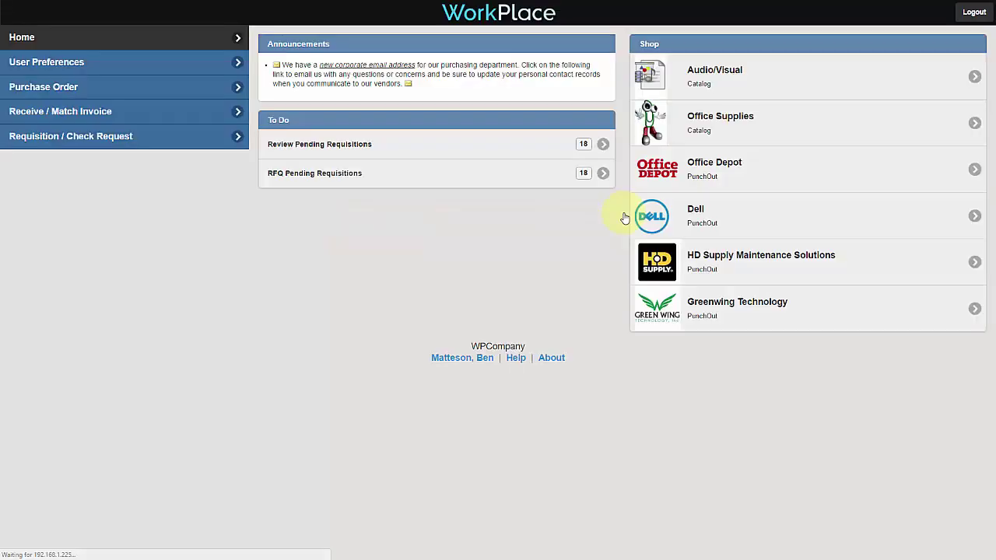
Find and open review session 34 and expand the lines of requisition 94
left_click(163, 136)
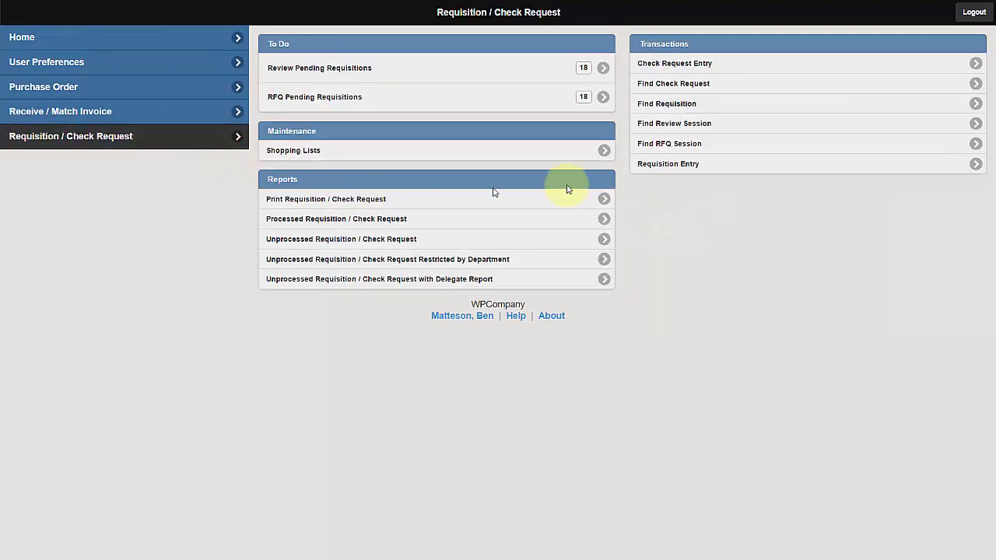
left_click(671, 123)
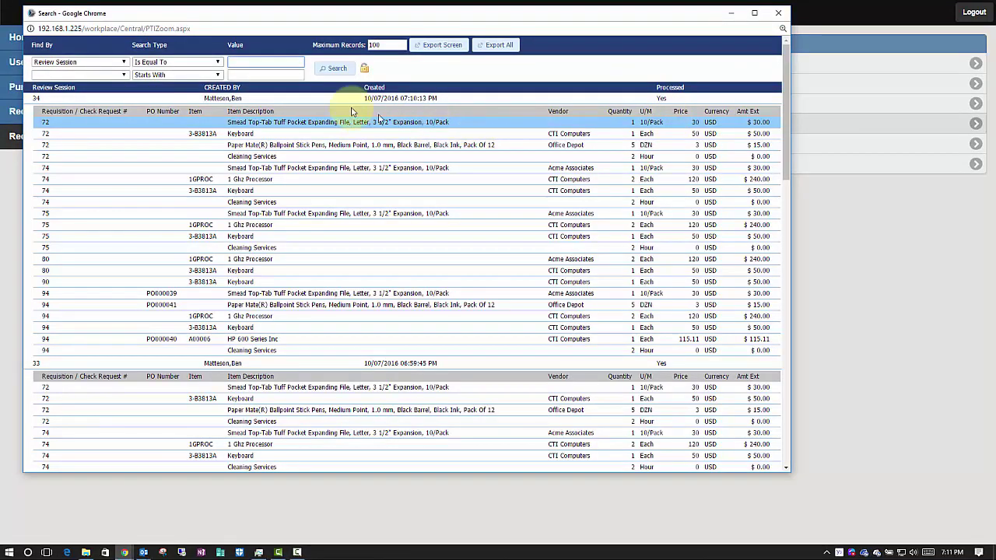
left_click(297, 96)
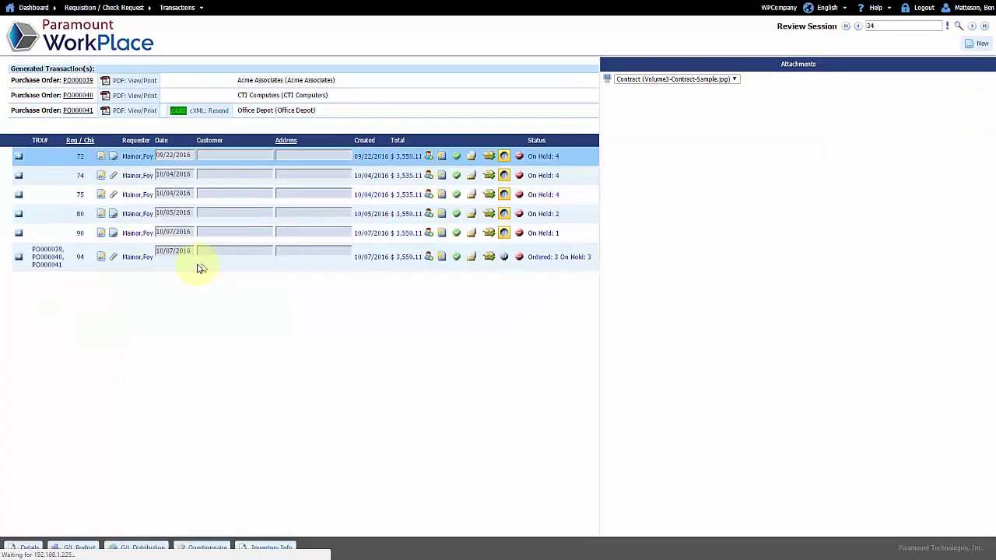
left_click(18, 257)
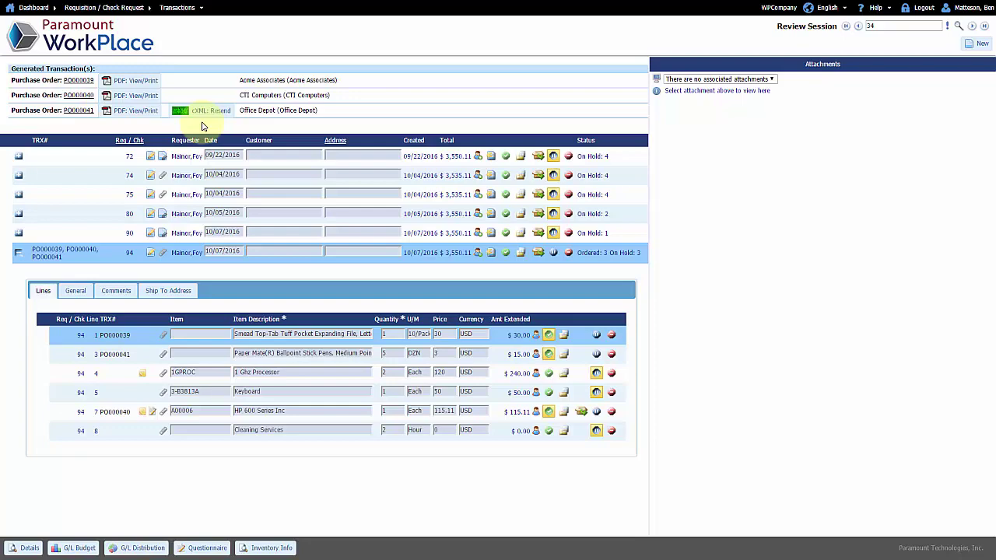
Return to the dashboard and find and open purchase order PO000040 for CTI Computers
left_click(100, 47)
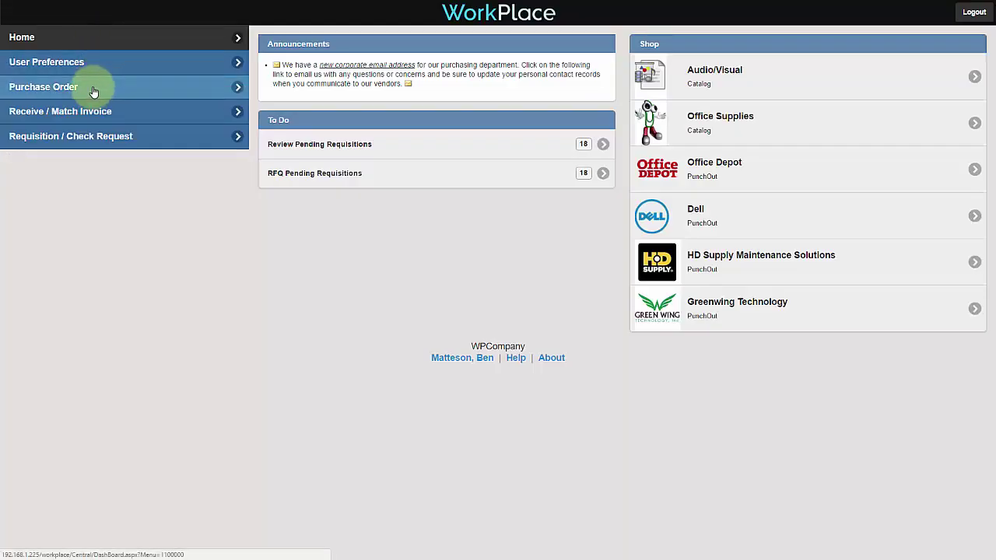
left_click(90, 87)
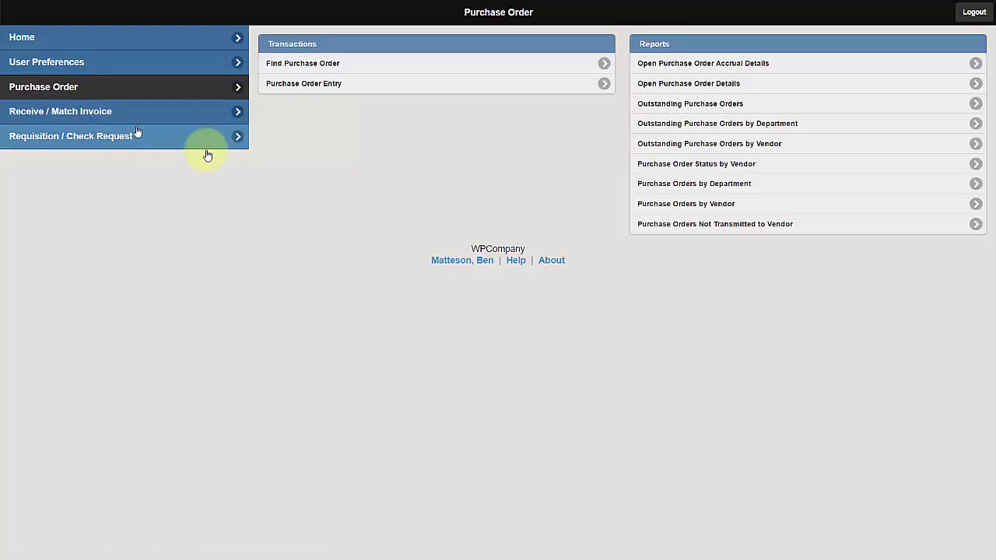
left_click(348, 64)
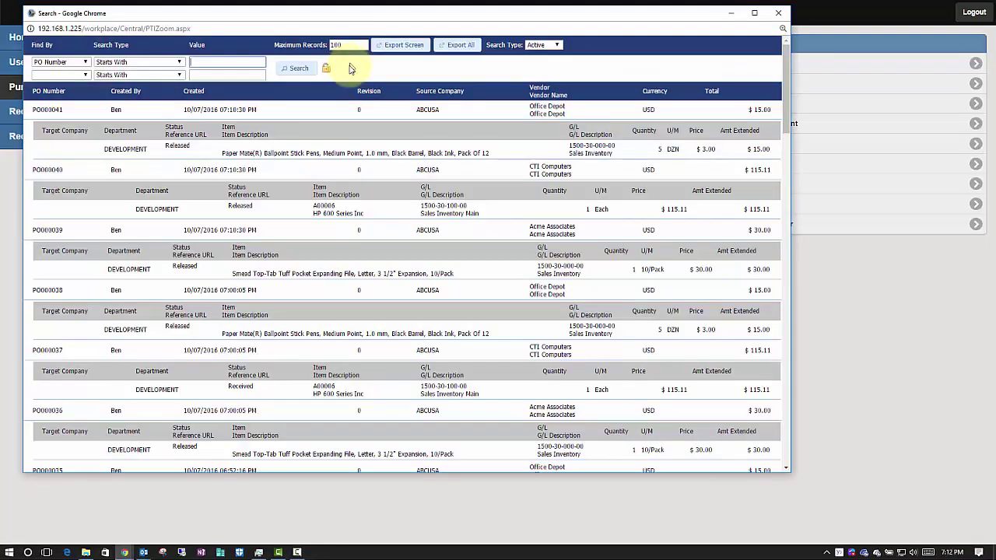
left_click(325, 216)
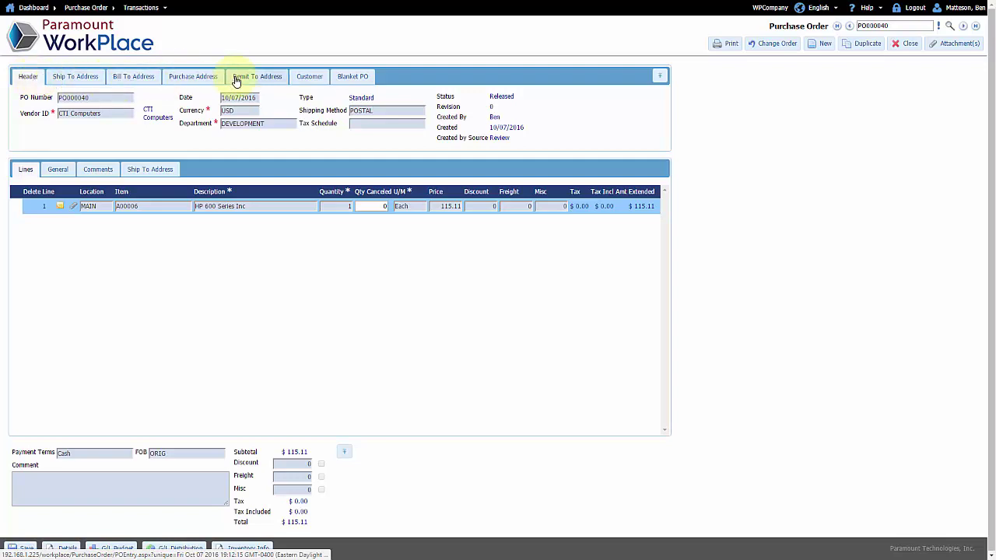
Examine the general details and comments of the HP 600 Series Inc order line, and open a blank purchase order
left_click(51, 172)
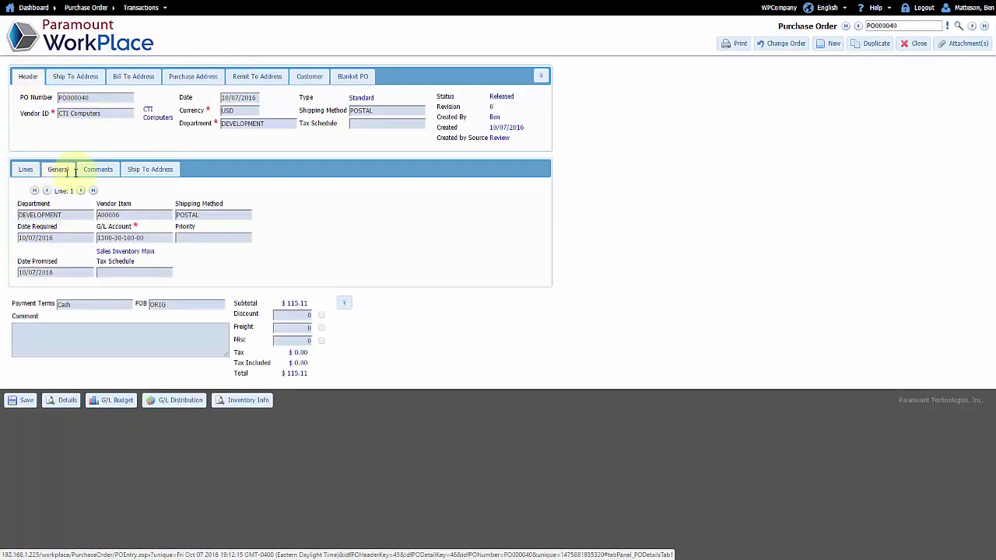
left_click(99, 172)
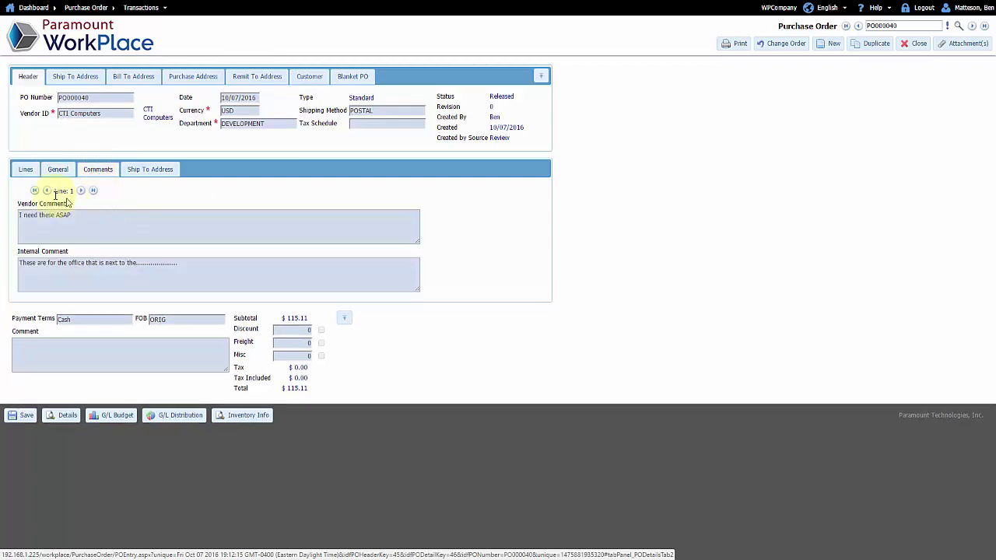
left_click(25, 170)
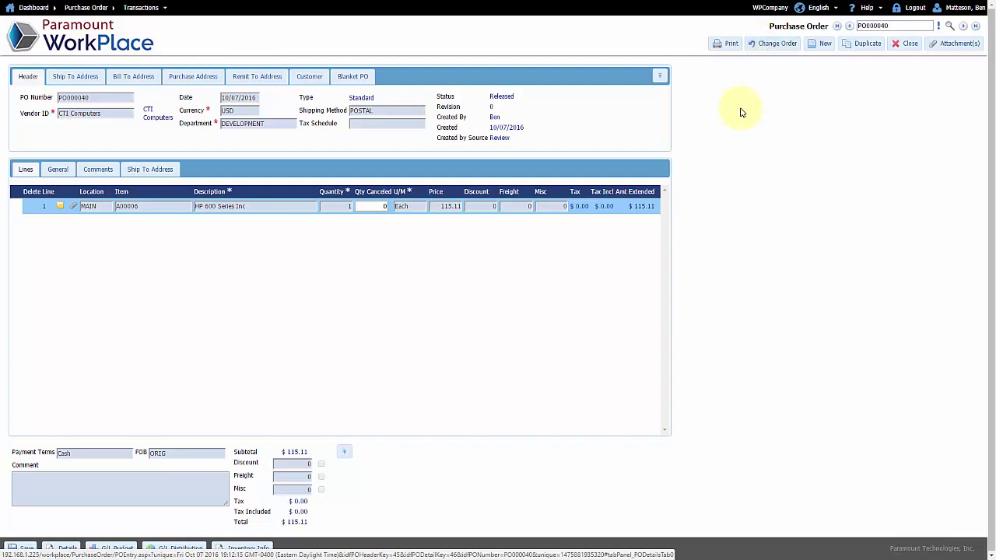
left_click(819, 45)
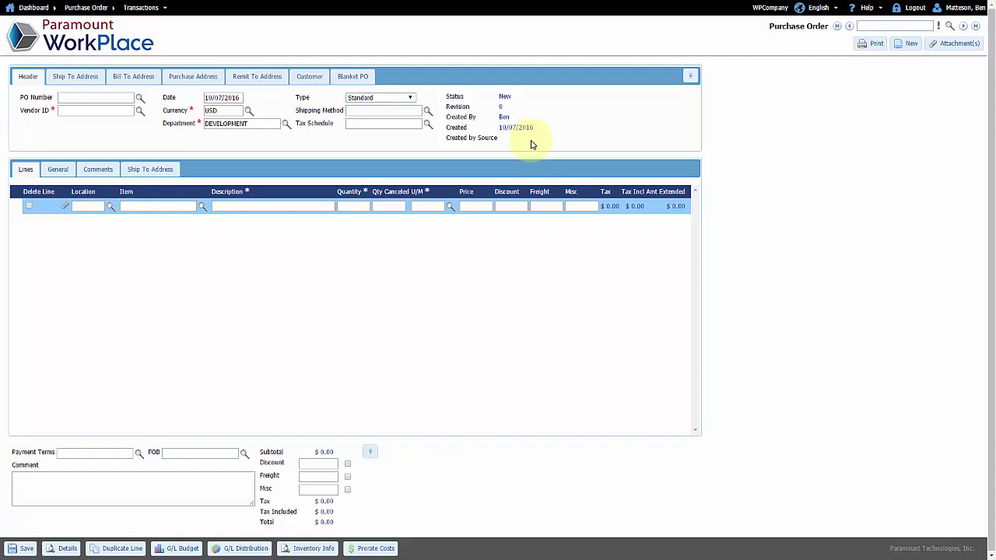
Log out of the purchaser's account and sign in as the requester with the user name and account password
left_click(96, 41)
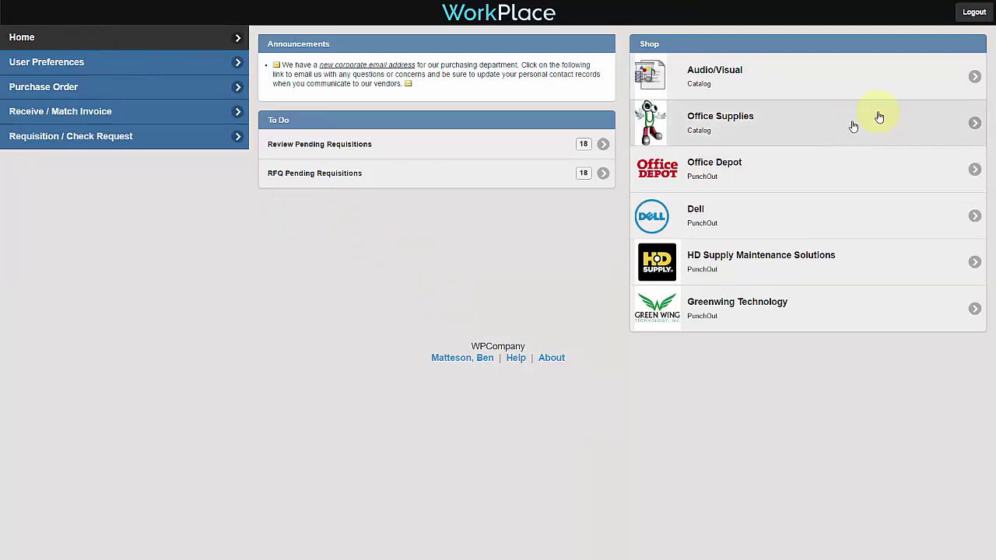
left_click(973, 14)
double_click(493, 131)
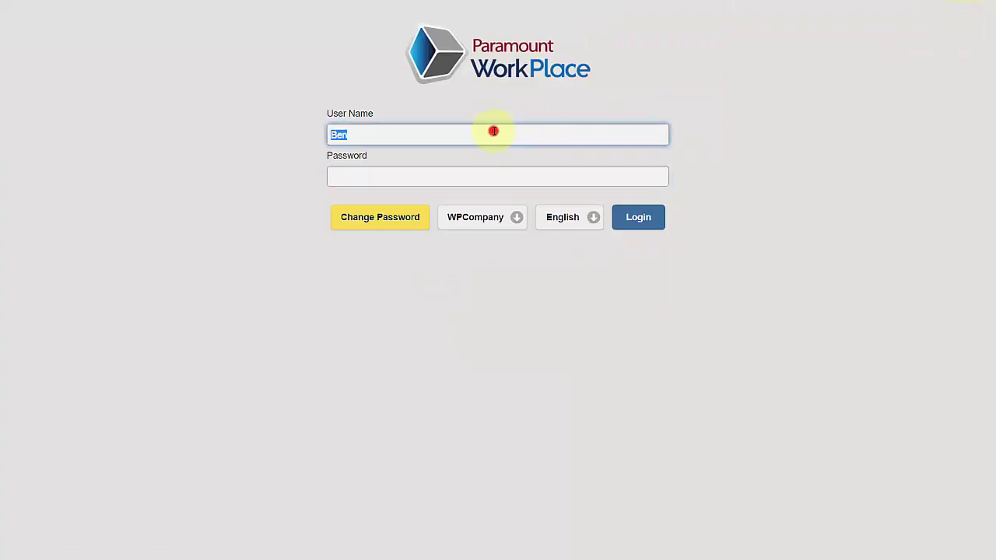
type("Foy")
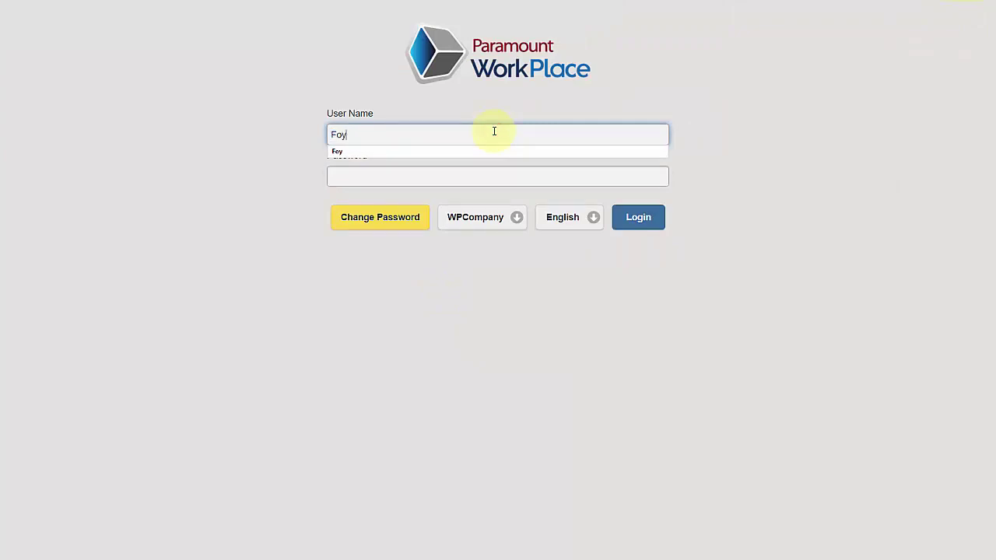
key("Tab")
type("••")
key("Return")
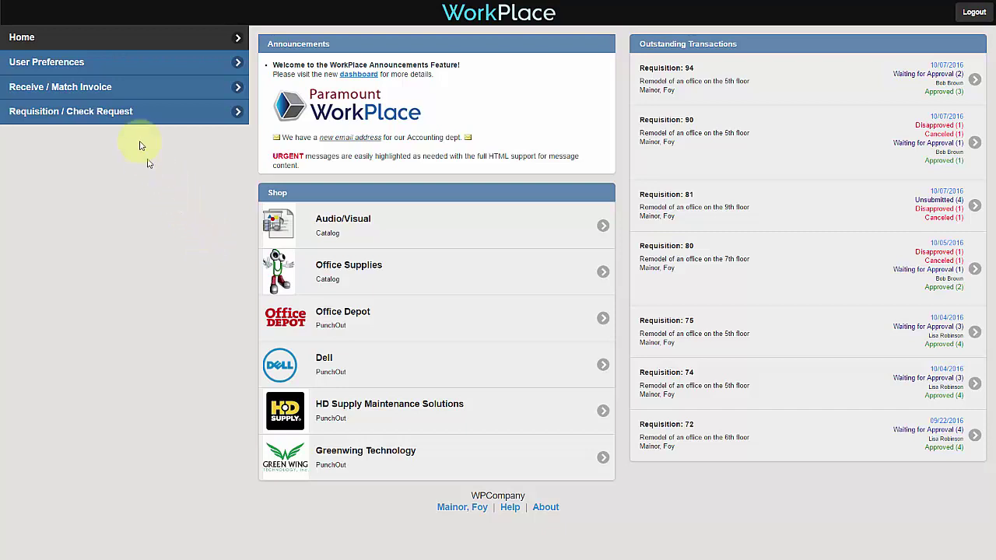
Start the Receiving Wizard and load purchase order PO000040 for receiving
left_click(33, 89)
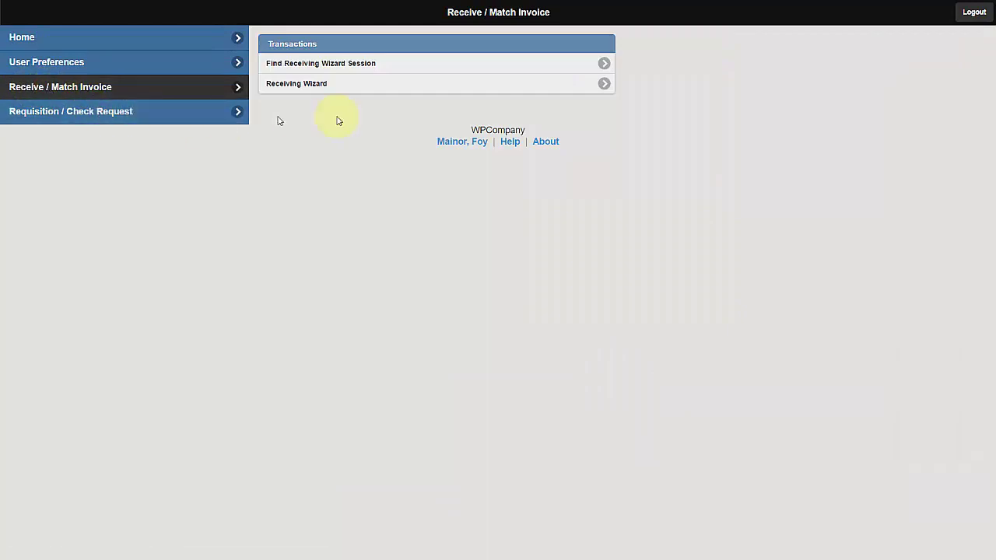
left_click(446, 85)
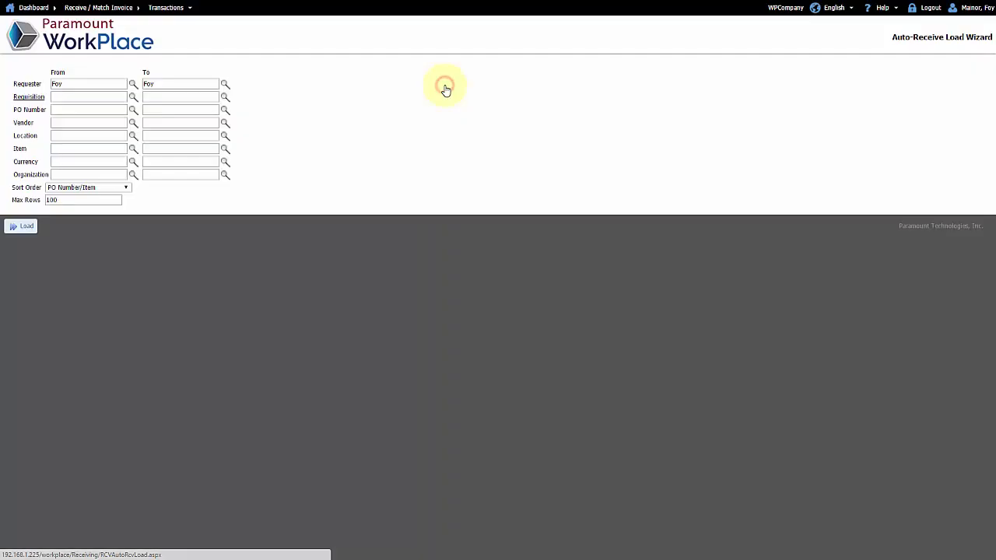
left_click(132, 110)
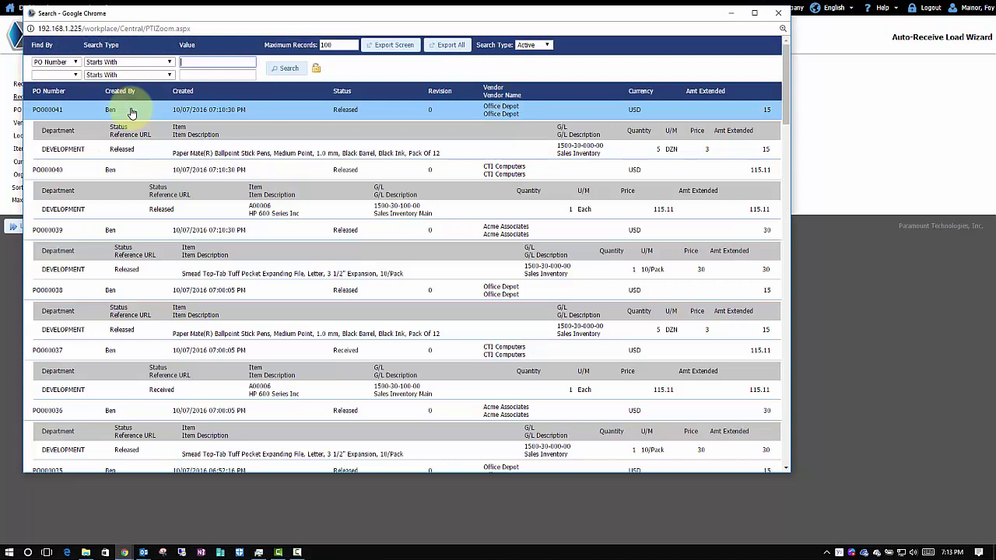
left_click(270, 207)
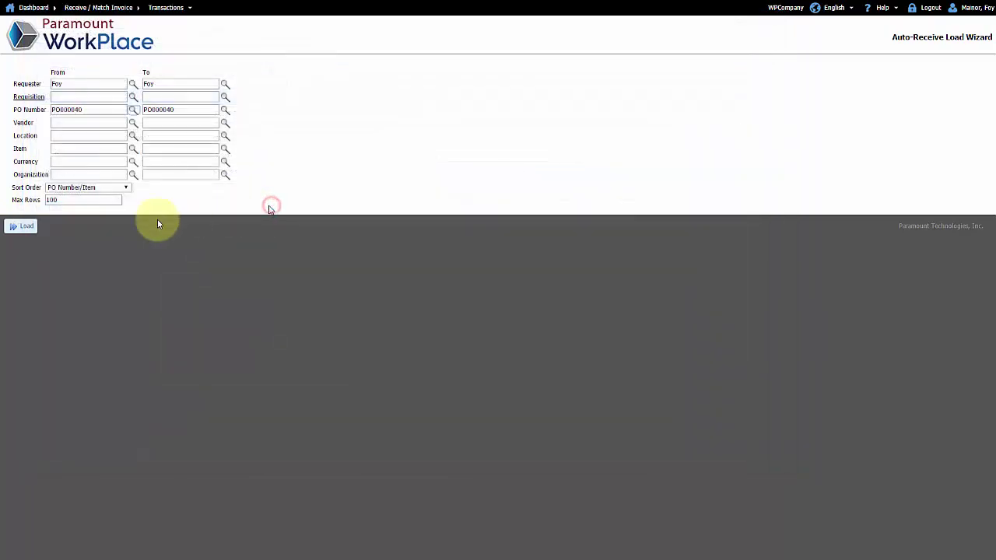
left_click(22, 227)
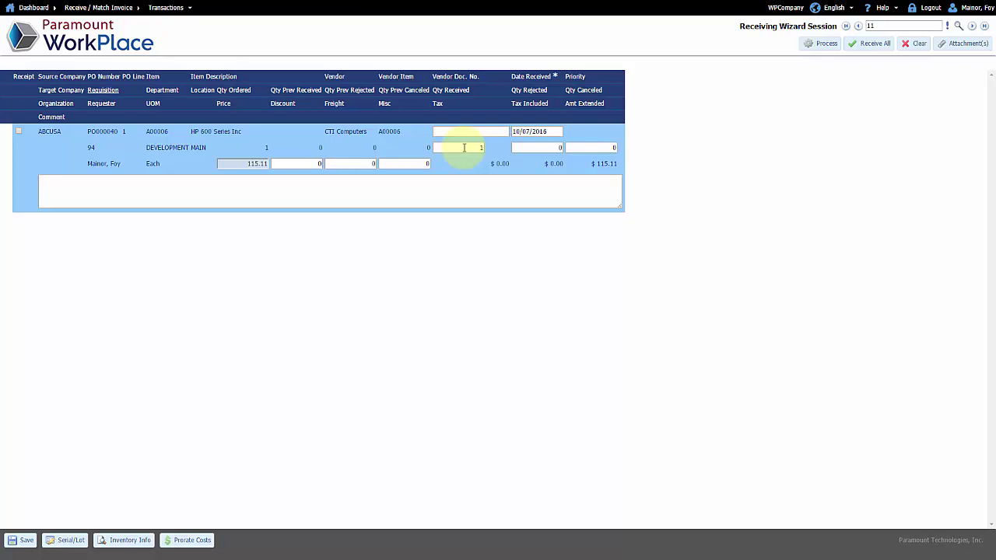
Enter "Comments" as the receipt line's comment and attach Packing Slip.pdf to the session with the description "Packing Slip"
left_click(441, 182)
type("Comments")
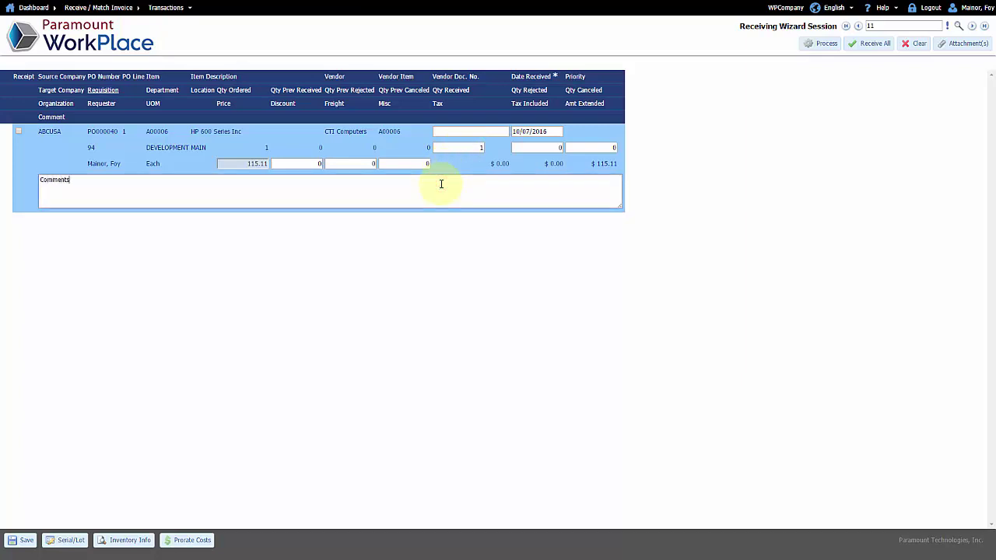
left_click(941, 45)
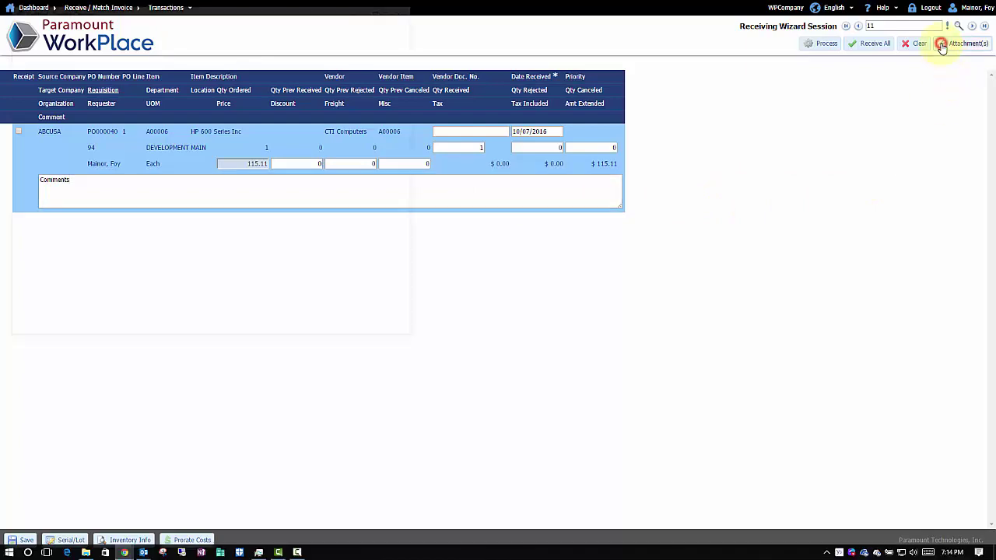
left_click(100, 127)
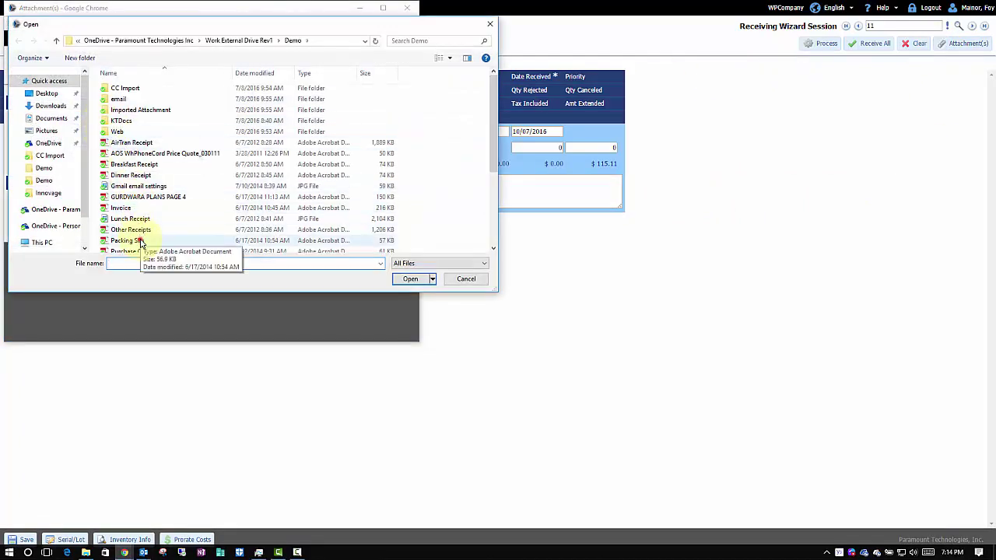
double_click(125, 240)
left_click(122, 139)
type("p")
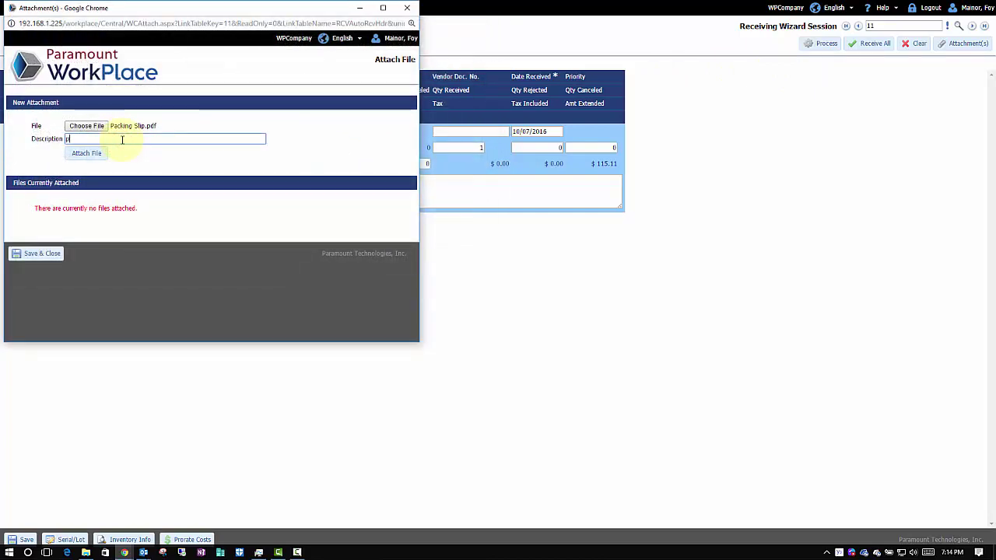
left_click(105, 152)
left_click(100, 152)
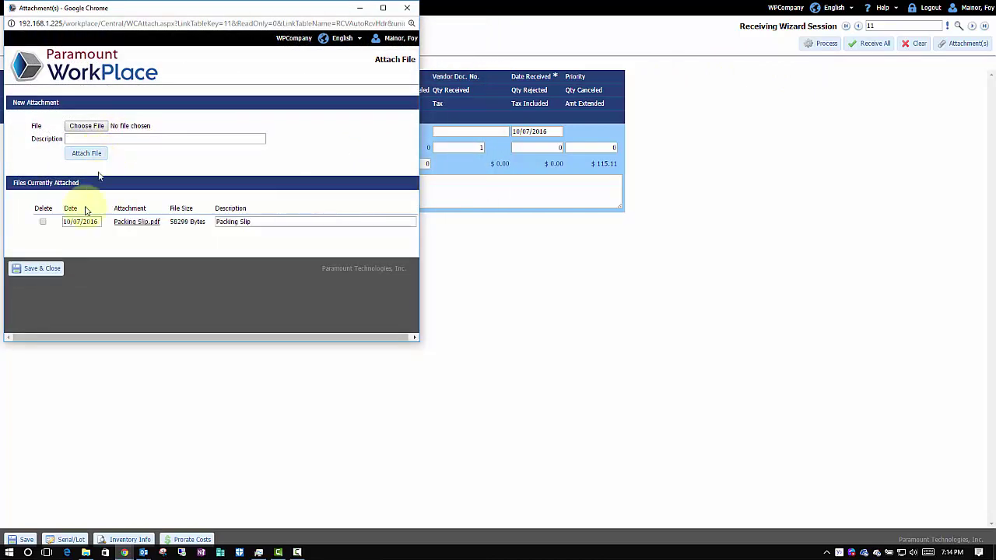
left_click(49, 266)
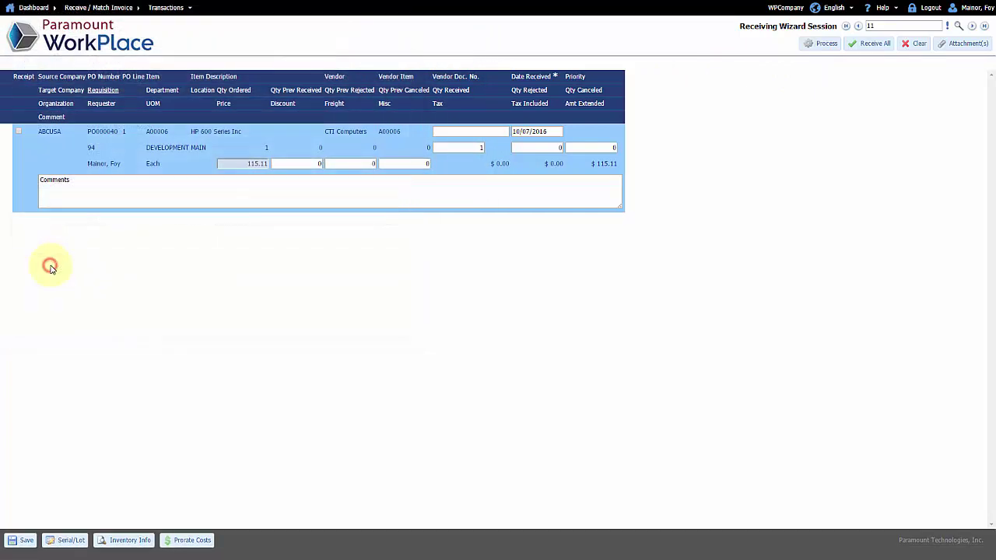
Mark the HP 600 Series Inc line for receipt and process the receiving session
left_click(18, 132)
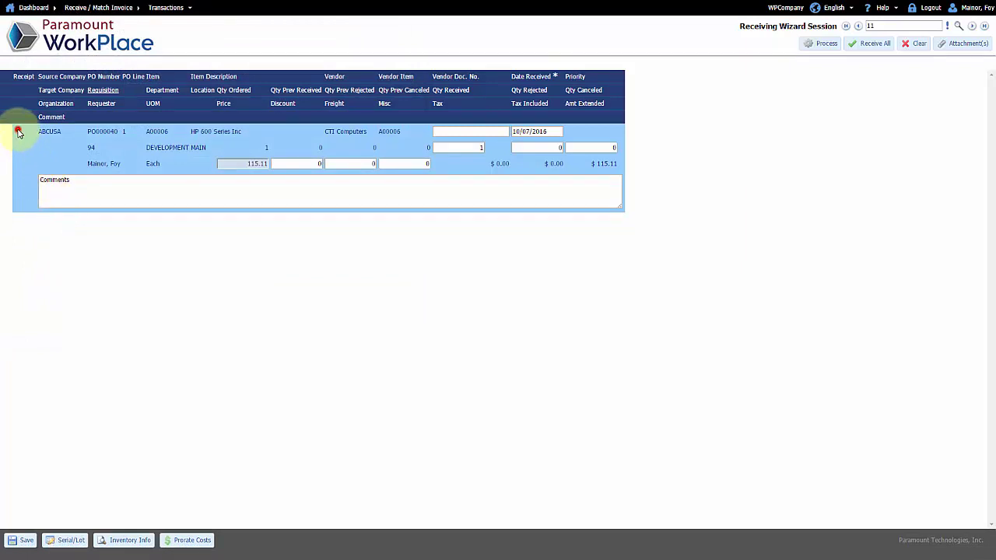
left_click(824, 44)
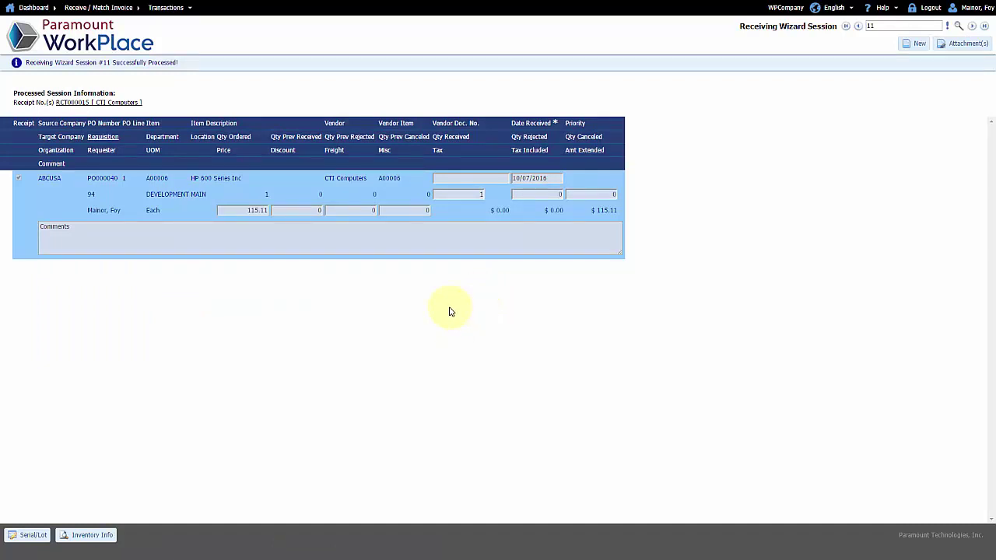
Log out of the requester's account and sign in as the invoice-matching user with the user name and account password
left_click(932, 9)
double_click(467, 131)
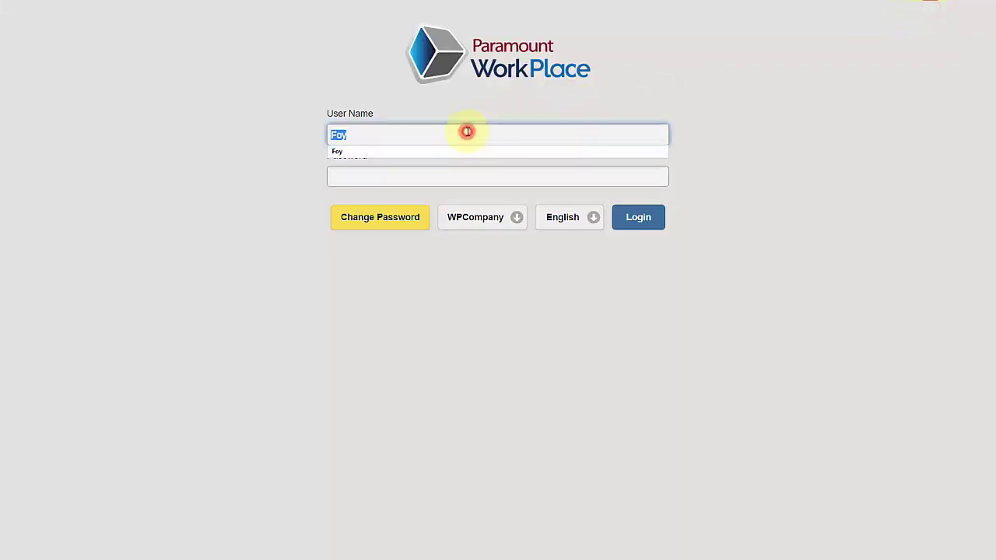
type("Phil")
key("Tab")
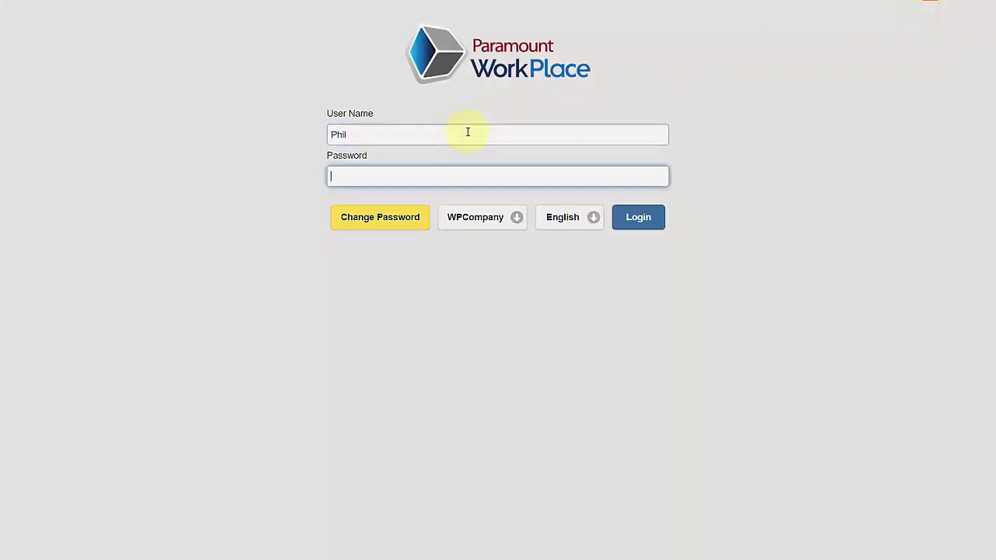
type("•••")
key("Return")
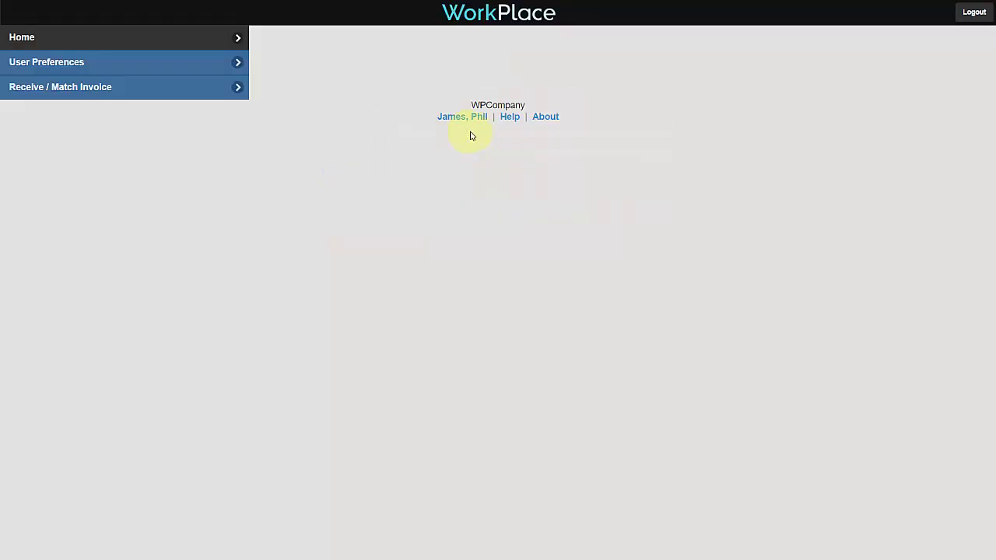
Open a new Receive / Match Invoice document, set its type to Invoice, and choose CTI Computers as the vendor
left_click(150, 92)
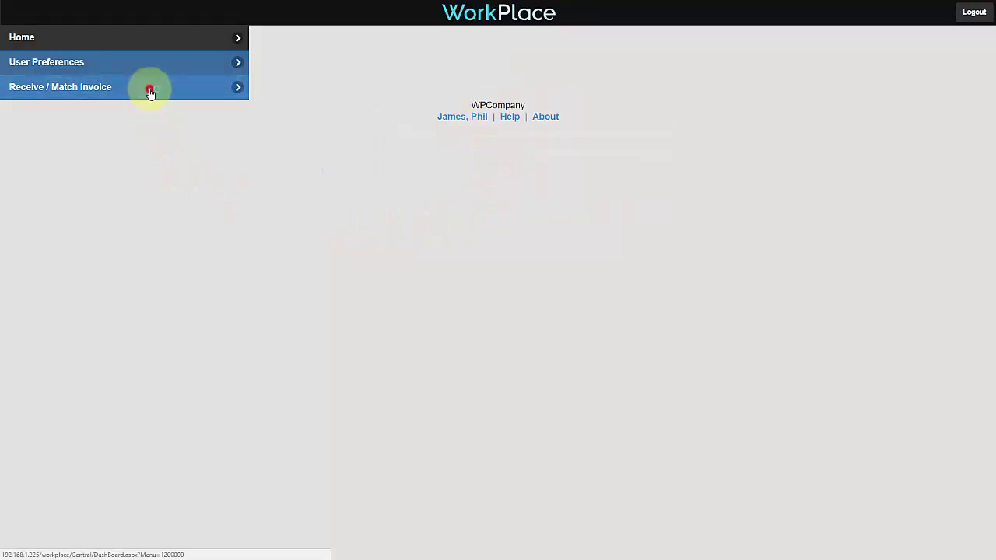
left_click(336, 83)
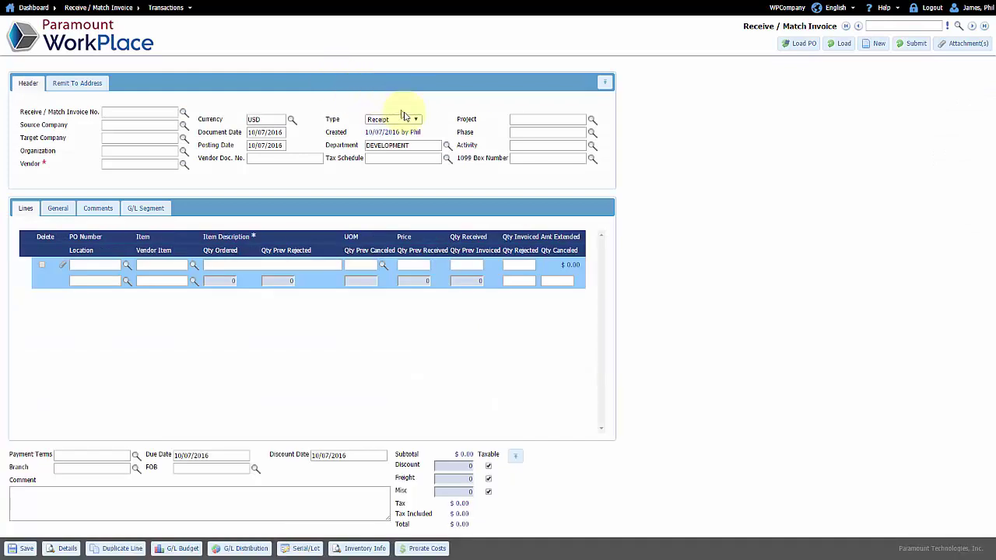
left_click(418, 121)
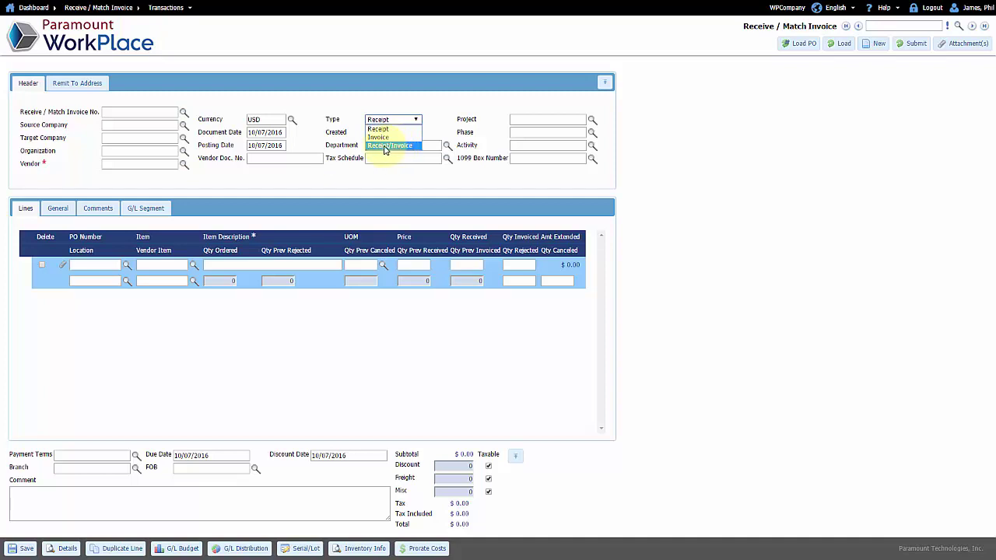
left_click(378, 137)
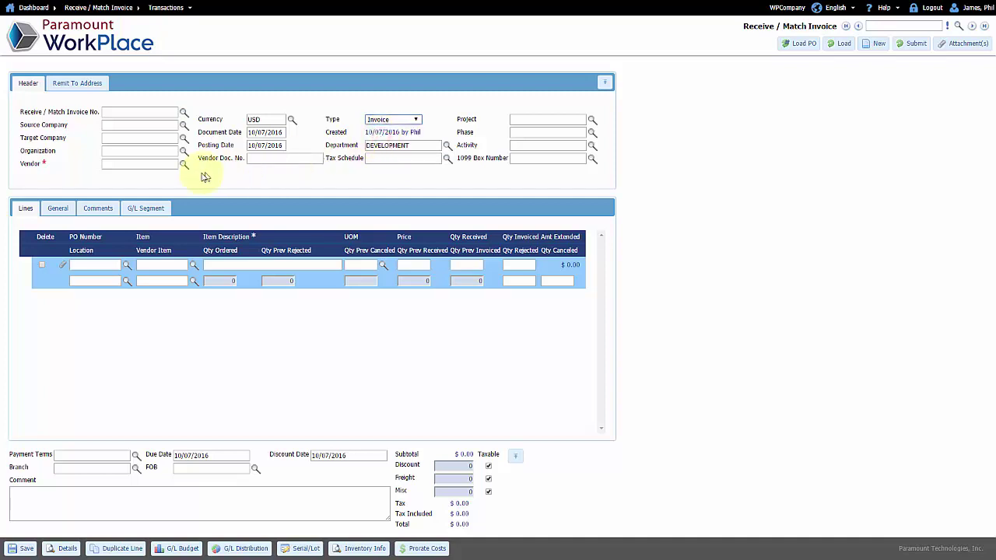
left_click(184, 164)
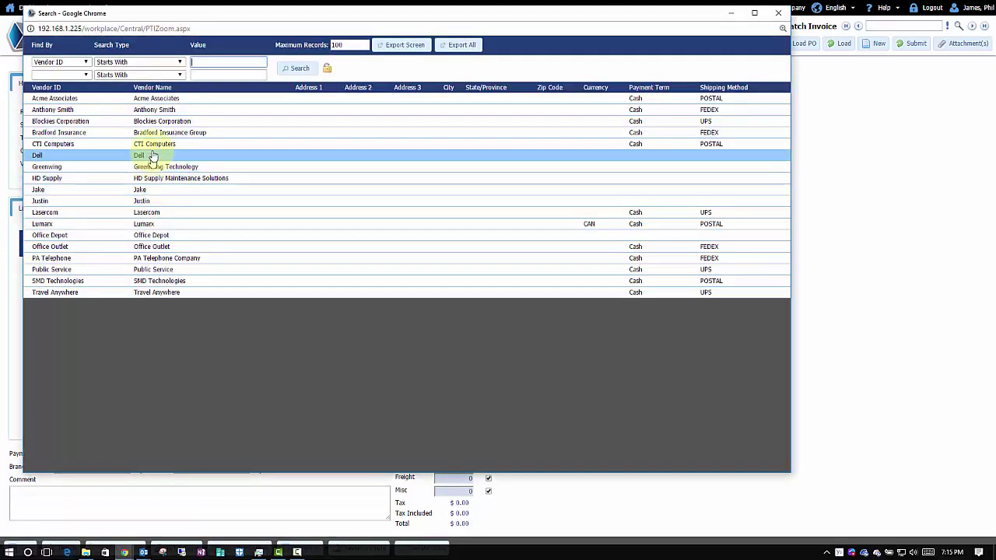
left_click(153, 144)
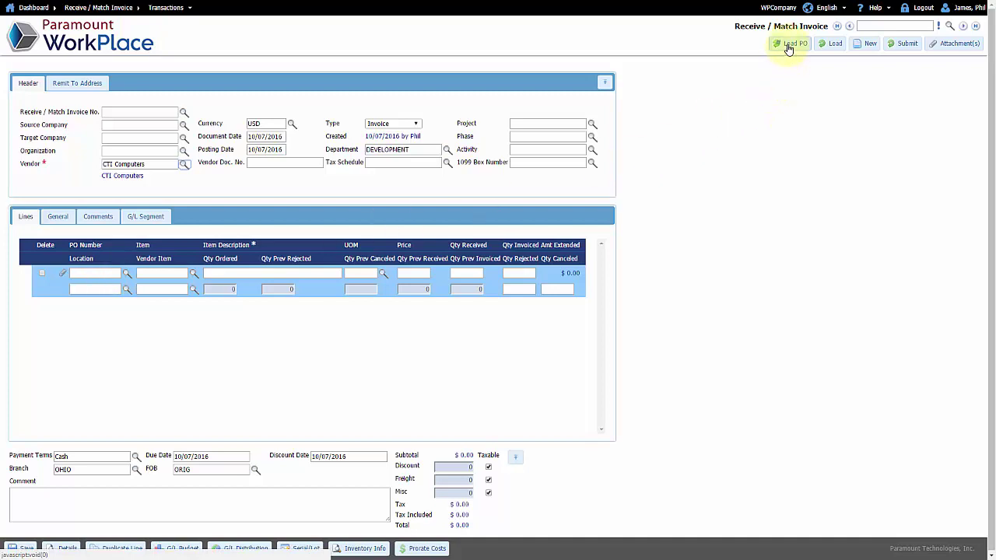
Load the HP 600 Series Inc line of purchase order PO000040 into the invoice
left_click(833, 46)
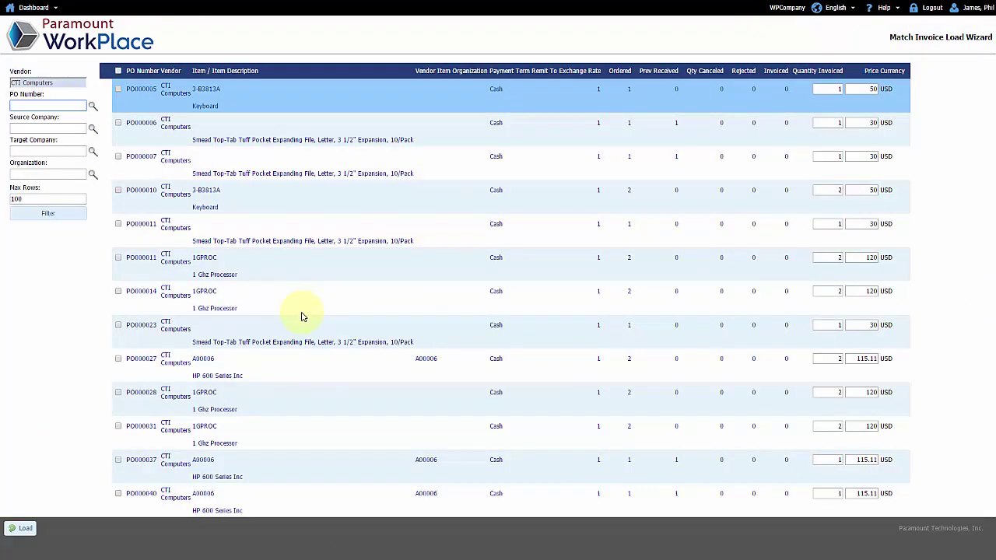
left_click(118, 493)
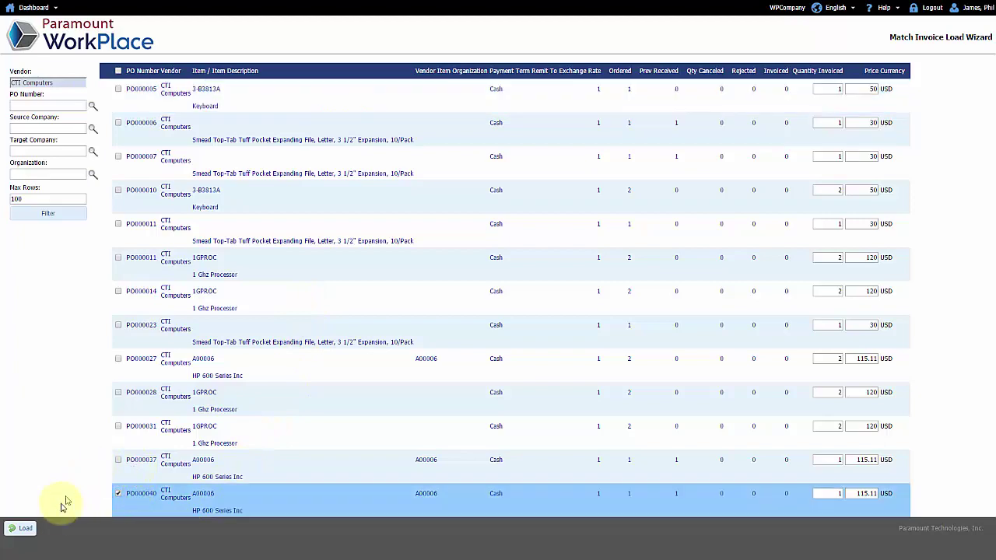
left_click(23, 531)
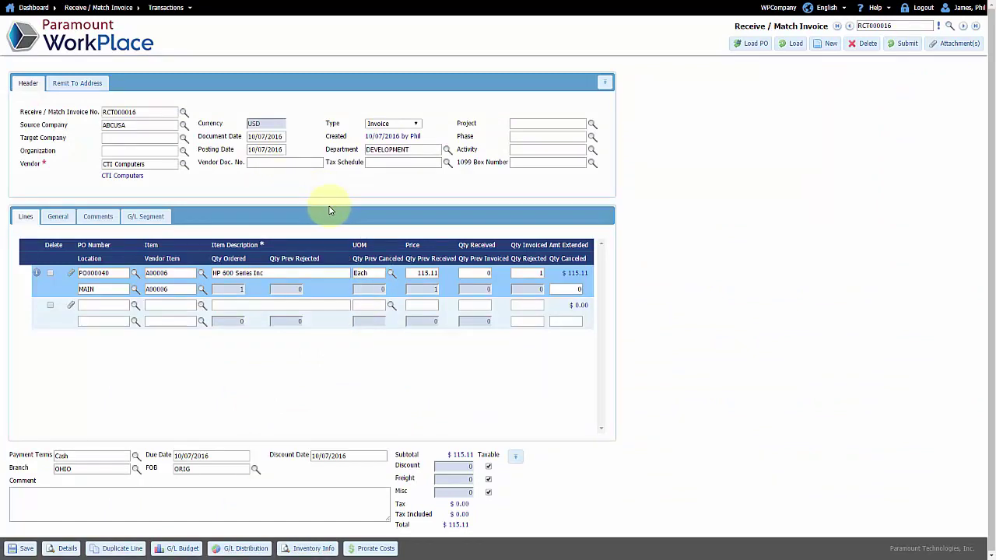
Enter the vendor document number and attach Invoice.pdf to the invoice with the description "Invoice"
left_click(298, 163)
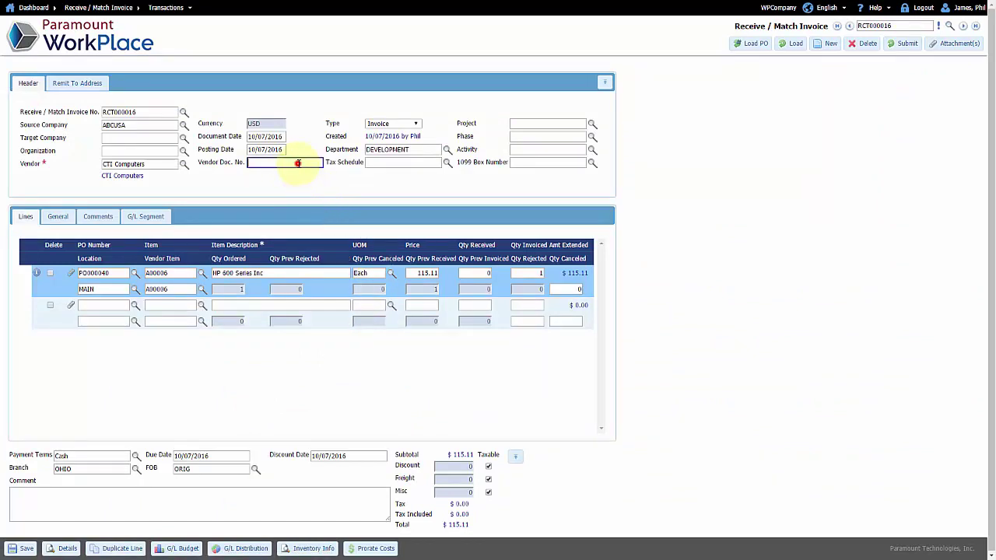
type("979646479797")
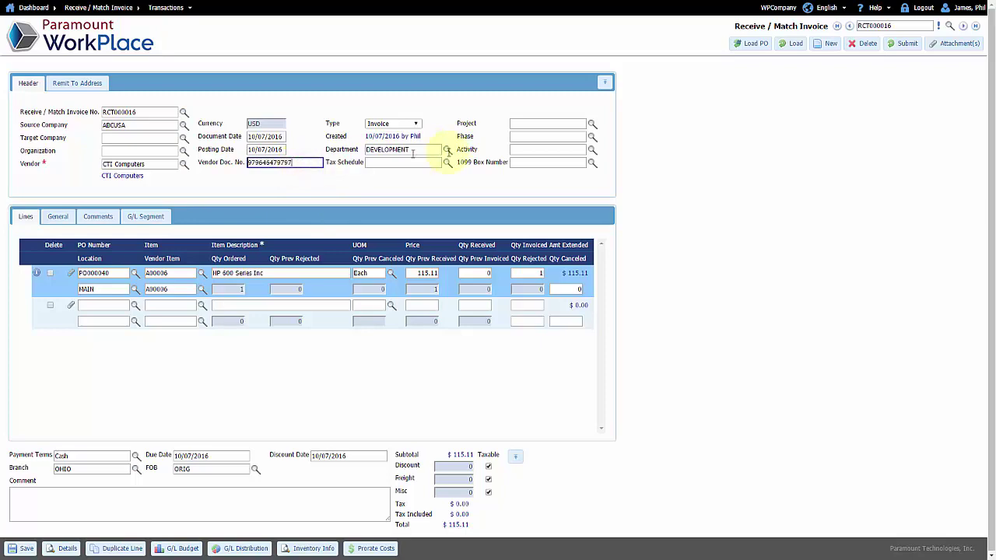
left_click(936, 46)
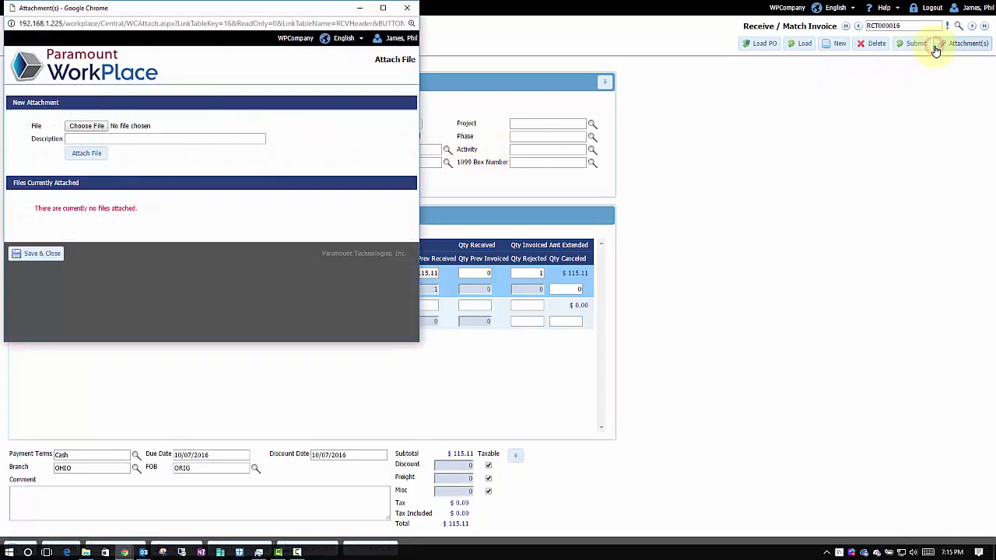
left_click(101, 127)
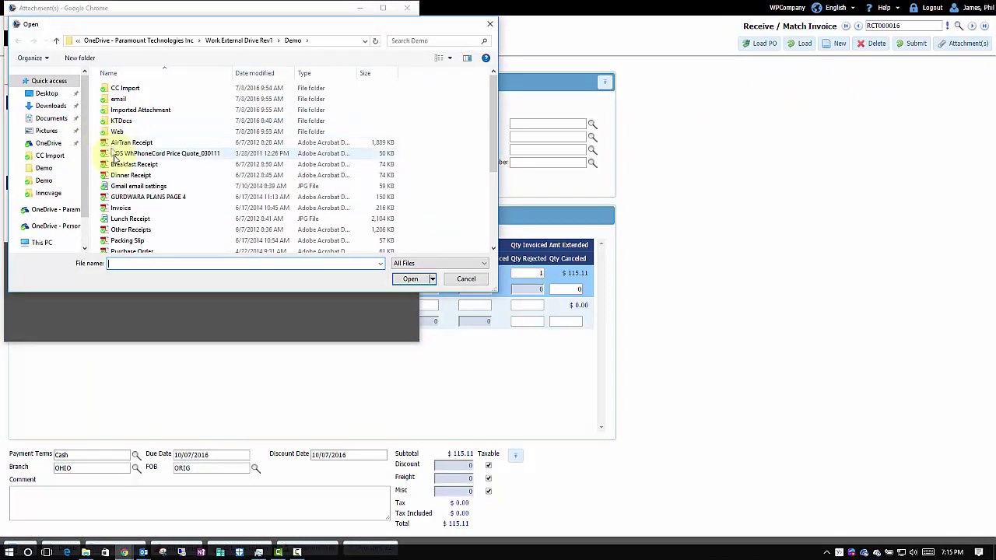
double_click(122, 207)
left_click(131, 140)
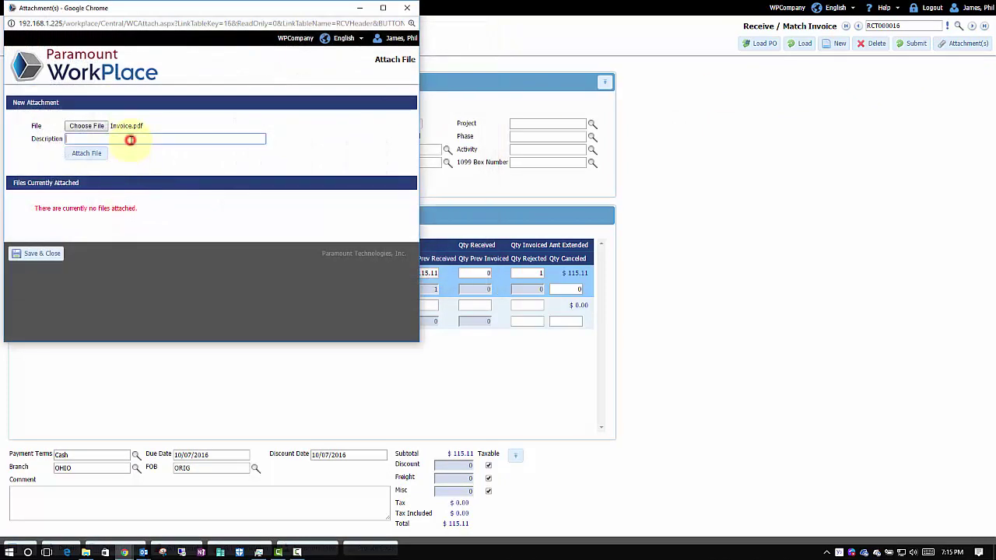
type("Invoice")
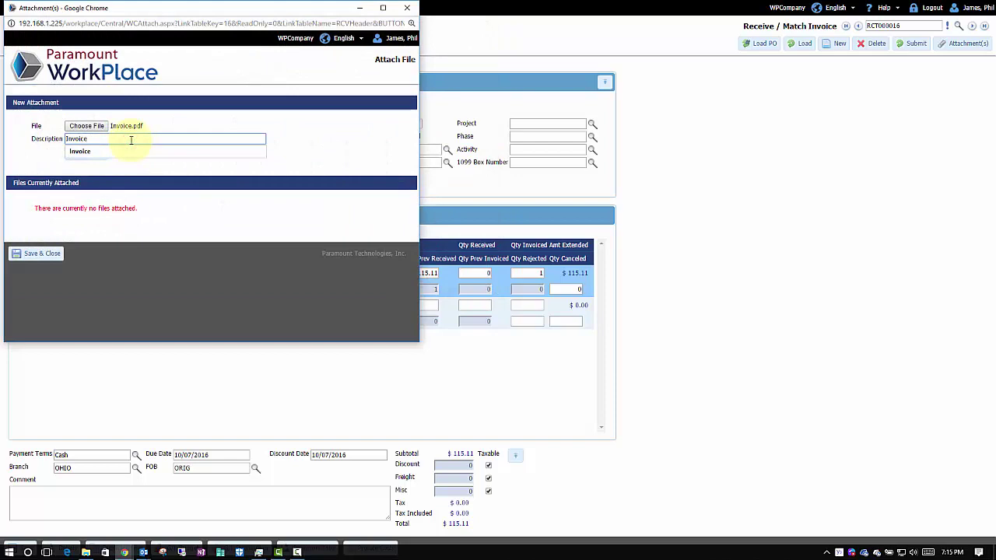
left_click(87, 153)
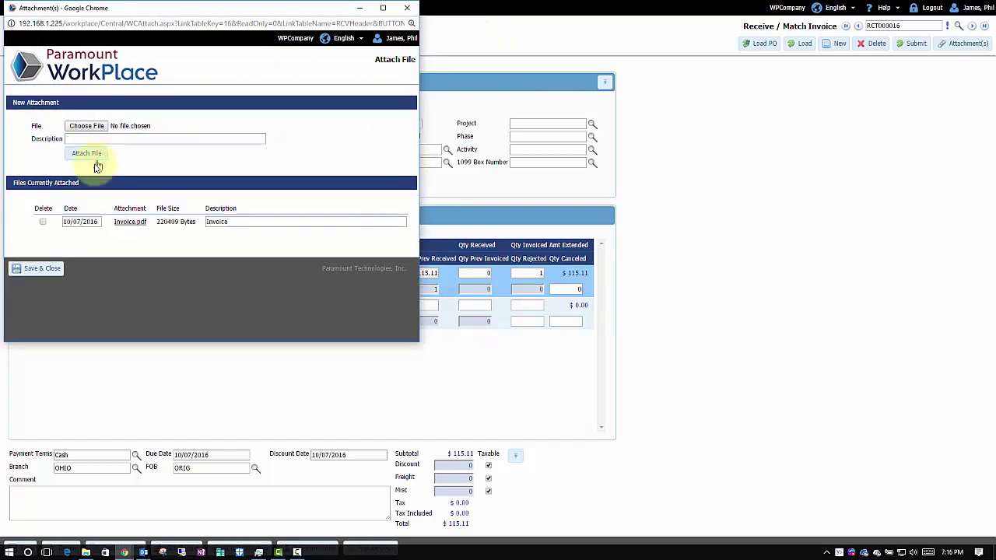
left_click(31, 268)
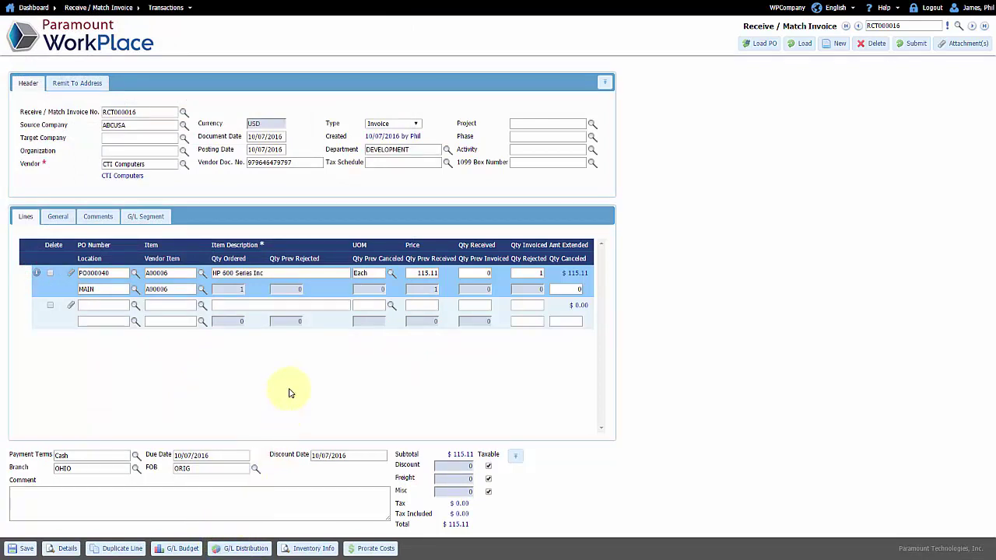
Submit the matched invoice for CTI Computers and log out of the account
left_click(912, 45)
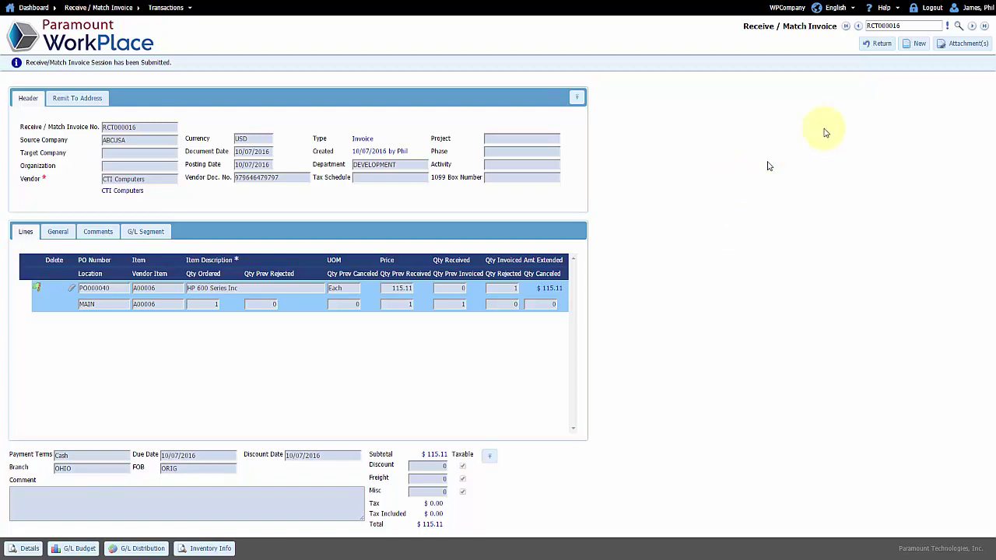
left_click(932, 9)
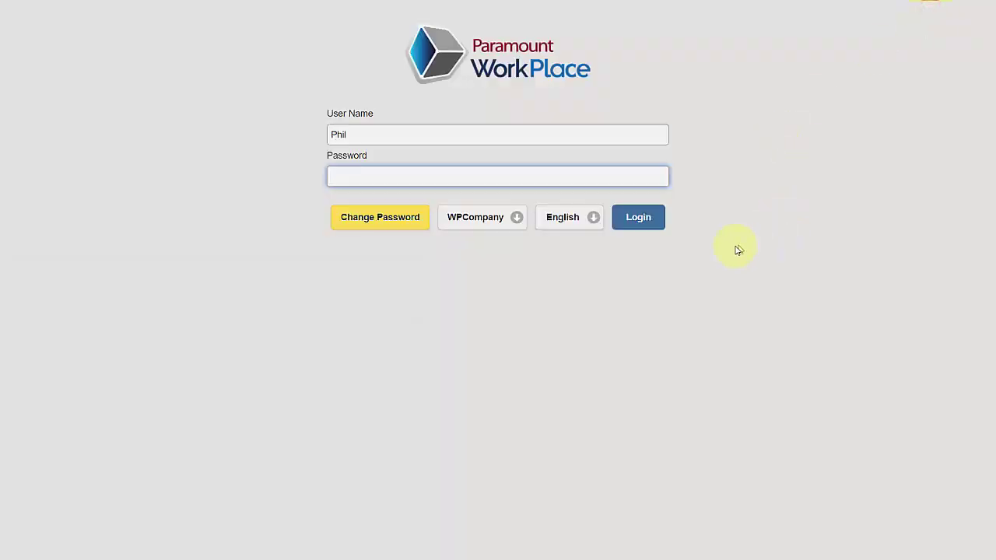